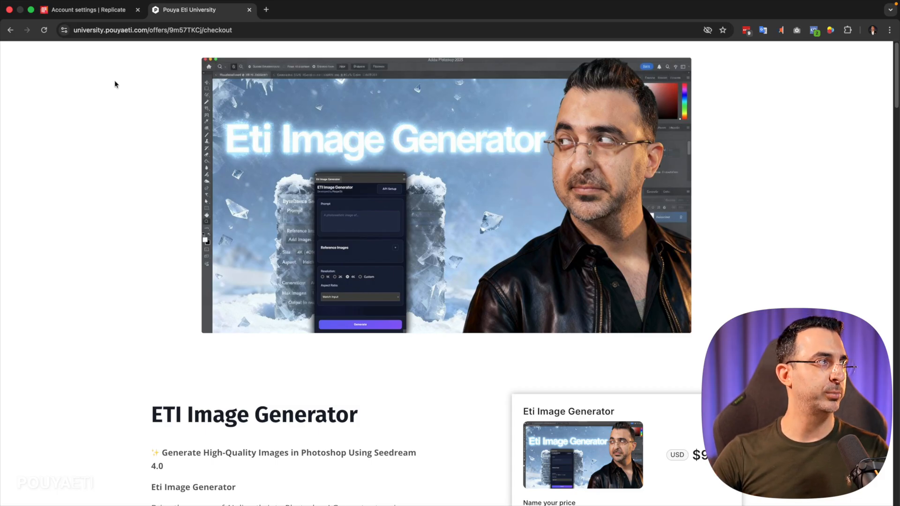
Check the credit purchase options in the Replicate billing settings and return to the billing overview without buying
left_click(91, 15)
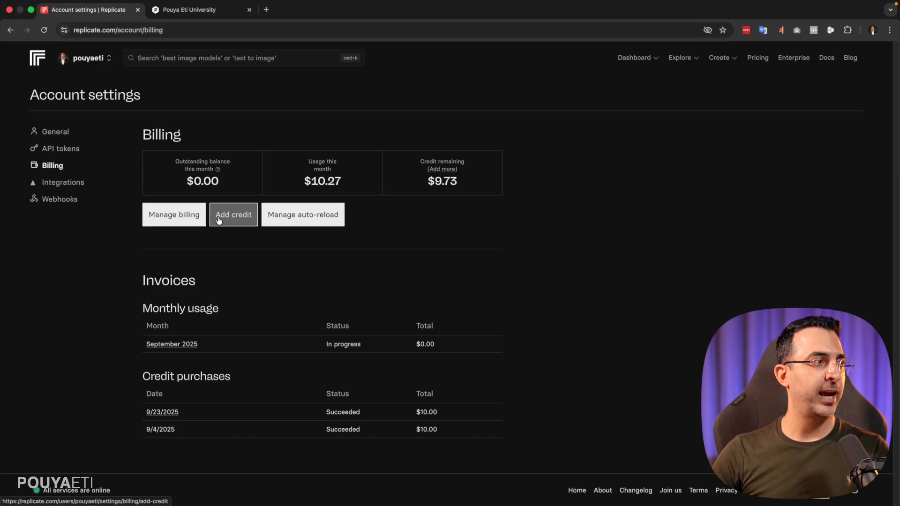
left_click(237, 223)
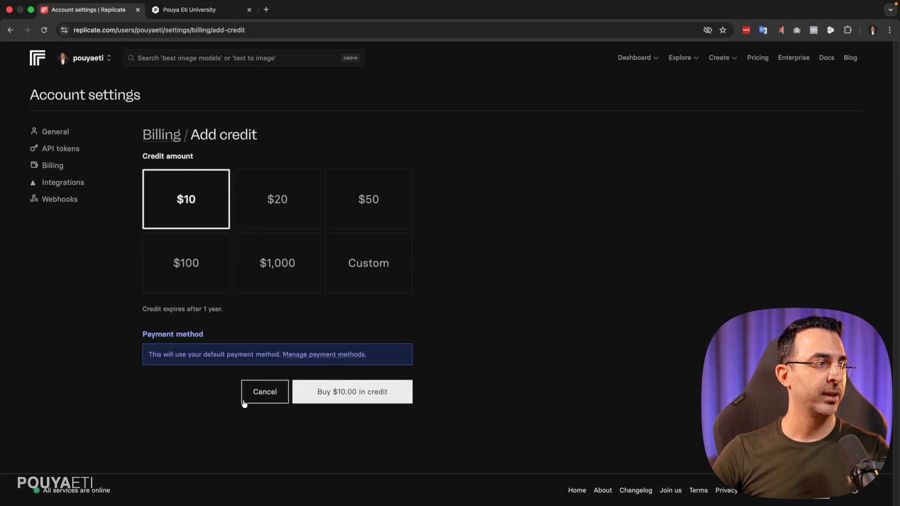
left_click(261, 399)
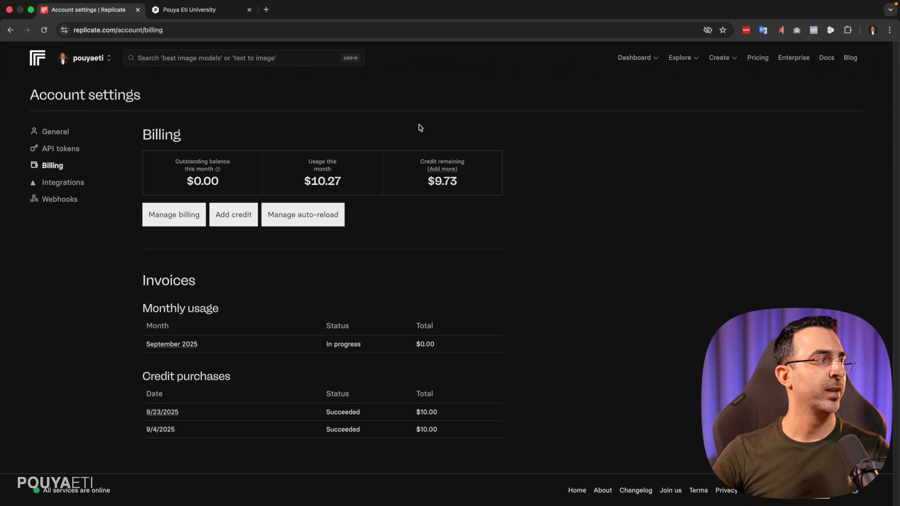
Copy the seedream-ps API token from the Replicate account's API tokens
left_click(55, 150)
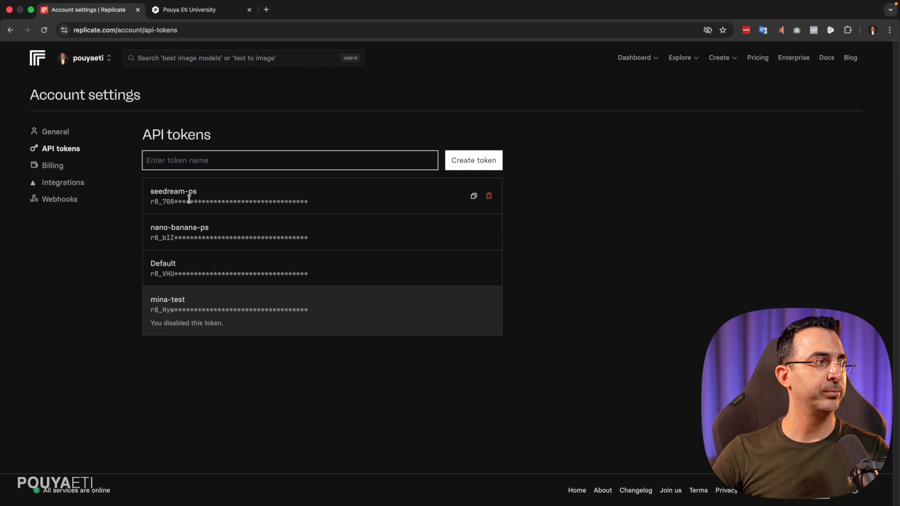
left_click(474, 196)
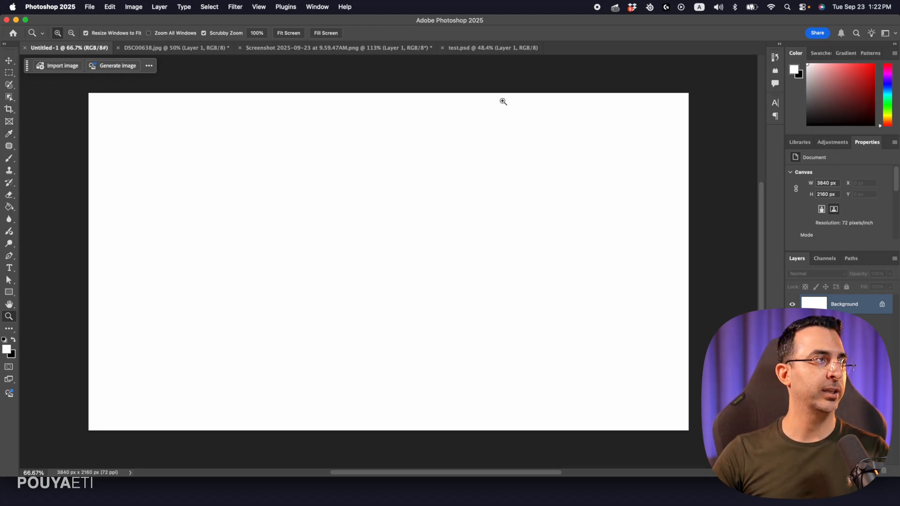
Switch to Photoshop, launch the Eti Image Generator plugin and arrange it beside the blank canvas so both are fully visible
left_click(285, 7)
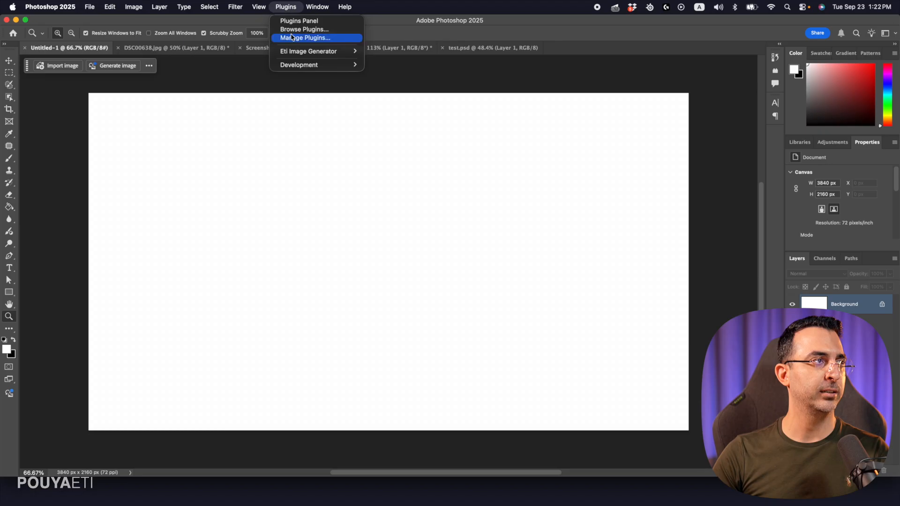
mouse_move(288, 57)
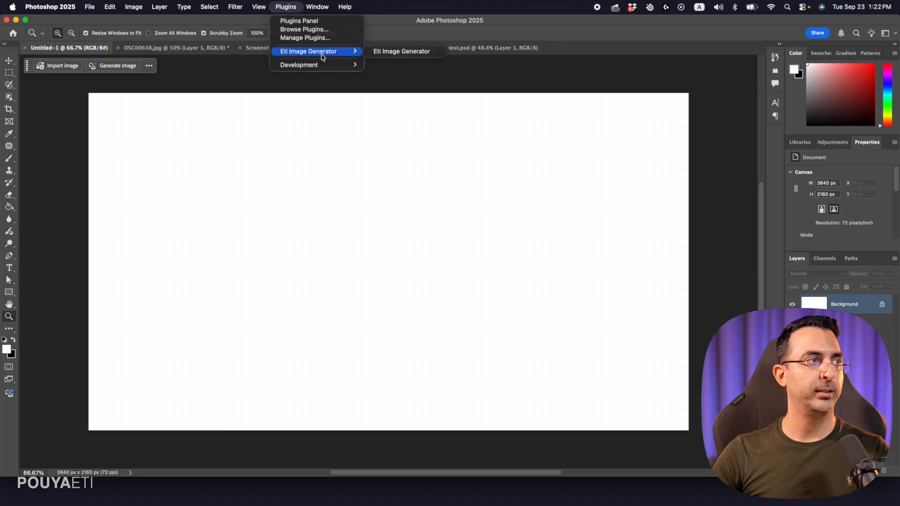
left_click(402, 52)
left_click_drag(668, 104, 671, 102)
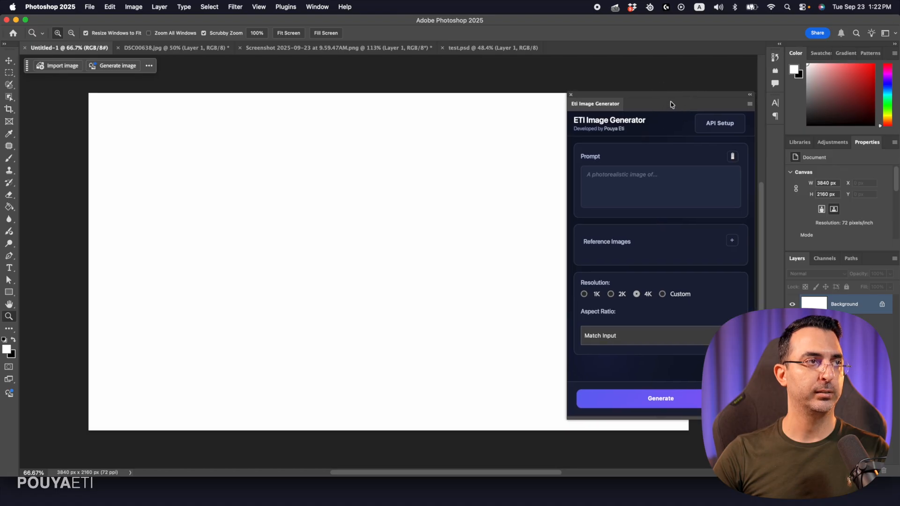
left_click_drag(424, 170, 356, 177)
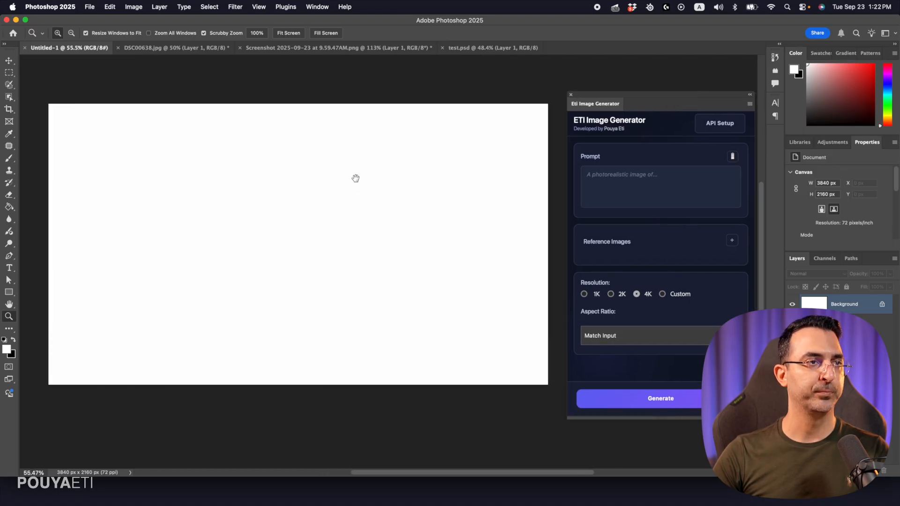
Open the plugin's API setup, view the Replicate API tokens and return to Photoshop
left_click(704, 130)
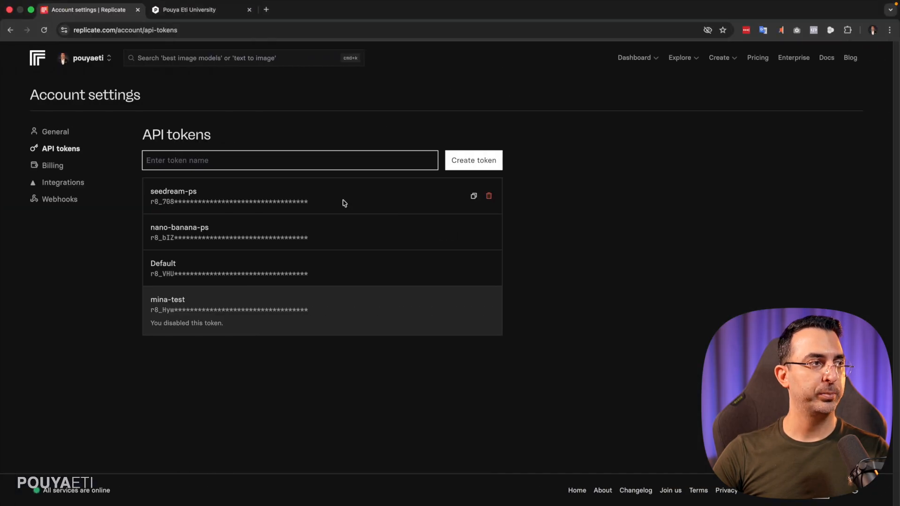
key("super+Tab")
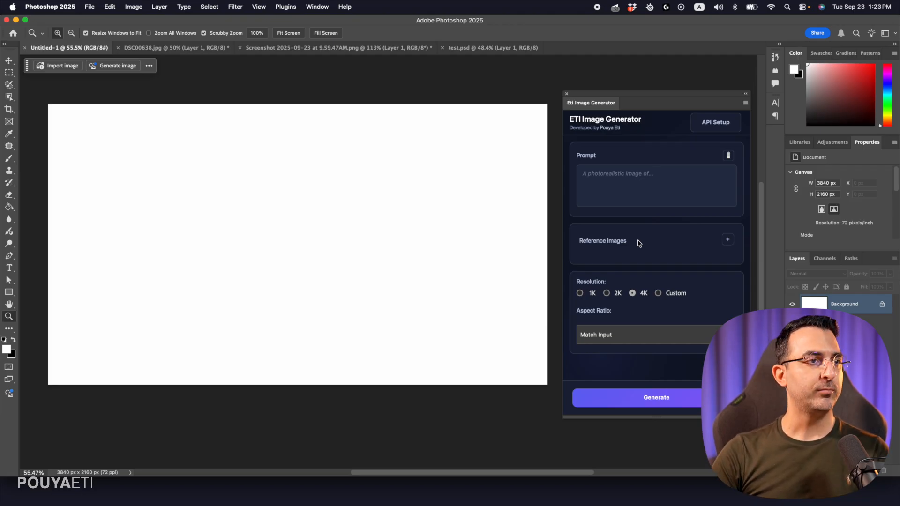
left_click(624, 178)
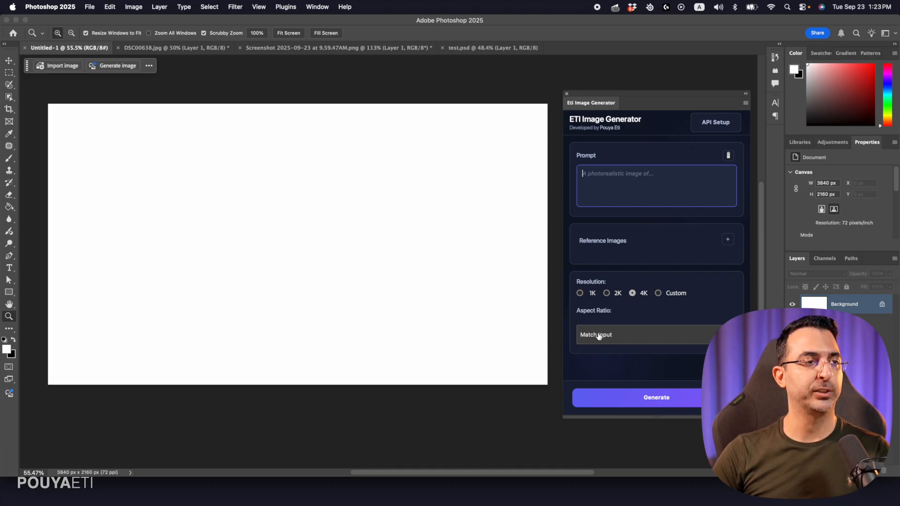
left_click(557, 30)
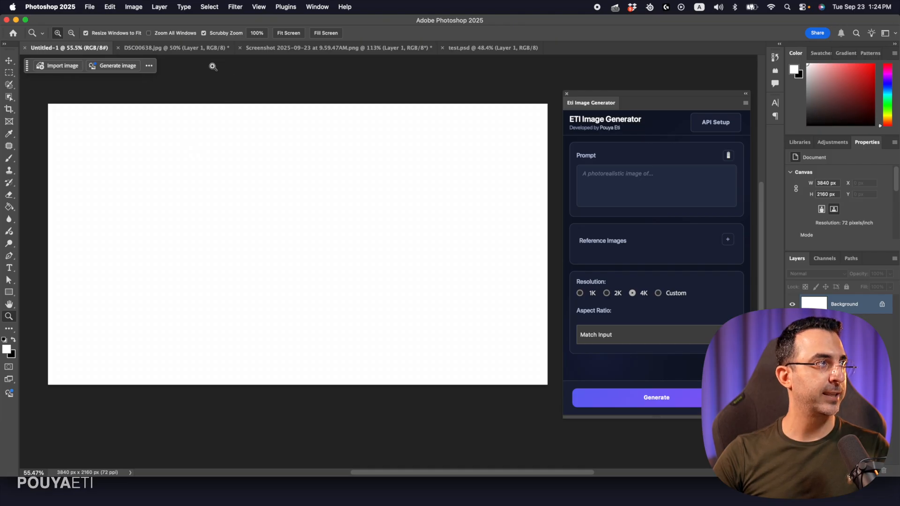
Select the subject in DSC00638.jpg and paste a copy of it into the Untitled-1 document
left_click(187, 49)
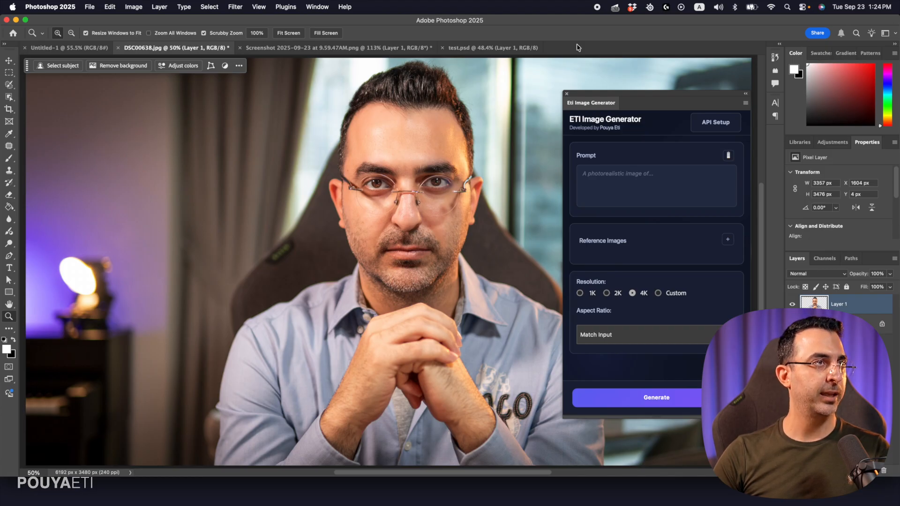
left_click(56, 66)
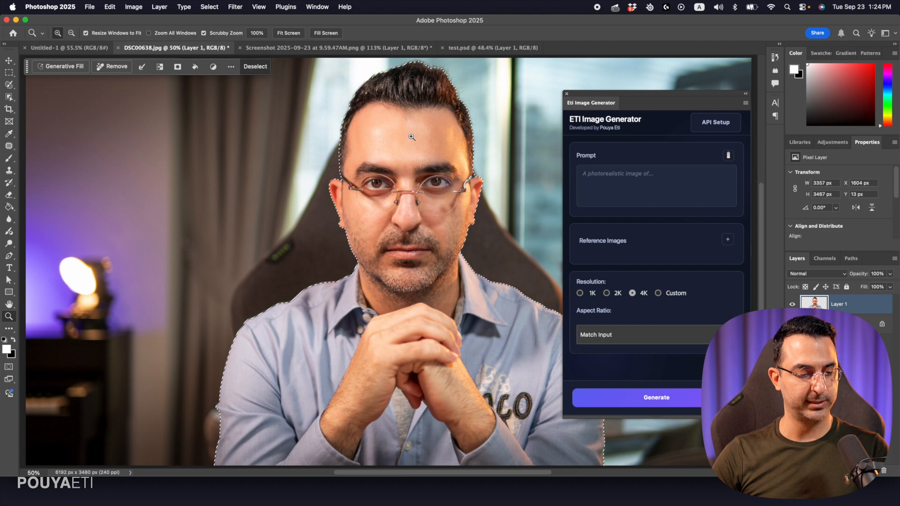
left_click(69, 48)
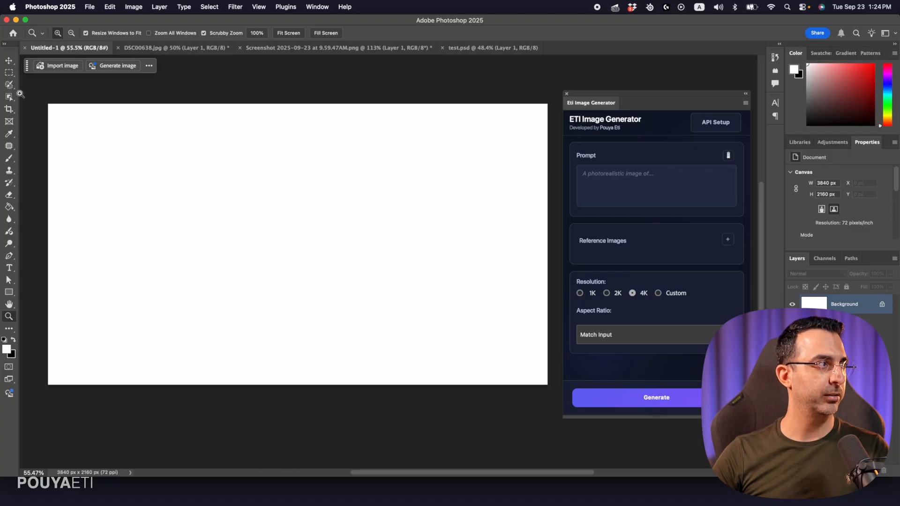
key("super+v")
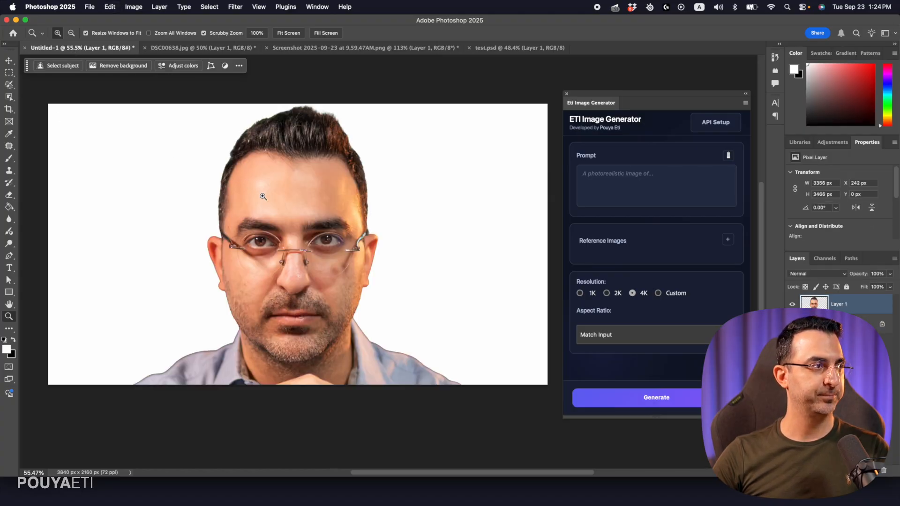
Scale the pasted portrait to about 73% and position it in the right half of the canvas
key("v")
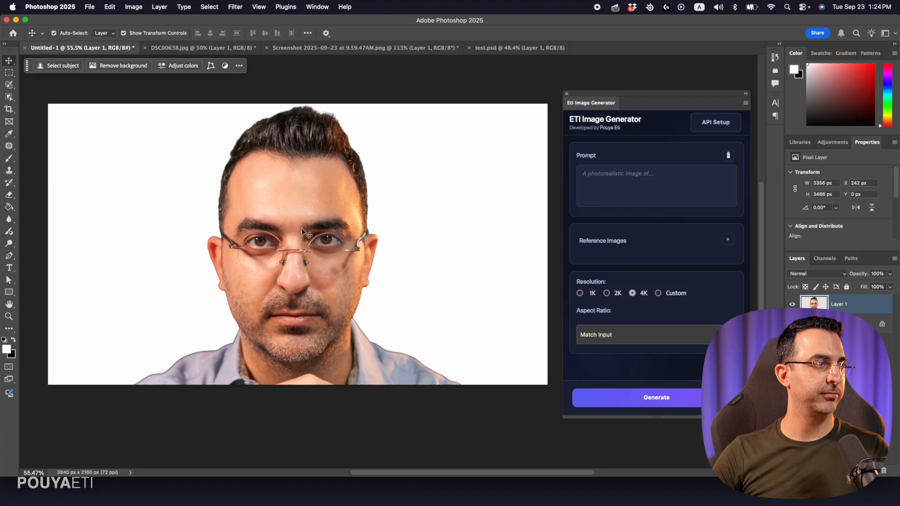
left_click_drag(322, 275, 397, 253)
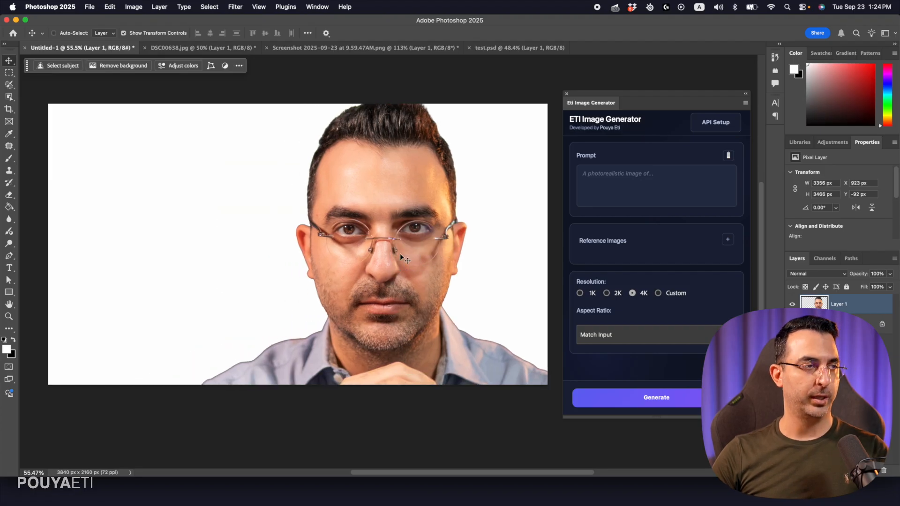
key("super+t")
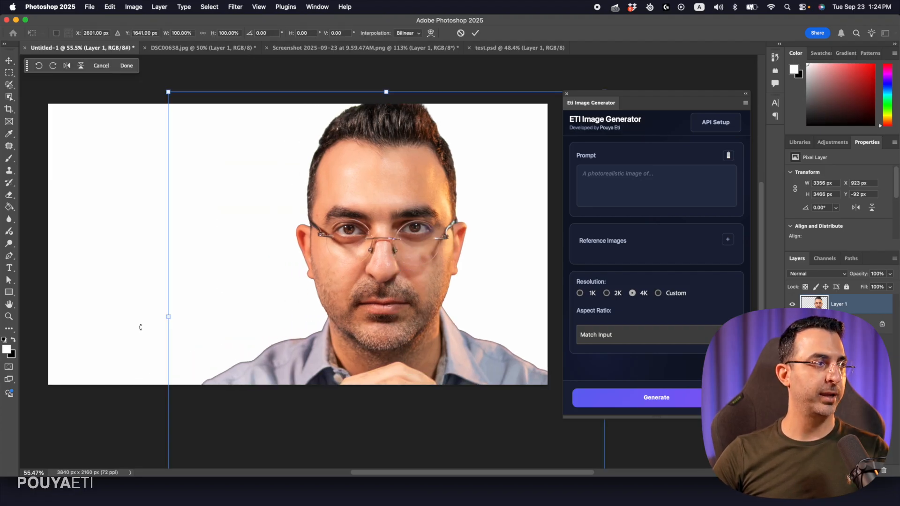
left_click_drag(161, 318, 258, 312)
left_click_drag(455, 288, 473, 250)
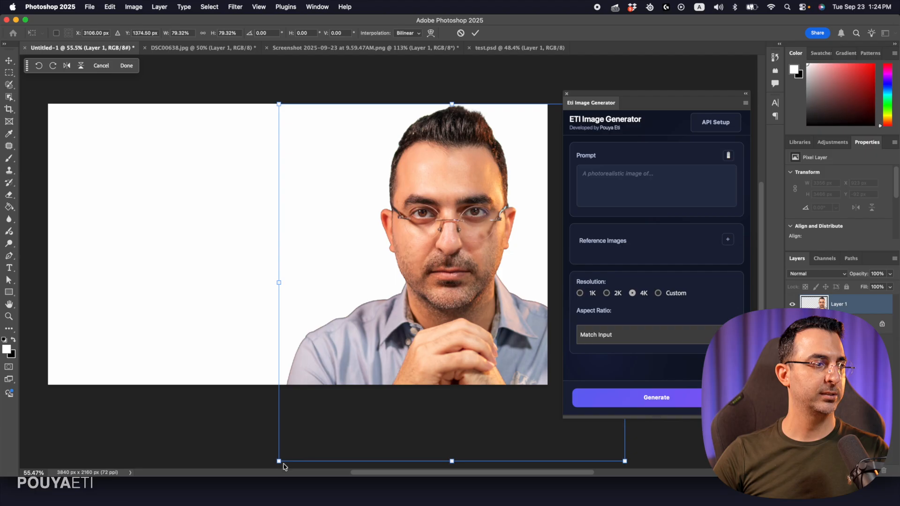
left_click_drag(456, 460, 453, 431)
left_click_drag(474, 331, 477, 308)
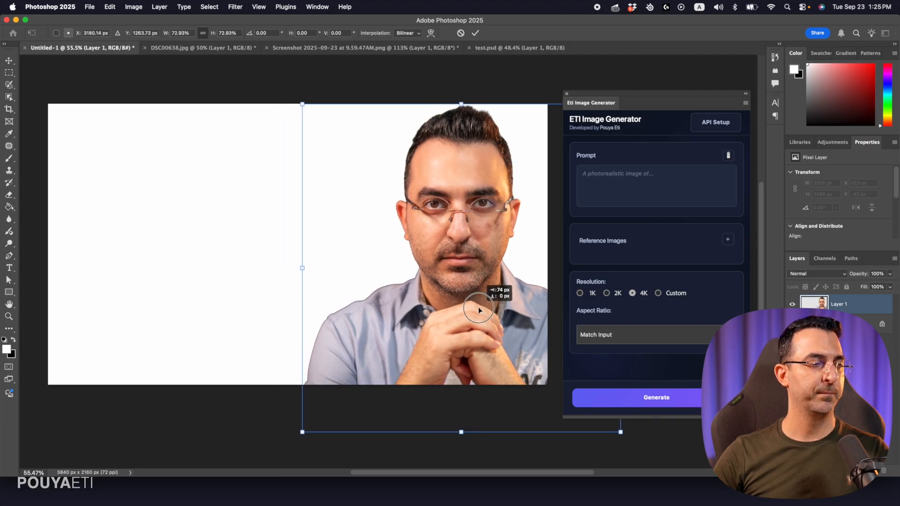
key("Return")
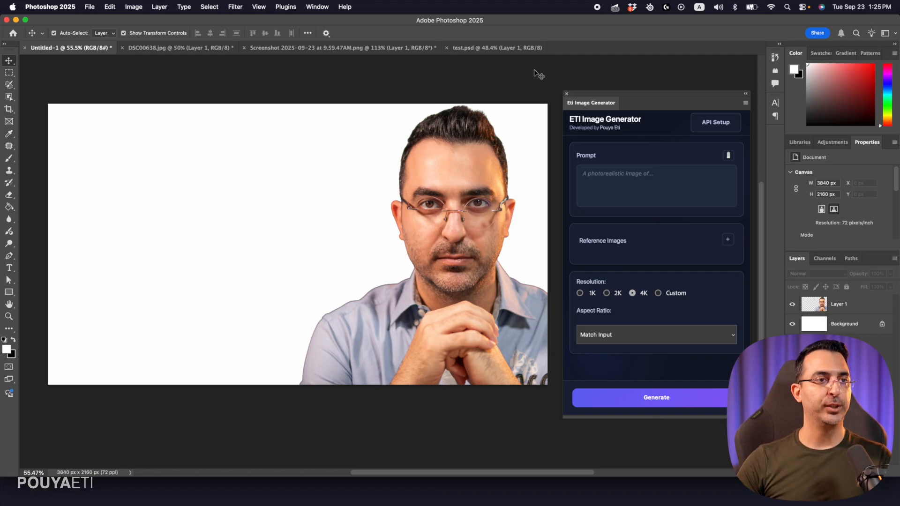
Hide the portrait on Layer 1 and set the foreground color to bright green
left_click(851, 310)
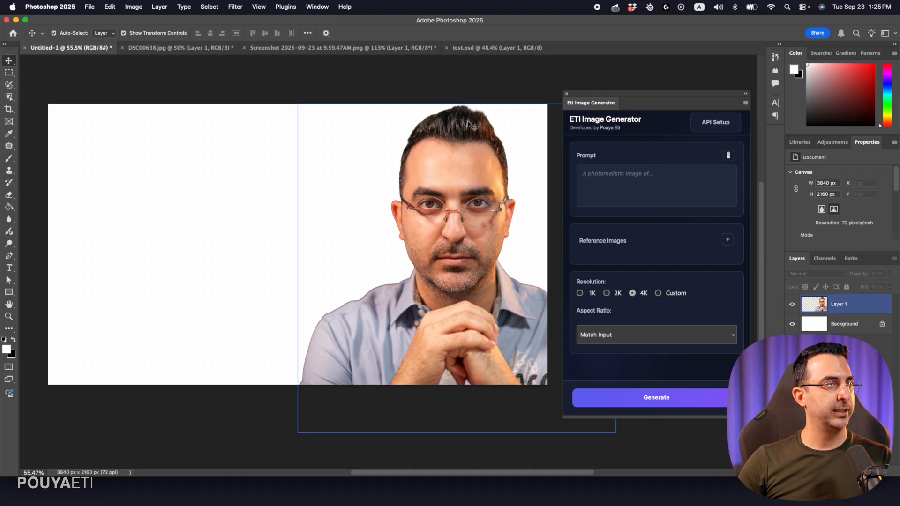
left_click(793, 305)
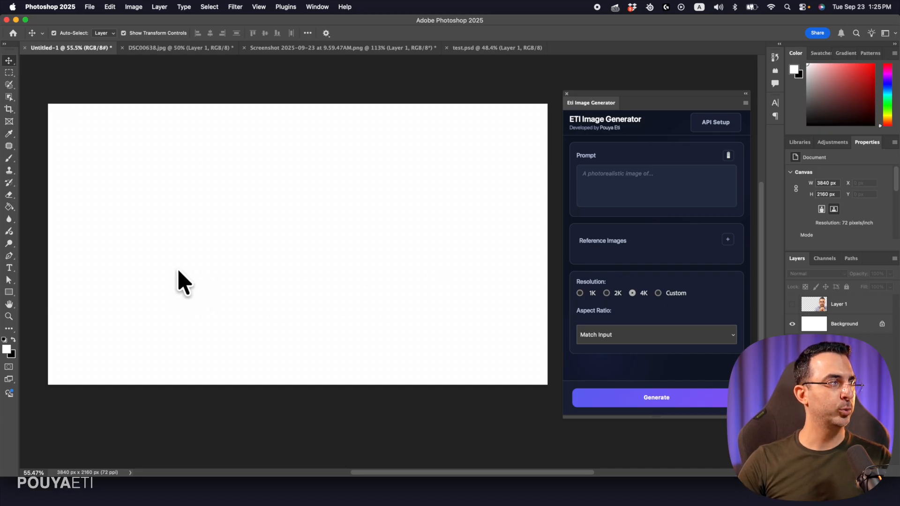
left_click(7, 349)
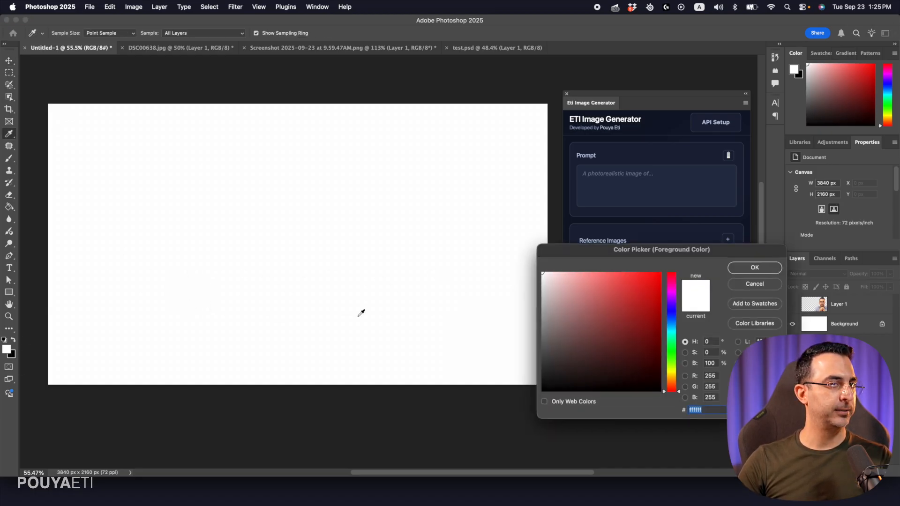
left_click(671, 341)
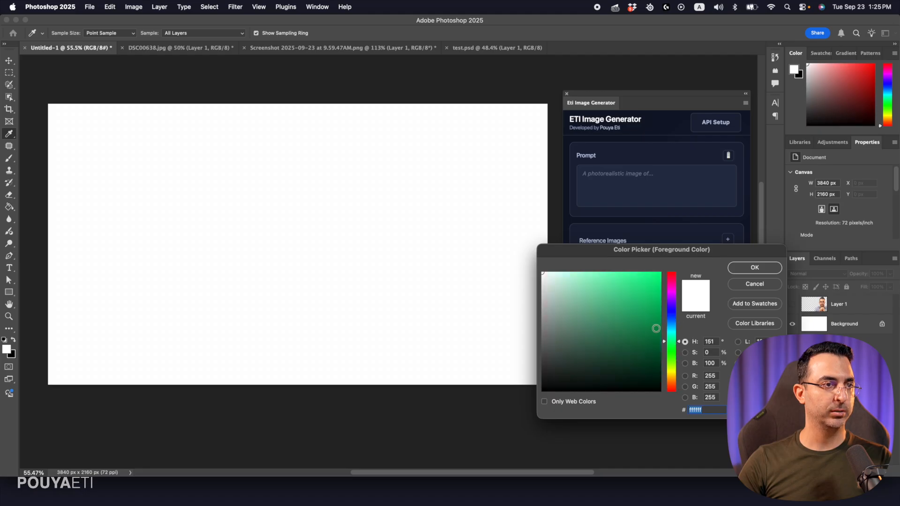
left_click_drag(655, 326, 748, 244)
left_click(754, 267)
Add a new empty layer above Layer 1 for painting with the Brush tool
key("b")
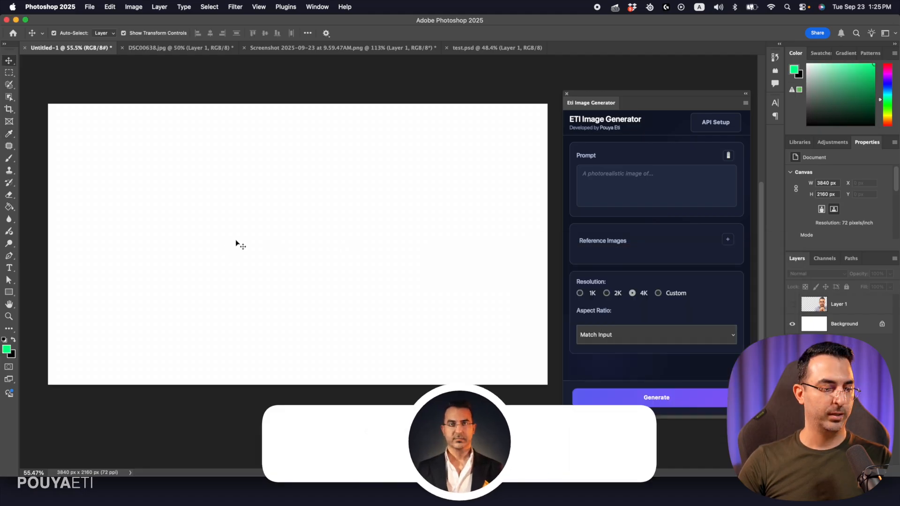
left_click(867, 309)
left_click(873, 473)
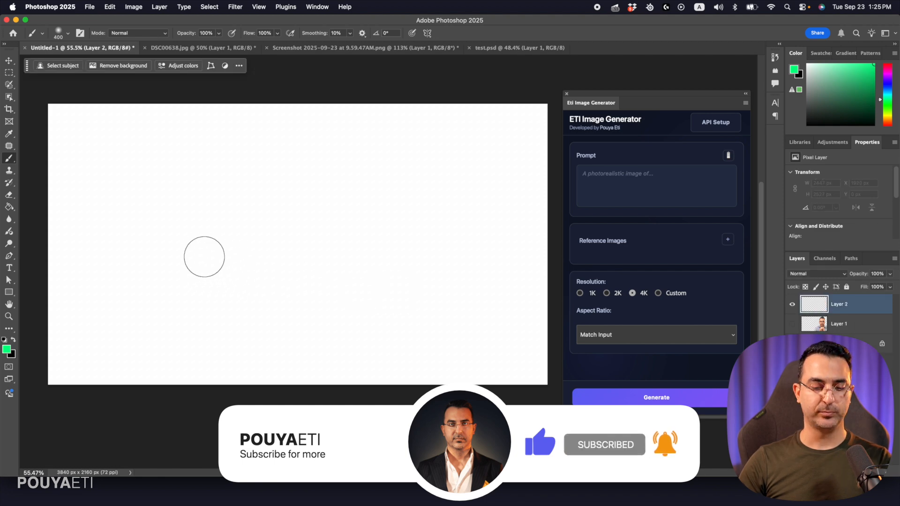
Set the brush to Hard Round and reduce its size to 30 px
right_click(216, 231)
left_click(275, 362)
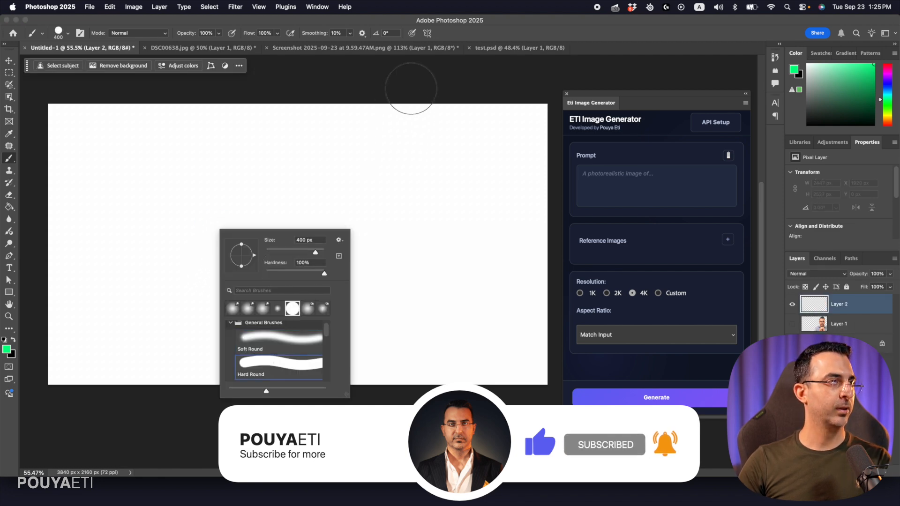
left_click(508, 32)
key("bracketleft")
key("bracketleft")
key("bracketleft")
key("bracketleft")
key("bracketleft")
key("bracketleft")
key("bracketleft")
key("bracketleft")
key("bracketleft")
key("bracketleft")
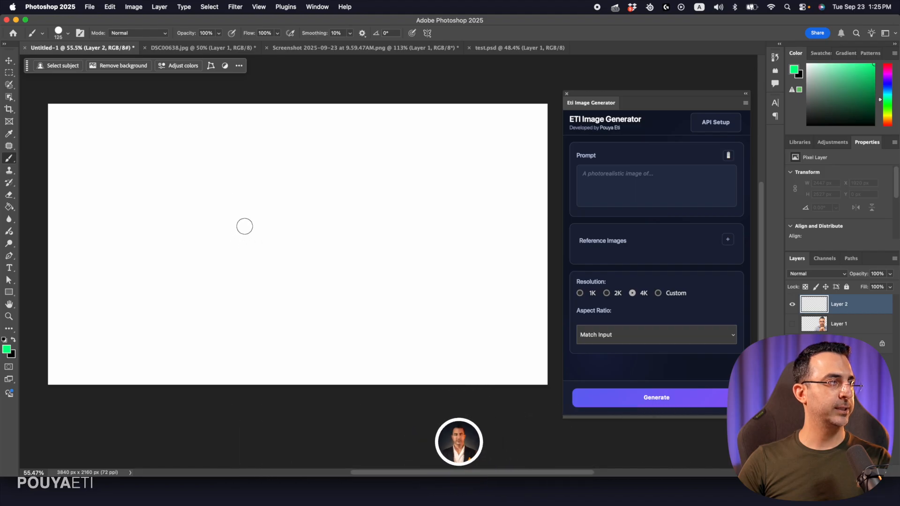
key("bracketleft")
key("bracketleft")
key("bracketleft")
key("bracketleft")
key("bracketleft")
Paint a horizontal green horizon line across the canvas, handwriting "Sea" below it and "sky" above it
left_click_drag(42, 256, 61, 256)
left_click_drag(141, 268, 589, 274)
mouse_move(279, 305)
left_mouse_down()
mouse_move(260, 333)
mouse_move(319, 318)
mouse_move(319, 332)
mouse_move(333, 322)
mouse_move(359, 330)
left_mouse_up()
left_click_drag(282, 175, 266, 193)
left_click_drag(296, 157, 304, 189)
mouse_move(312, 175)
left_mouse_down()
mouse_move(308, 182)
mouse_move(324, 188)
left_mouse_up()
left_click_drag(332, 170, 313, 218)
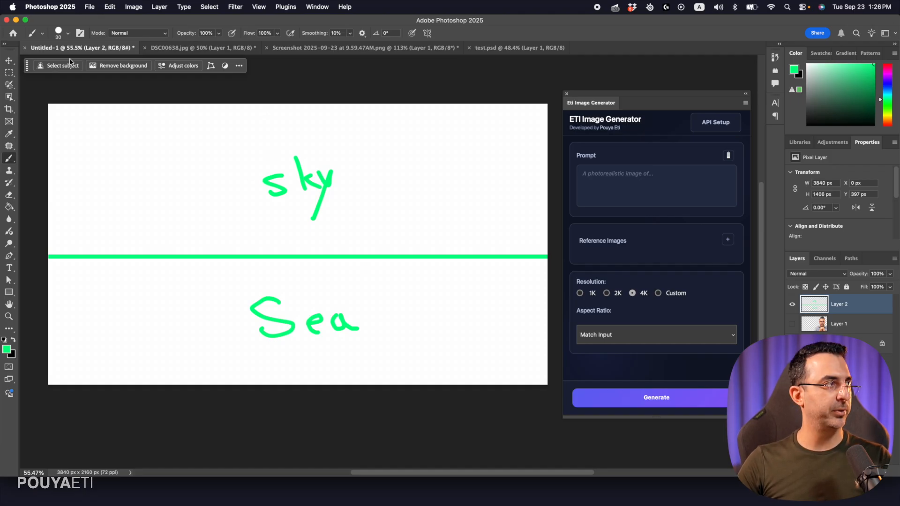
left_click(8, 60)
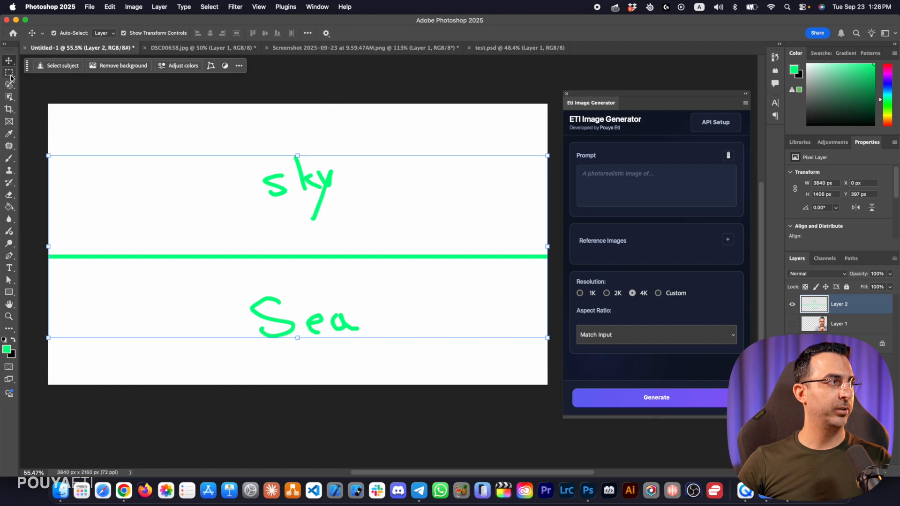
left_click(9, 73)
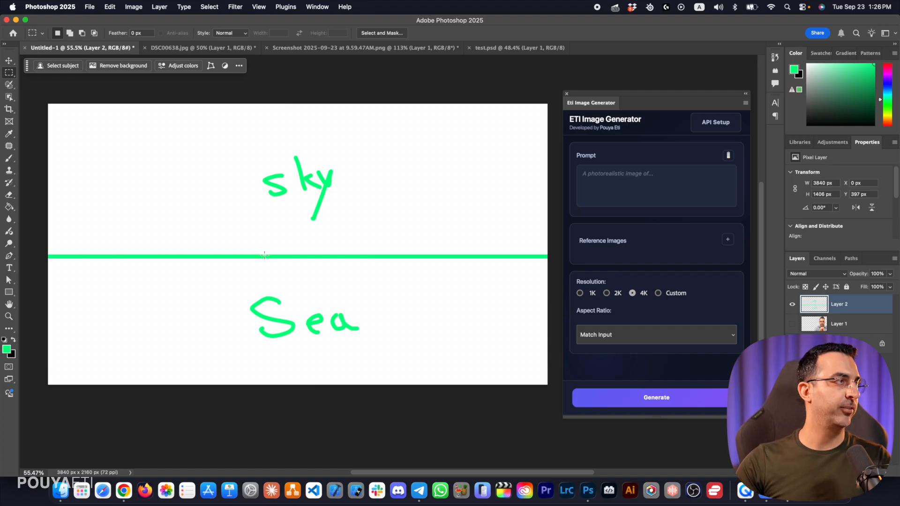
left_click(133, 6)
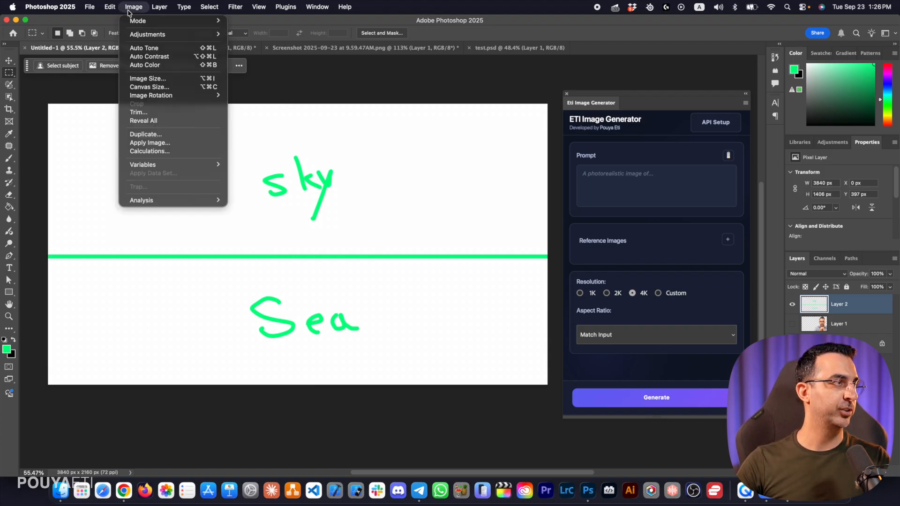
Check the document's pixel dimensions in the Image Size dialog and keep them as they are
left_click(142, 79)
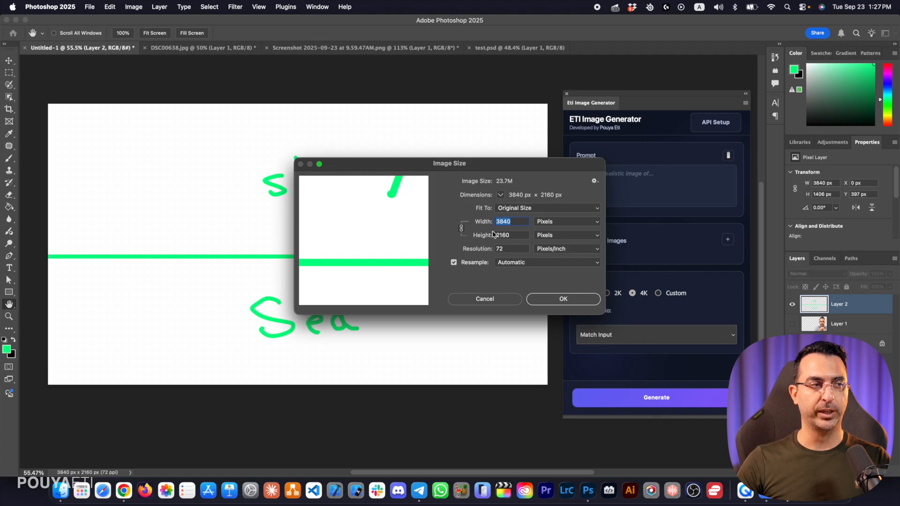
left_click(541, 303)
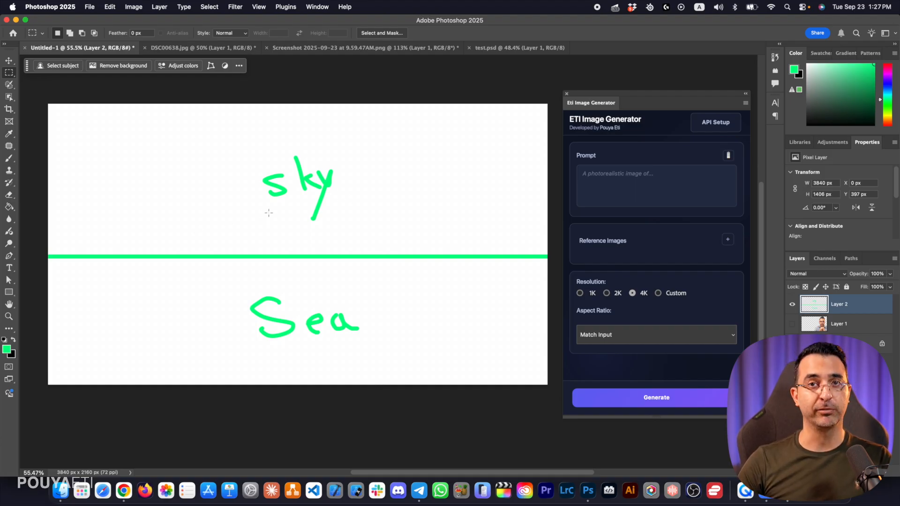
Enter a night-sea prompt that places sky and sea exactly as shown and removes the green line and text, and try to generate
left_click(598, 188)
type("it's night at the sea, follow the prompts in the image and place sky and sea at the shown position exactly. then remove the green line and text")
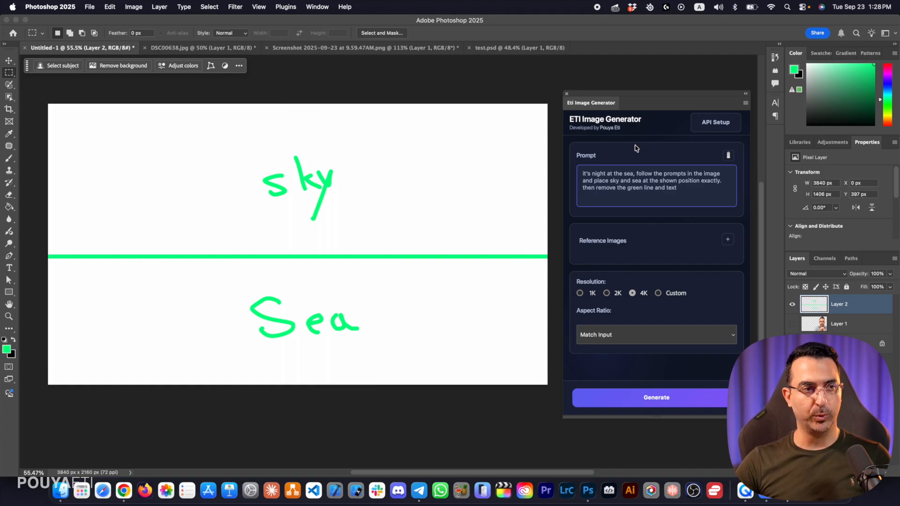
left_click(656, 403)
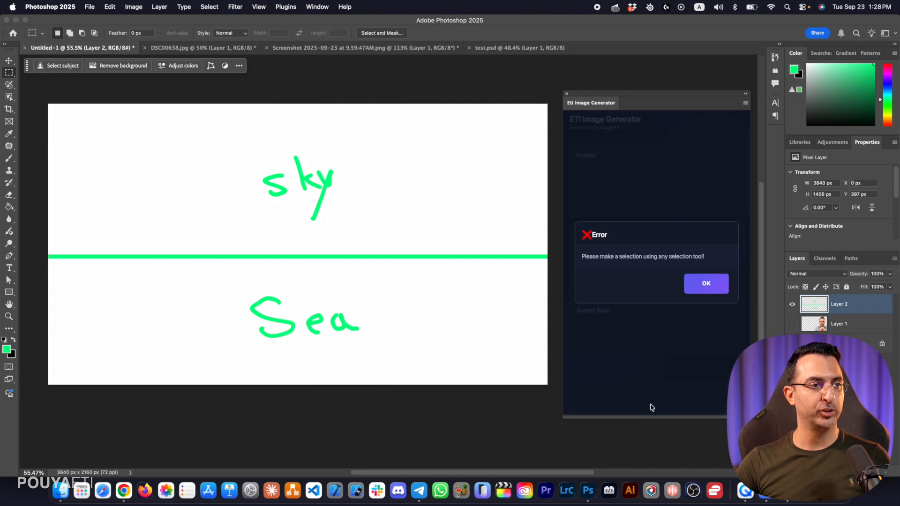
left_click(707, 283)
Select the whole canvas and generate the night sea image at 4K with the Match Input aspect ratio
left_click_drag(37, 98, 446, 422)
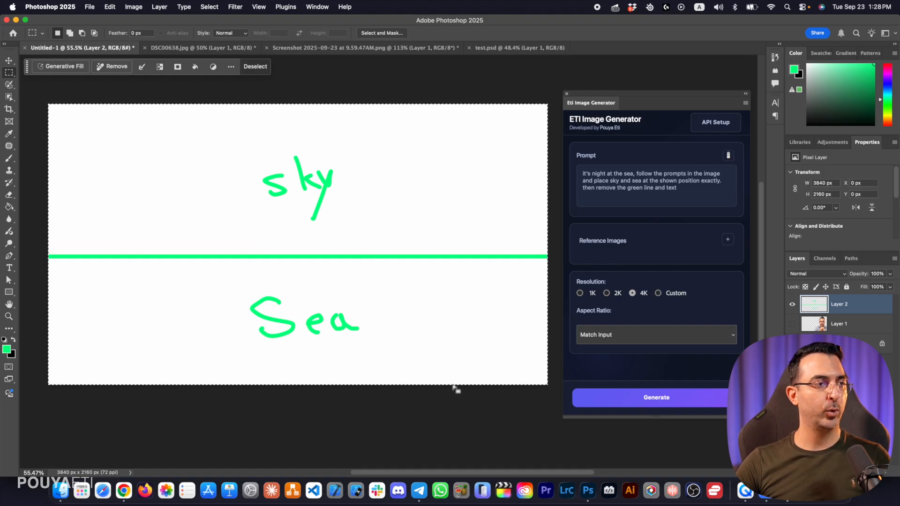
left_click(653, 404)
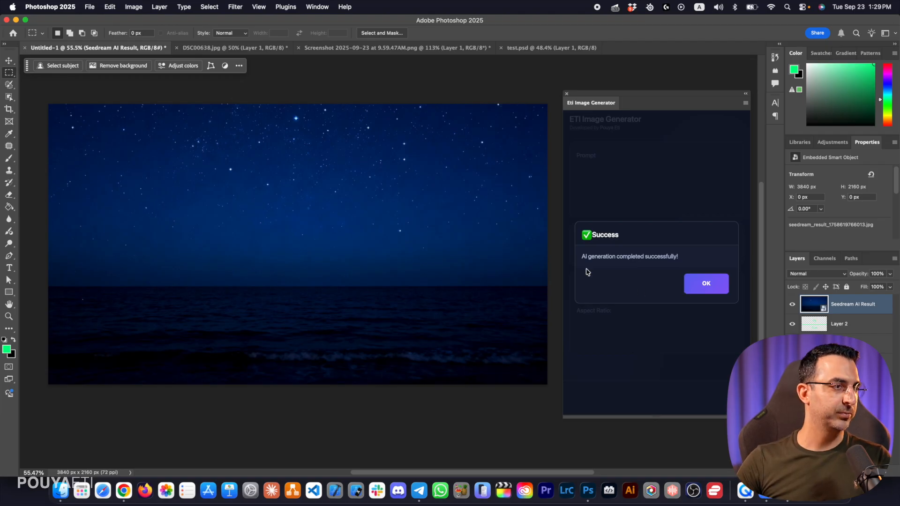
left_click(699, 288)
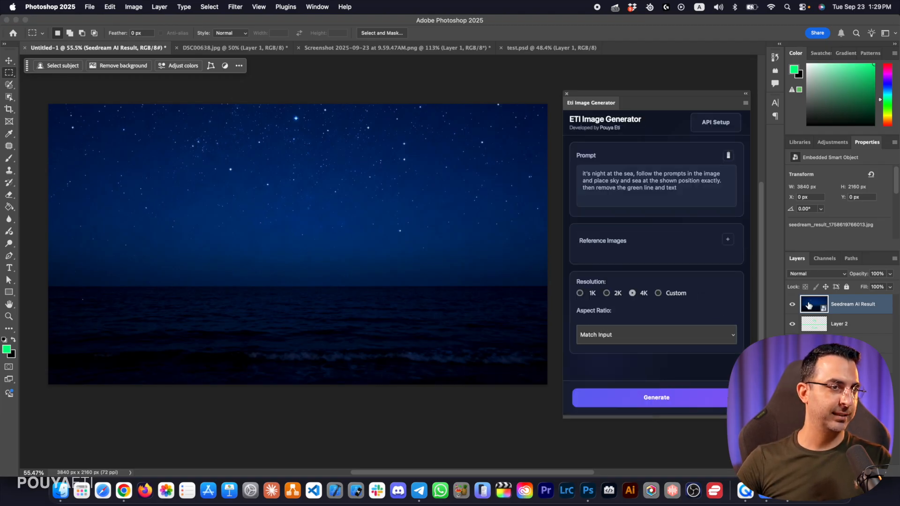
Compare the generated night sea with the green sketch by toggling the result layer's visibility
left_click(792, 305)
left_click(793, 305)
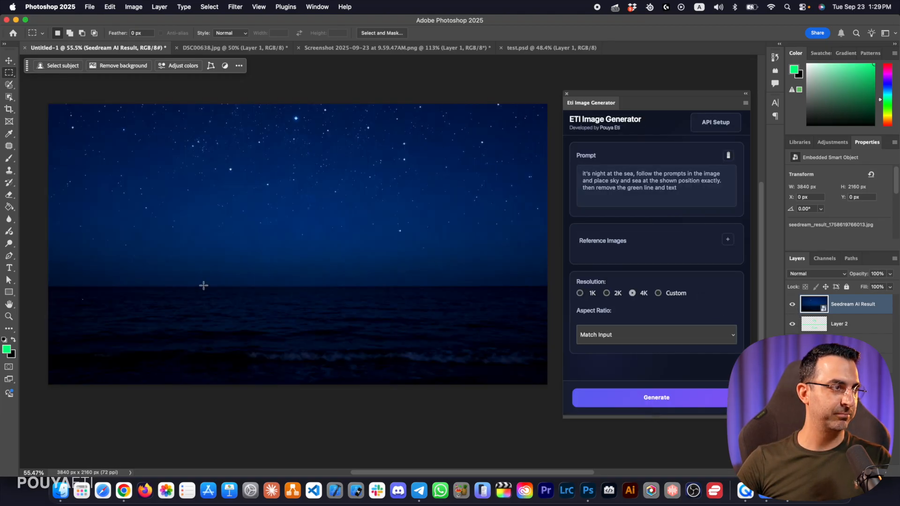
left_click(793, 305)
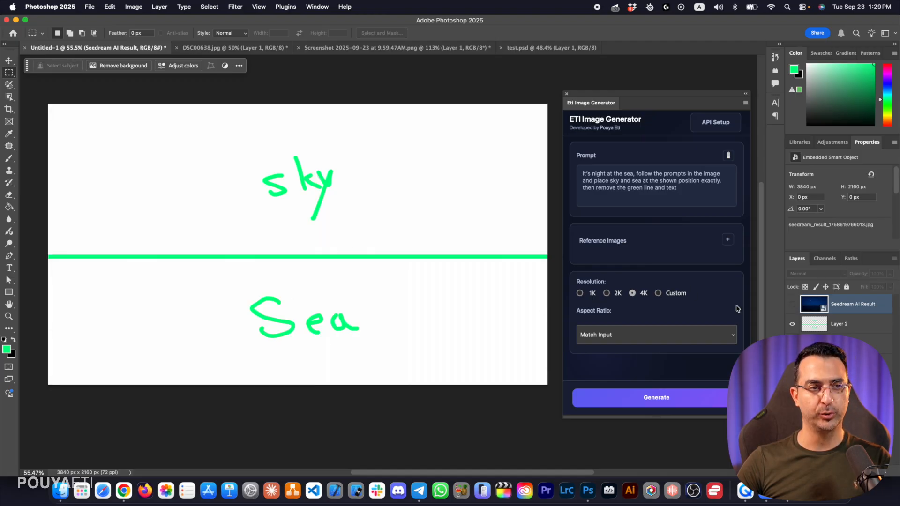
left_click(792, 305)
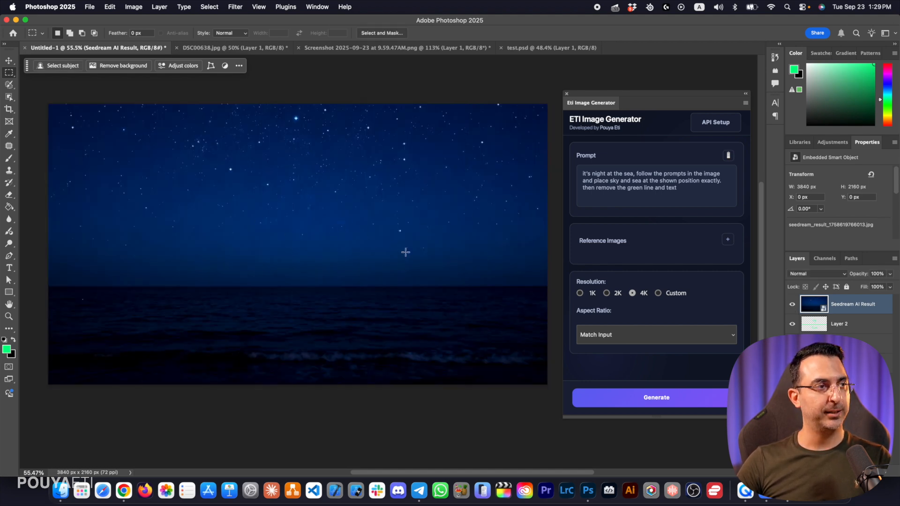
left_click(793, 304)
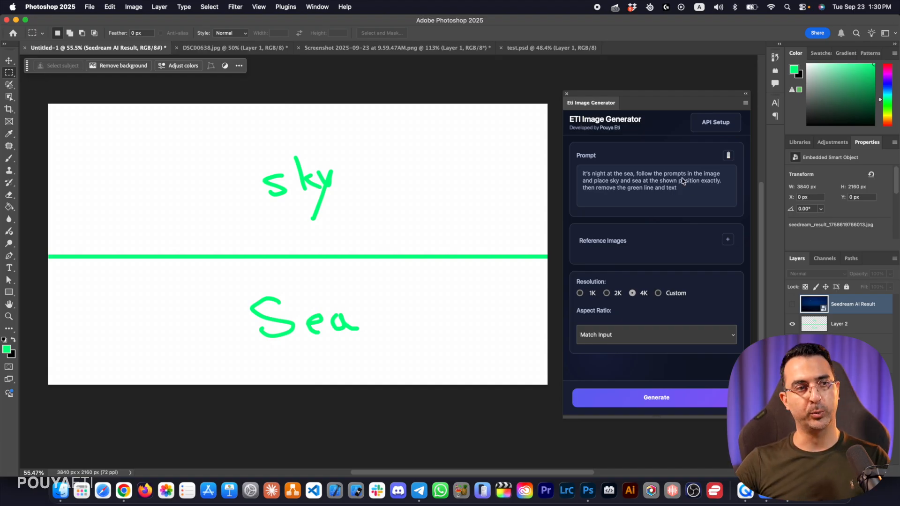
left_click(792, 305)
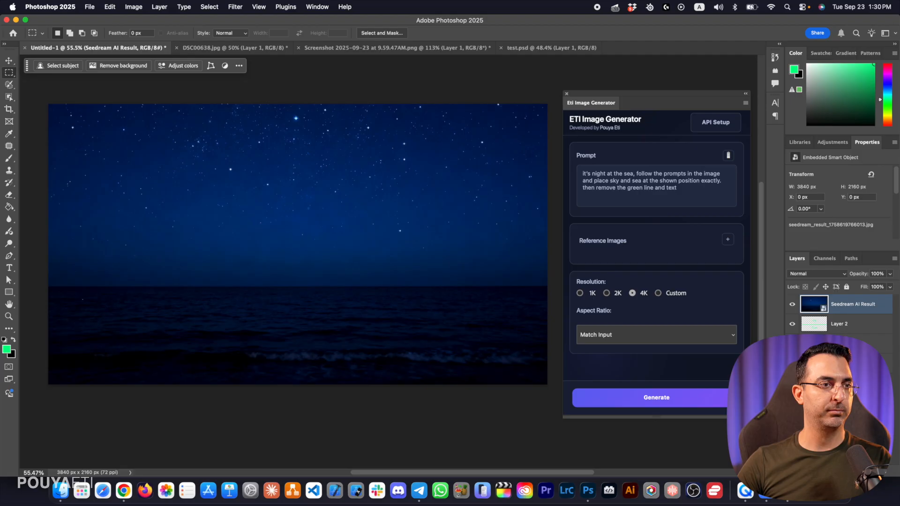
Place the portrait on Layer 1 visibly above the generated night sea, leaving no layer selected
key("ctrl+v")
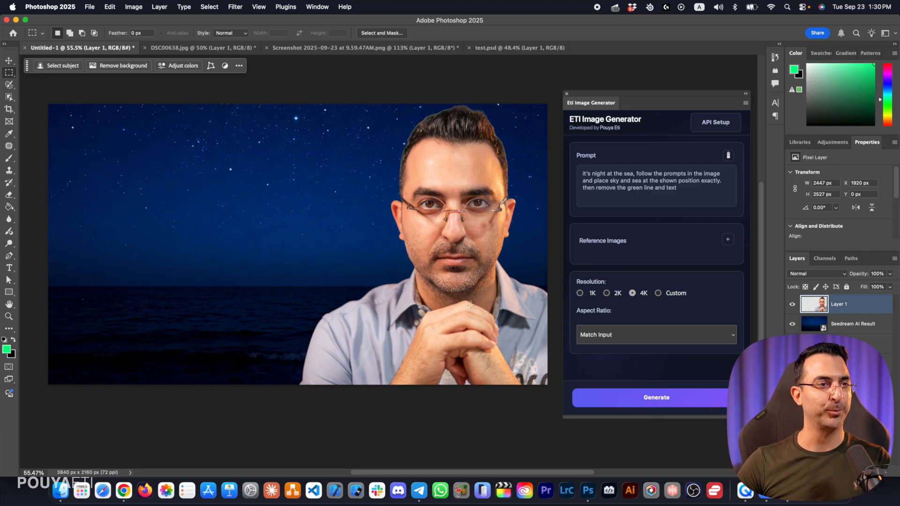
left_click(8, 61)
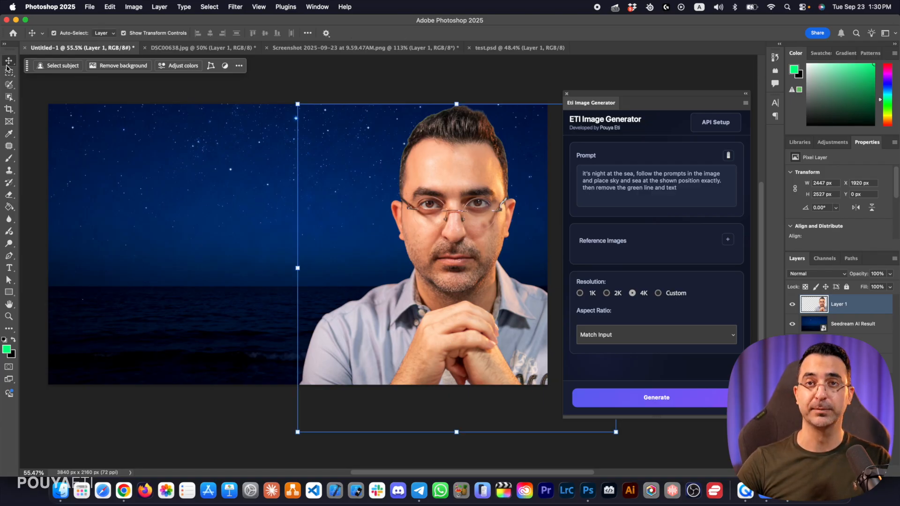
left_click(452, 75)
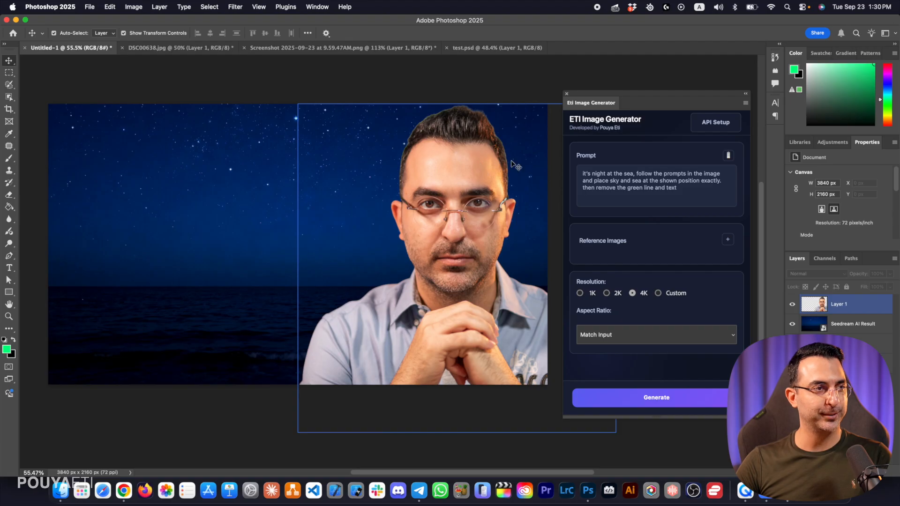
Review the earlier prompts in the Prompt History and close it
triple_click(684, 194)
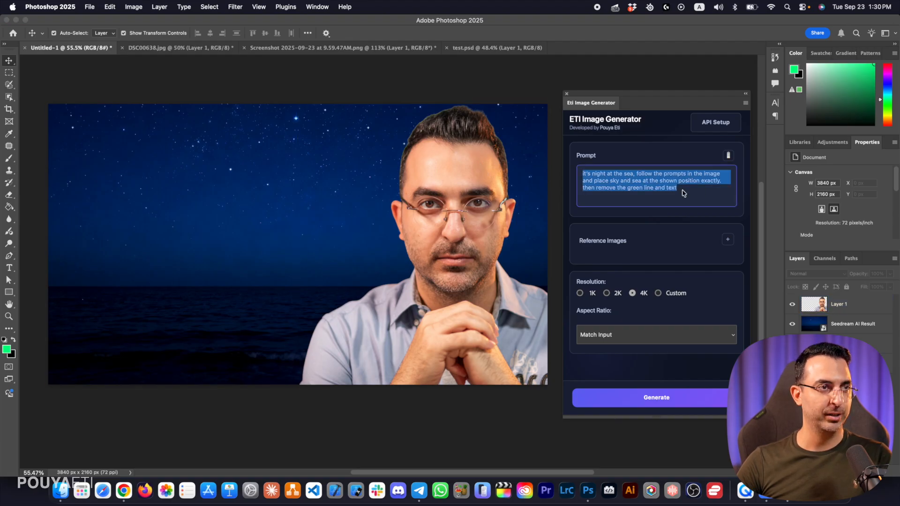
left_click(729, 157)
mouse_move(736, 210)
left_mouse_down()
mouse_move(735, 289)
mouse_move(730, 199)
left_mouse_up()
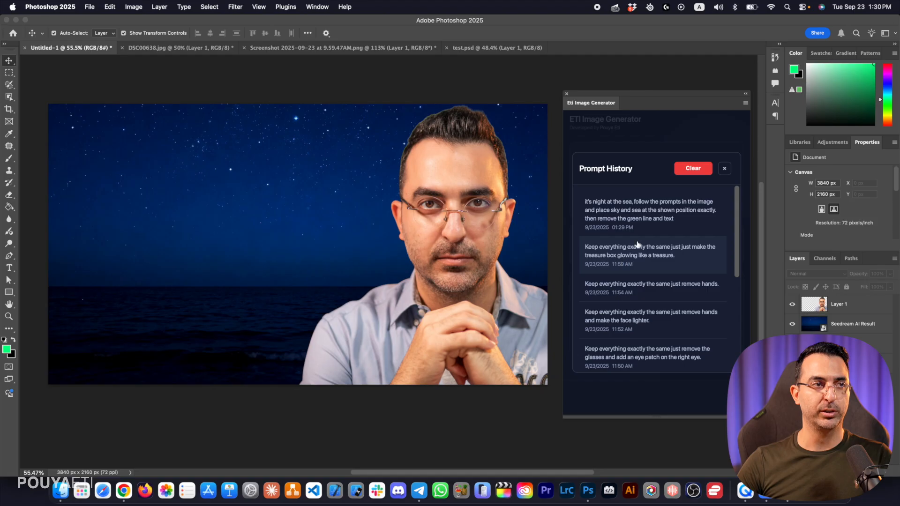
left_click(725, 169)
Replace the prompt with "keep everything exactly the same, just change the shirt to pirate shirt and add a pirate hat for the person."
left_click(709, 195)
key("super+a")
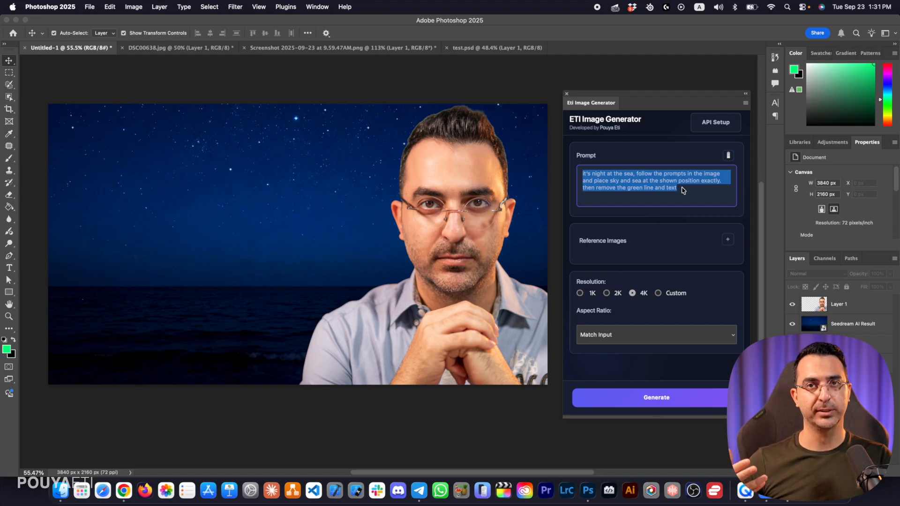
left_click(686, 189)
key("super+a")
key("BackSpace")
type("keep everything exactly the same, just change the shirt to pirate shirt and add a pirate hat for the person.")
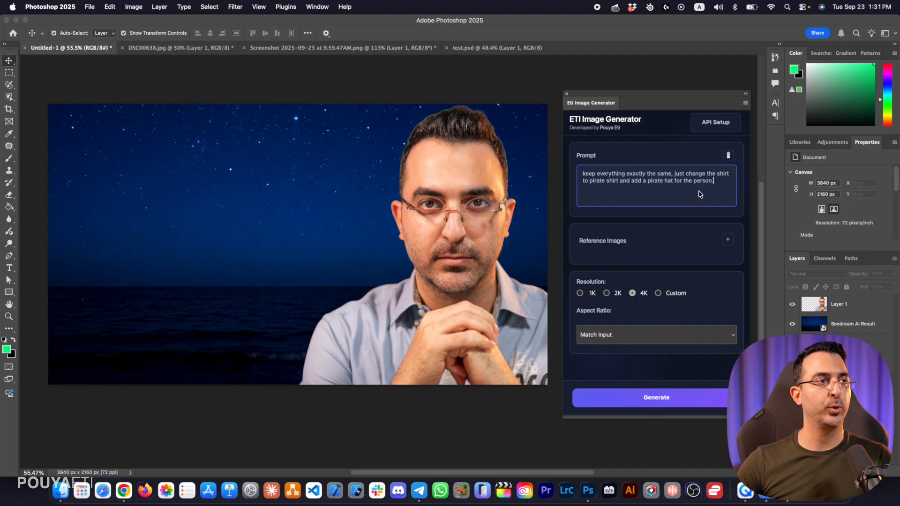
Select the whole canvas, including portrait and night sea, with the Rectangular Marquee tool
left_click(11, 74)
left_click_drag(47, 101, 624, 451)
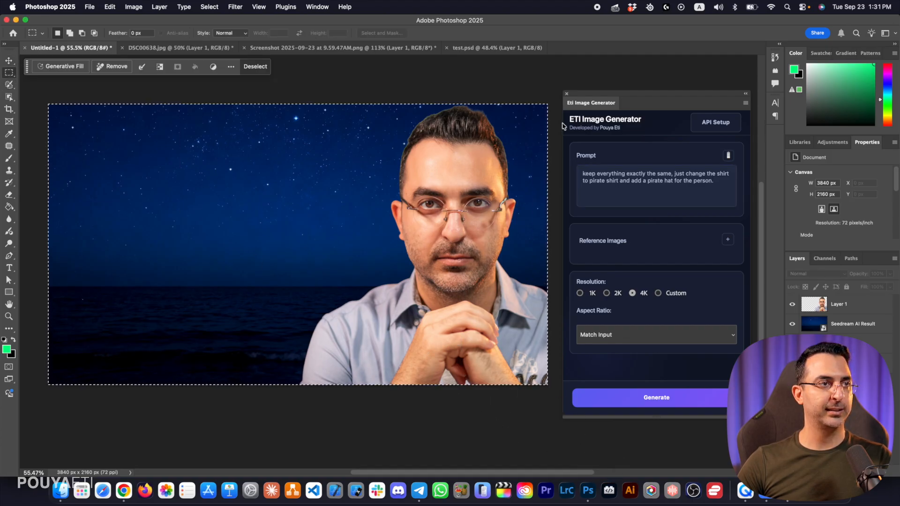
Shorten the prompt to "change the shirt to pirate shirt and add a pirate hat for the person." and generate the image
left_click_drag(674, 175, 572, 177)
left_click(704, 176)
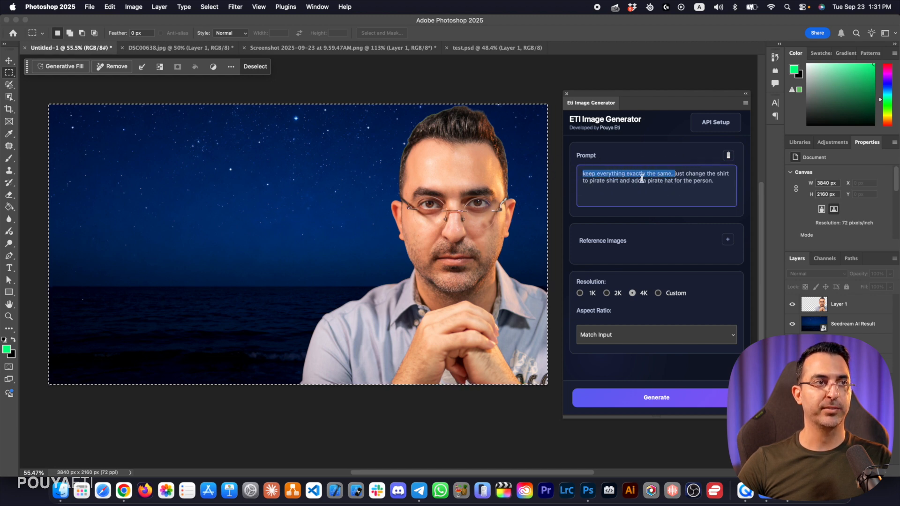
key("BackSpace")
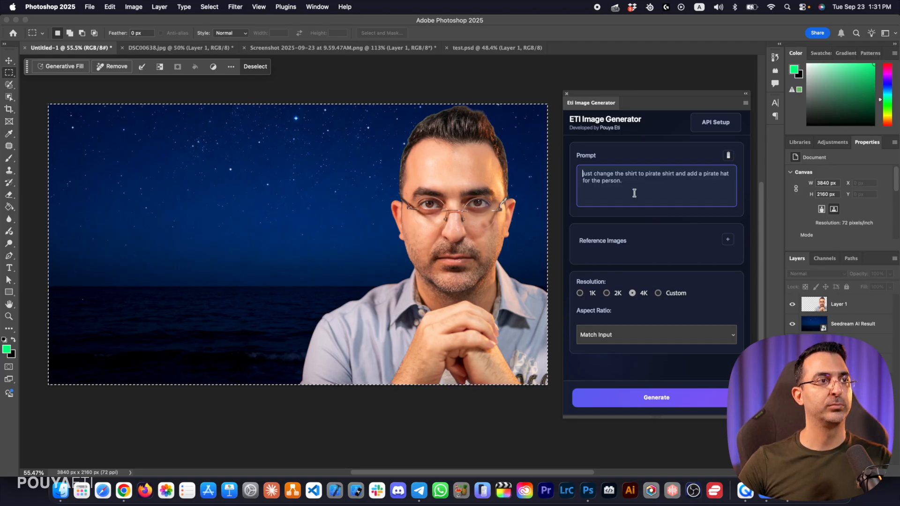
double_click(591, 174)
key("BackSpace")
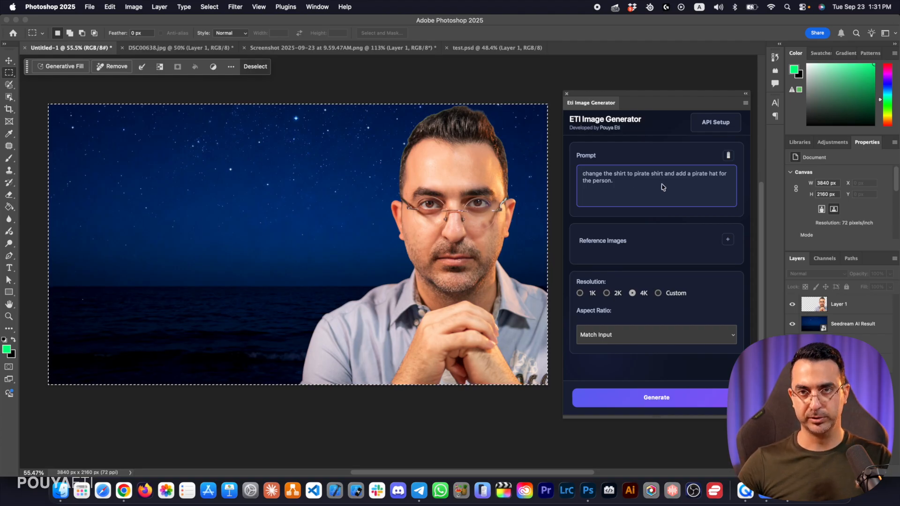
left_click(665, 399)
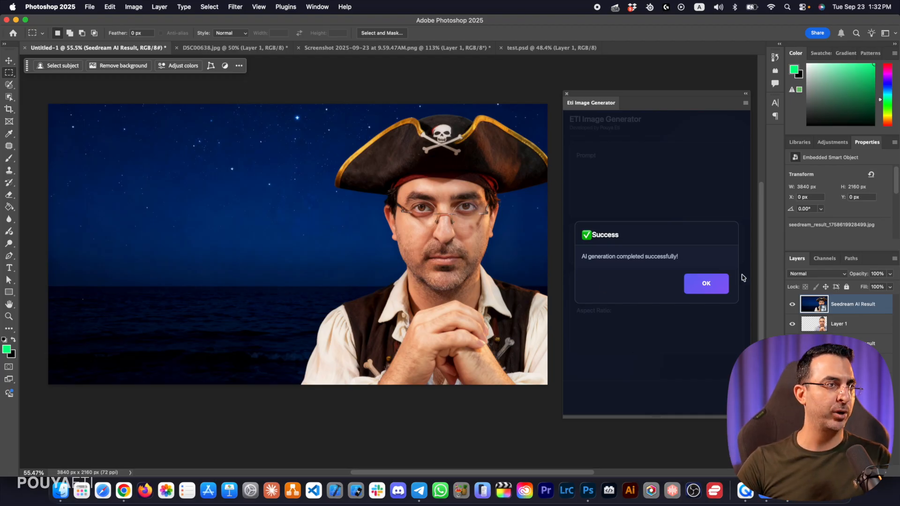
left_click(706, 283)
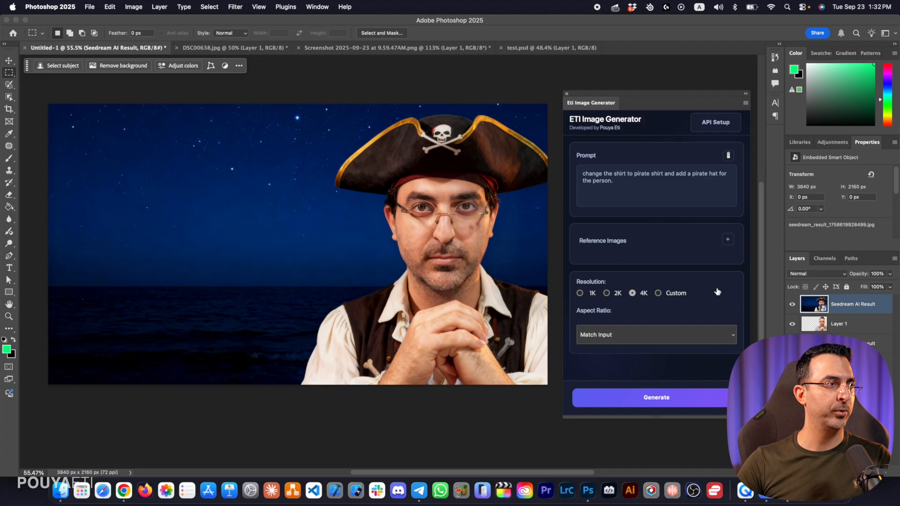
Compare the pirate result with the original portrait by repeatedly toggling the result layer's visibility
left_click(793, 305)
left_click(792, 304)
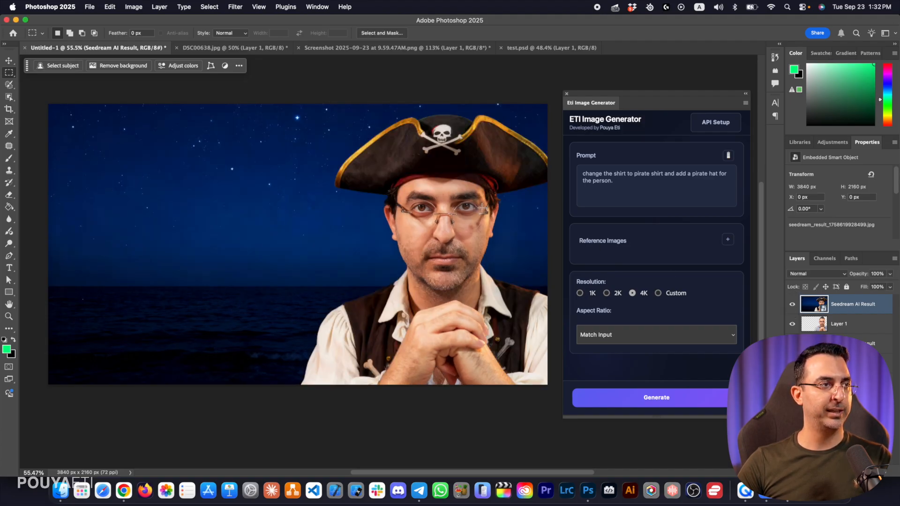
left_click(793, 306)
left_click(793, 306)
left_click(793, 305)
left_click(793, 305)
left_click(793, 305)
left_click(793, 306)
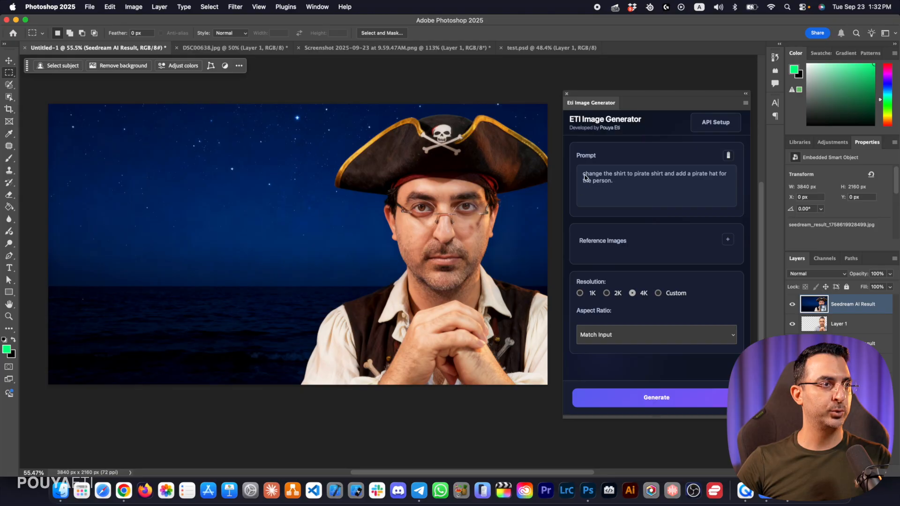
Restore "keep everything exactly the same, just" at the start of the prompt and hide the first pirate result layer
triple_click(588, 178)
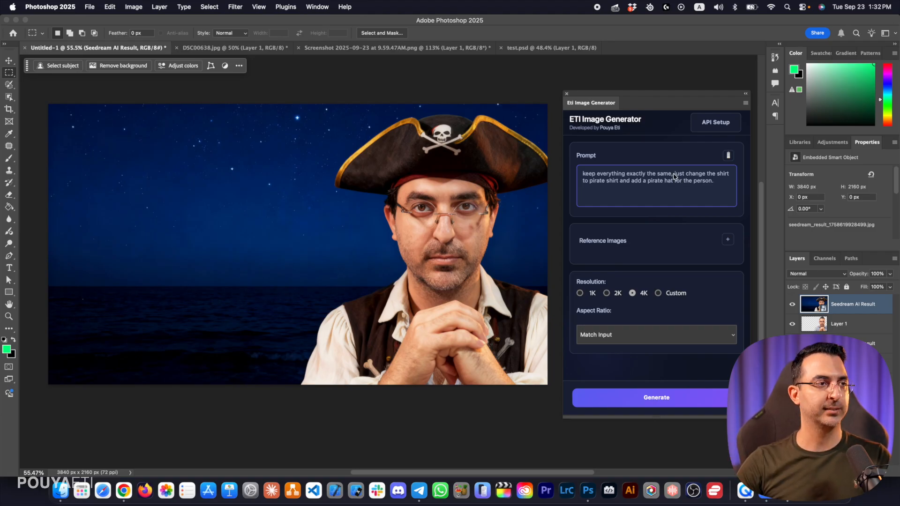
left_click(793, 305)
Select the whole canvas and generate a second pirate version from the original portrait and night sea
left_click(256, 152)
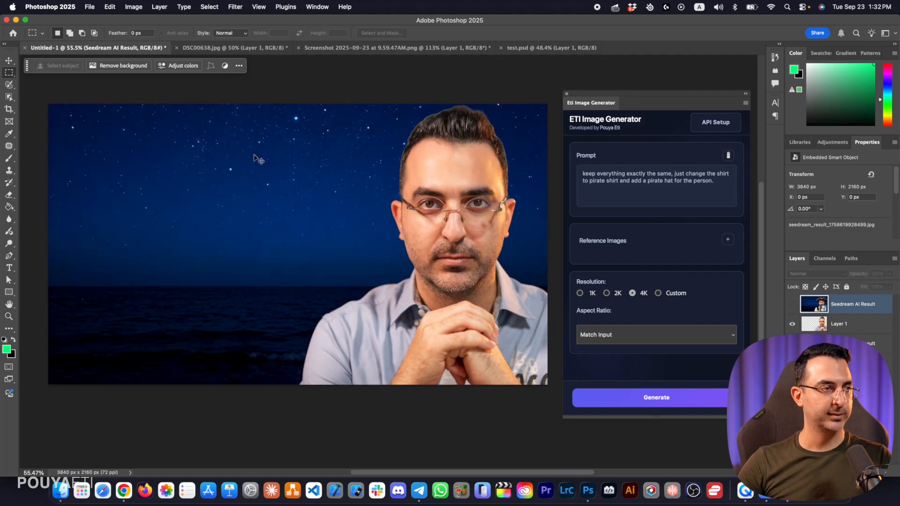
key("super+a")
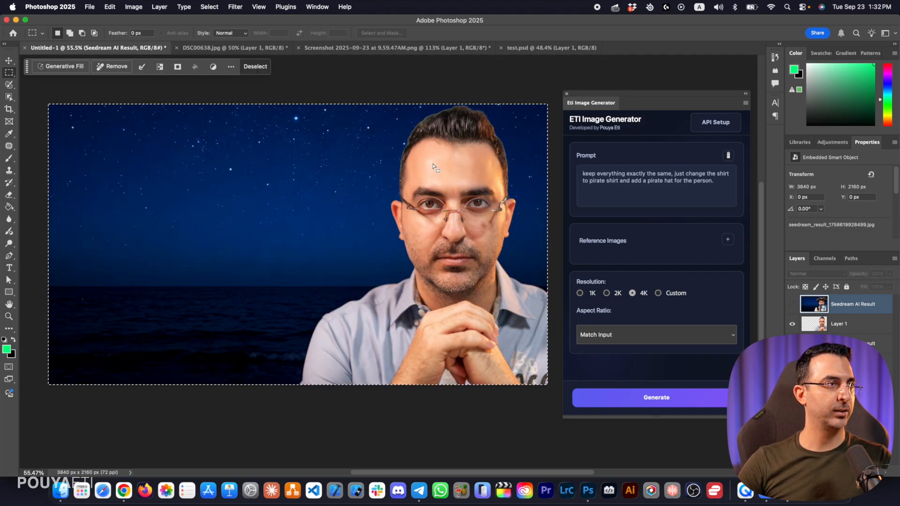
triple_click(647, 192)
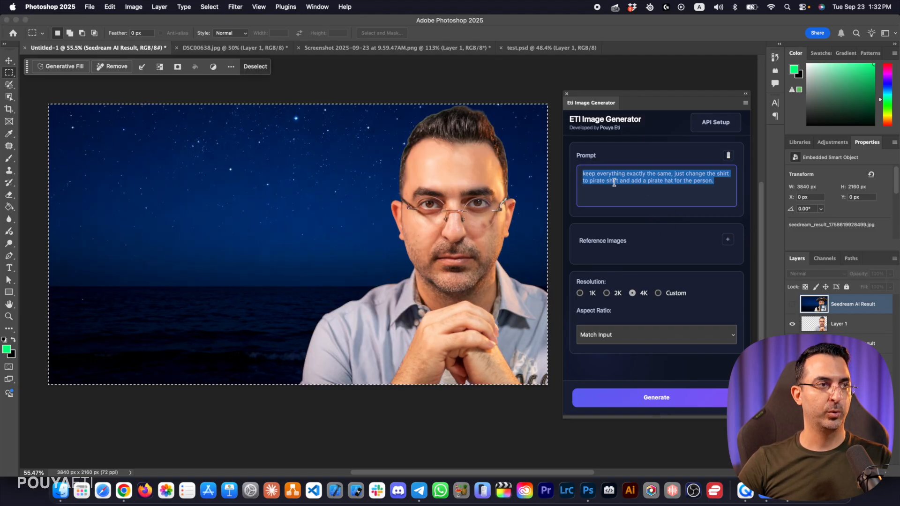
left_click(671, 403)
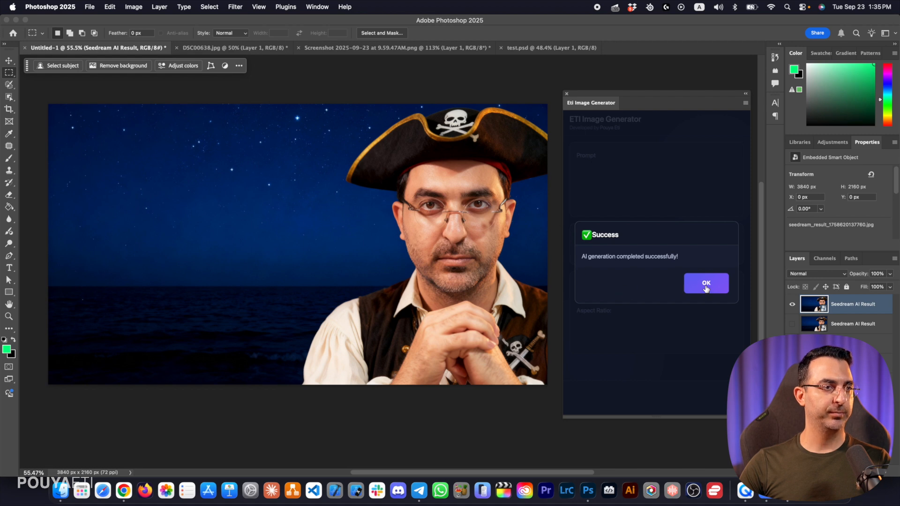
left_click(706, 283)
Compare the second pirate result with the original composite by toggling the top layer's visibility
left_click(791, 307)
left_click(790, 308)
left_click(790, 308)
left_click(790, 308)
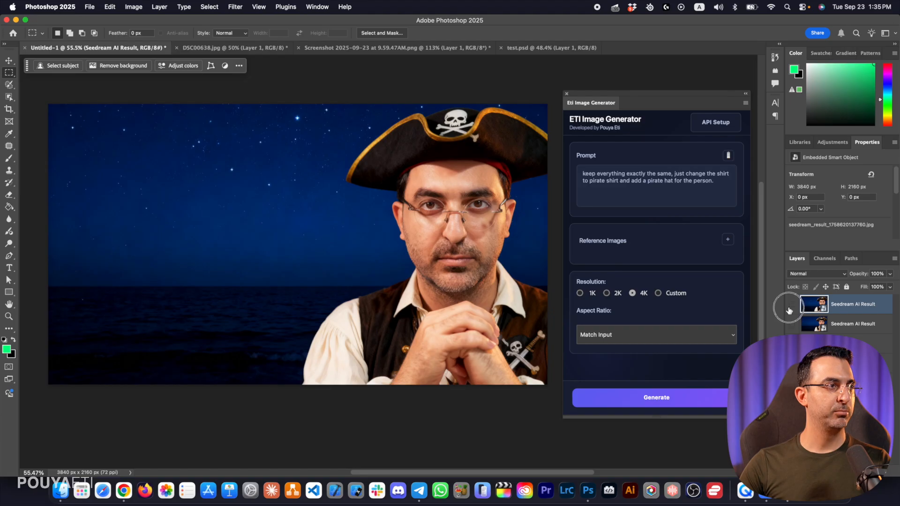
left_click(790, 307)
left_click(790, 308)
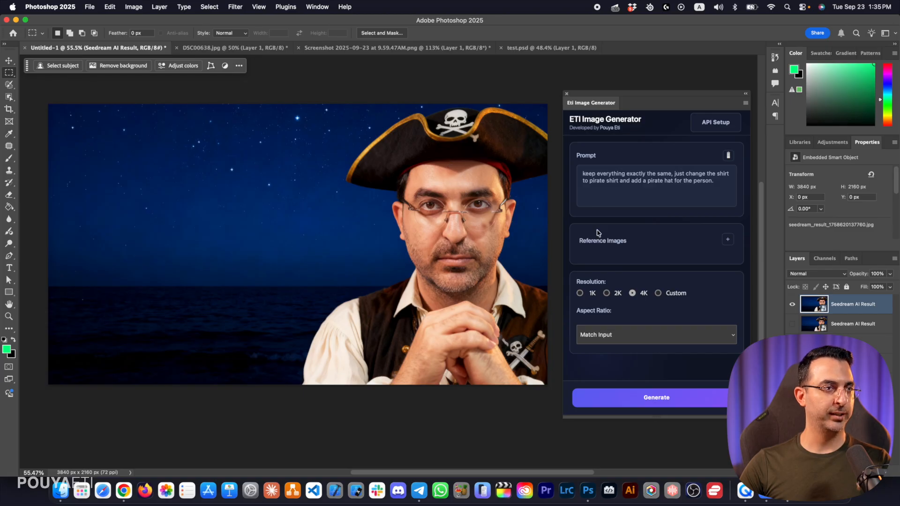
left_click(792, 306)
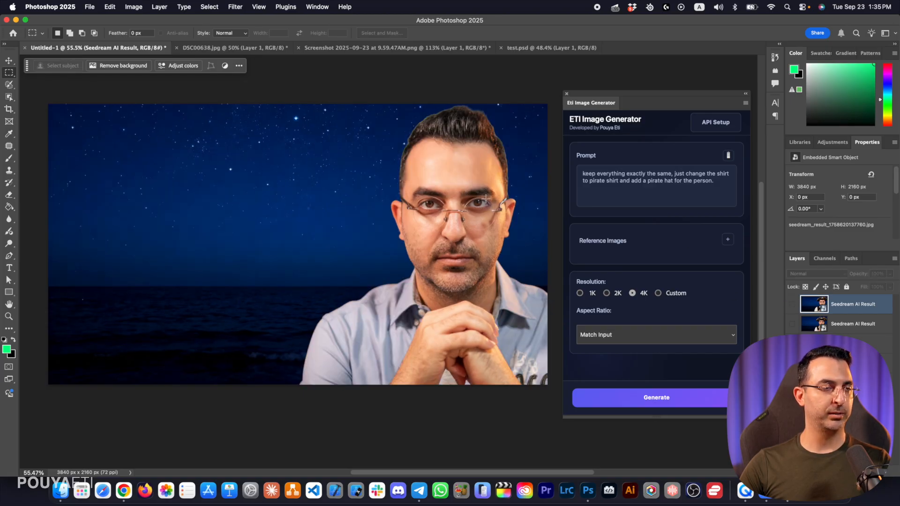
Show the second pirate result and place the original portrait layer above it
left_click(789, 306)
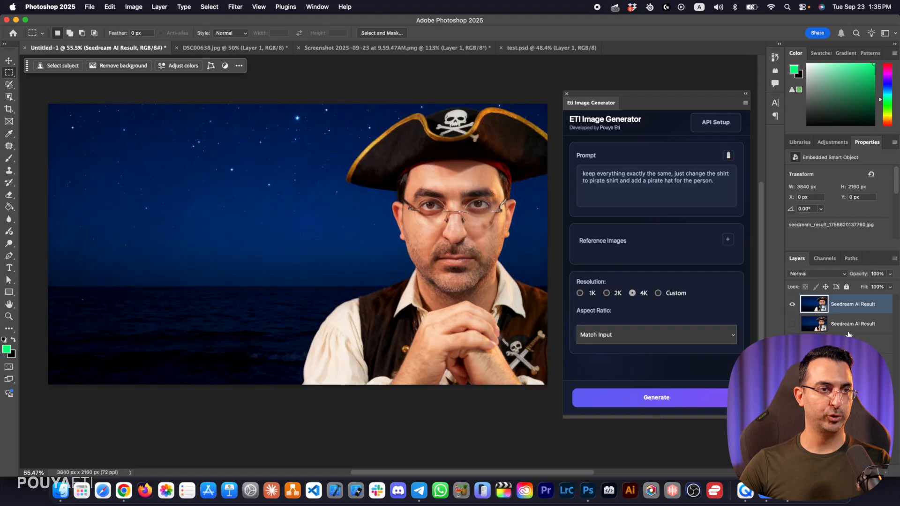
key("super+v")
left_click_drag(444, 185, 410, 207)
key("super+d")
key("z")
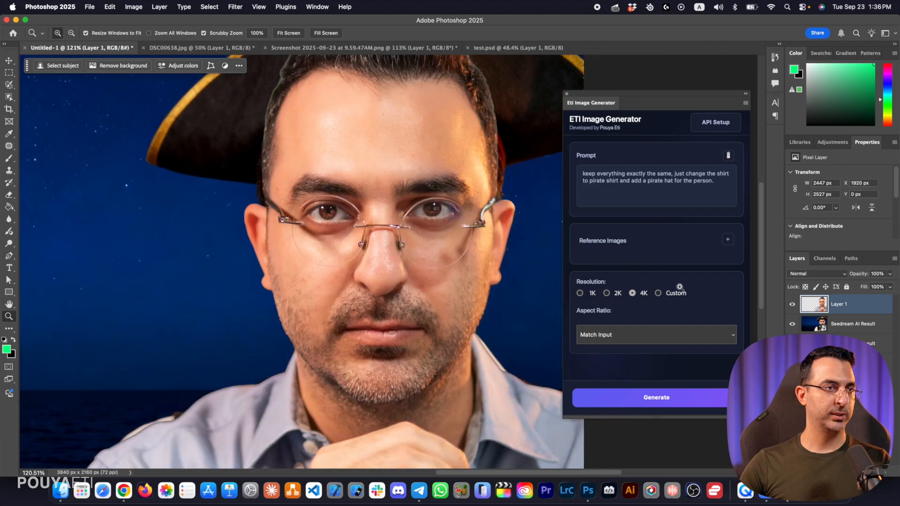
Compare the original face with the second pirate result by toggling the portrait layer's visibility, leaving the portrait hidden
left_click(792, 306)
left_click(792, 306)
left_click(792, 306)
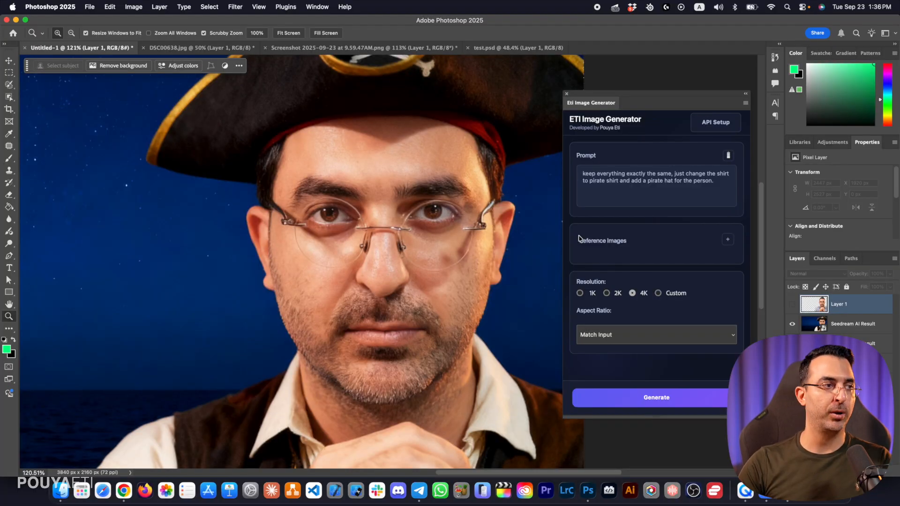
scroll(436, 247, "down", 5)
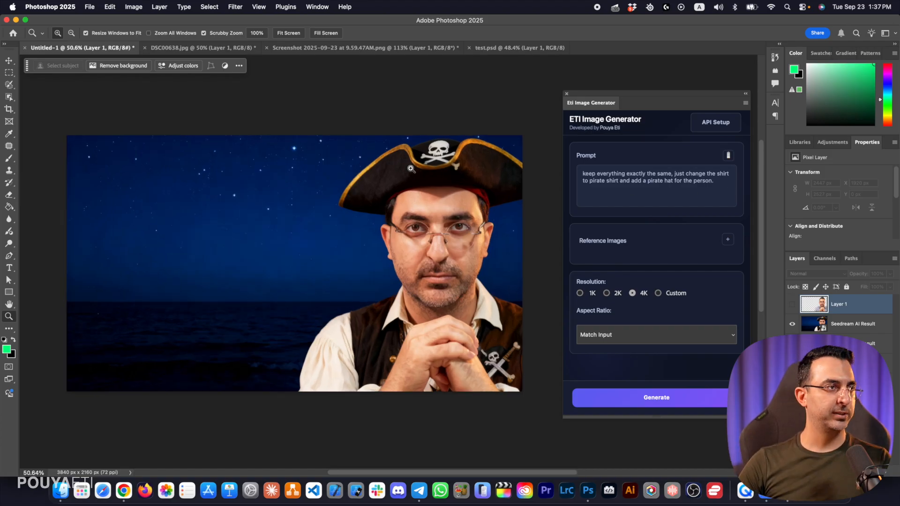
Replace the prompt with "Keep everything exactly the same, and we are on an old ship."
triple_click(703, 186)
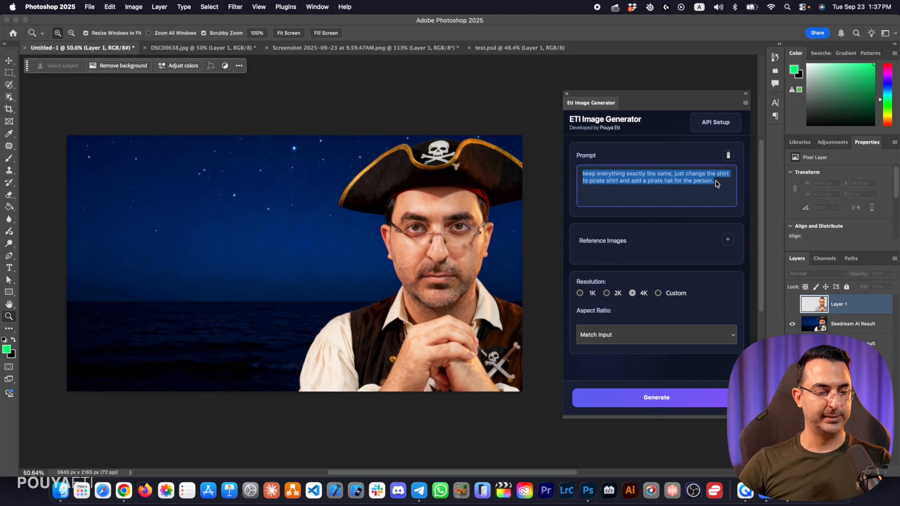
type("Keep everything exactly the same, and we are on an old ship.")
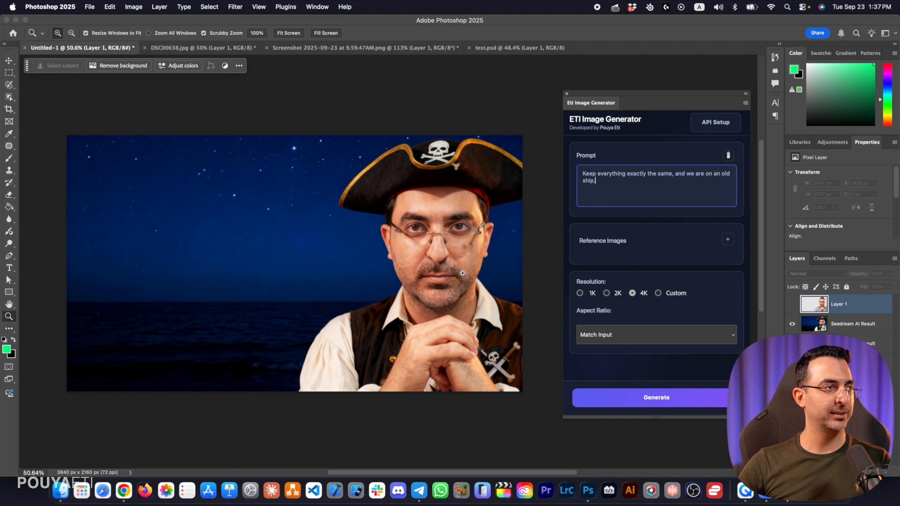
Try generating the old-ship version from the whole canvas, and delete the generated result layer
left_click(8, 74)
key("super+a")
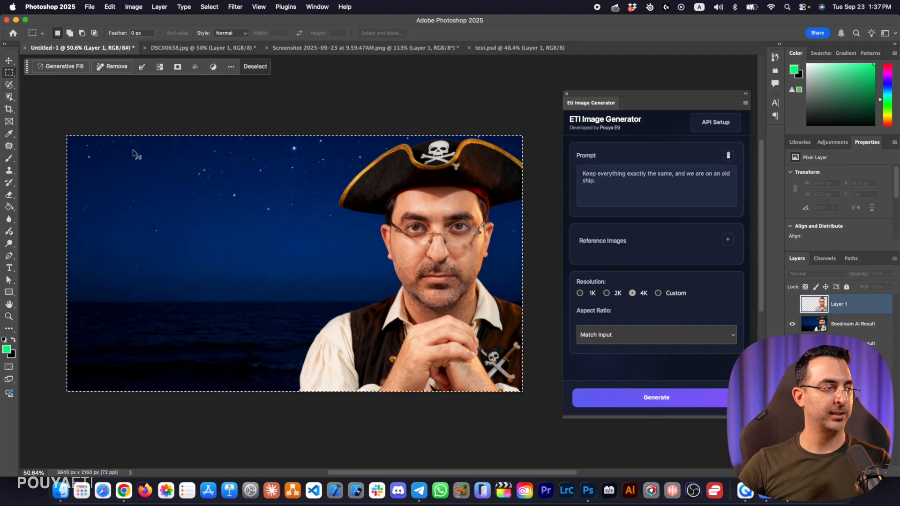
left_click(642, 398)
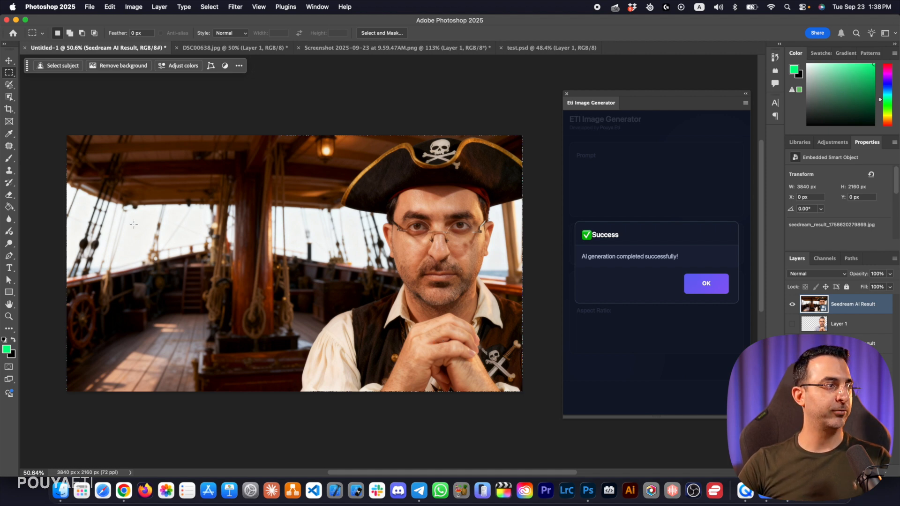
left_click(705, 286)
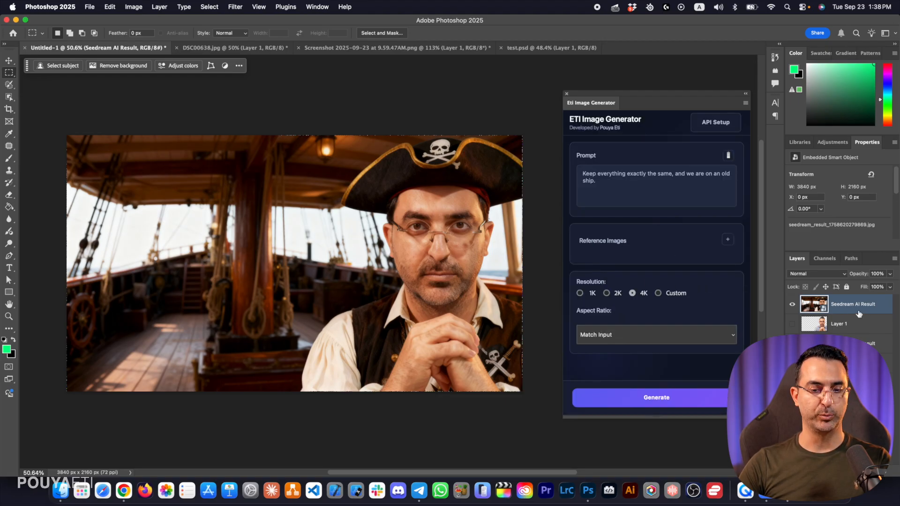
key("BackSpace")
Select the whole canvas and generate a new old-ship version with the same prompt at 4K
key("super+a")
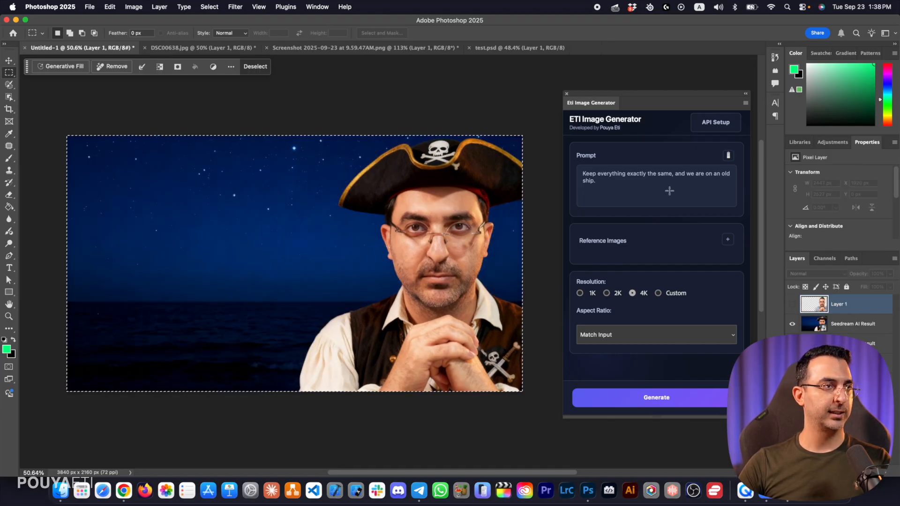
left_click(627, 180)
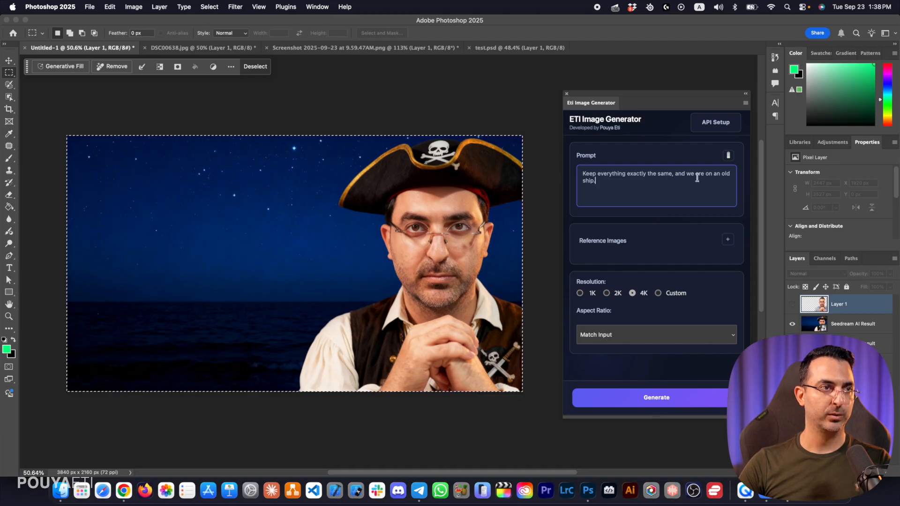
left_click(667, 399)
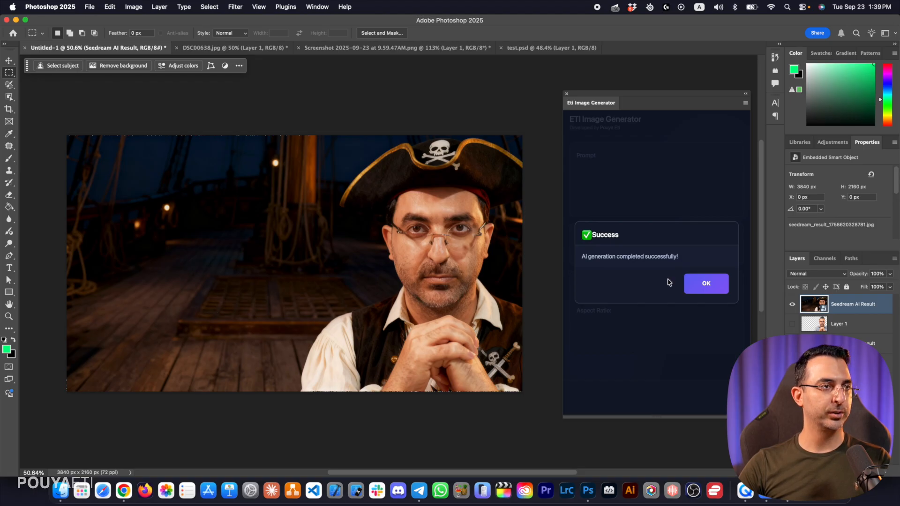
left_click(705, 285)
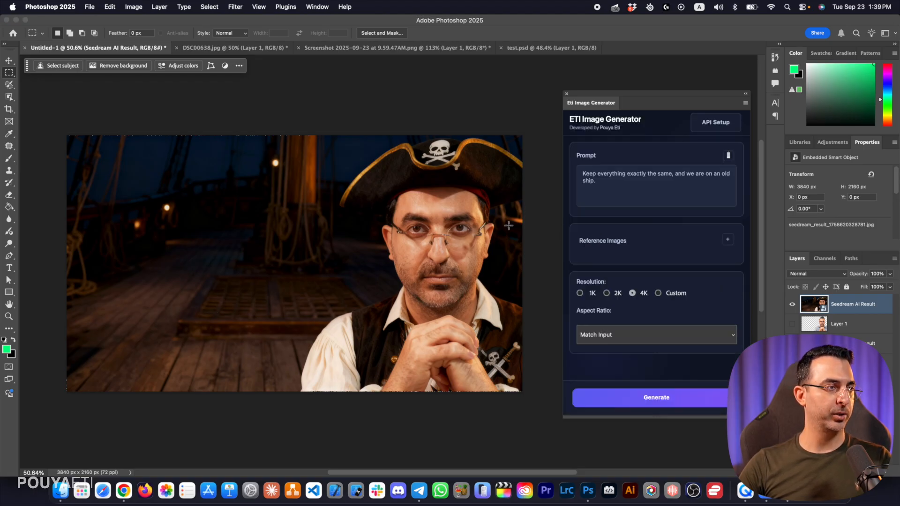
Place the original portrait layer, made visible, directly above the old-ship result
left_click_drag(441, 234, 504, 226)
key("z")
left_click(464, 230)
left_click_drag(389, 260, 351, 227)
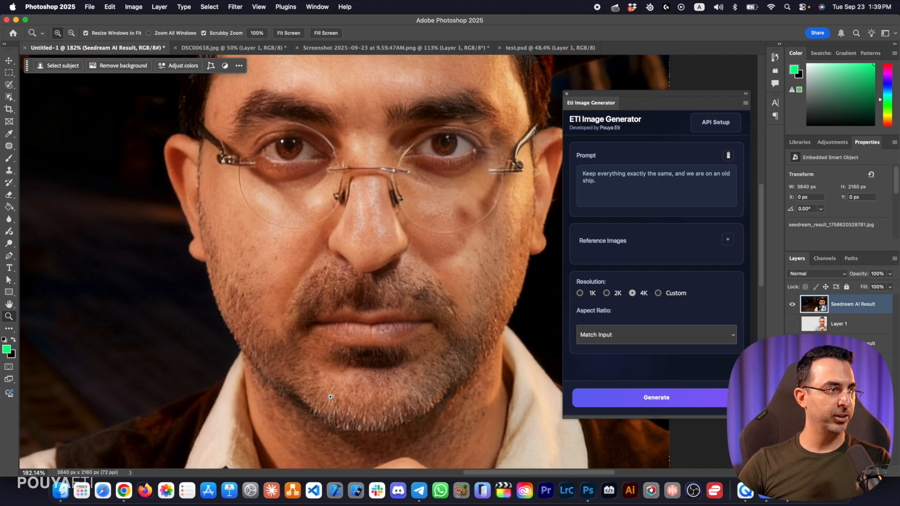
left_click_drag(445, 205, 443, 237)
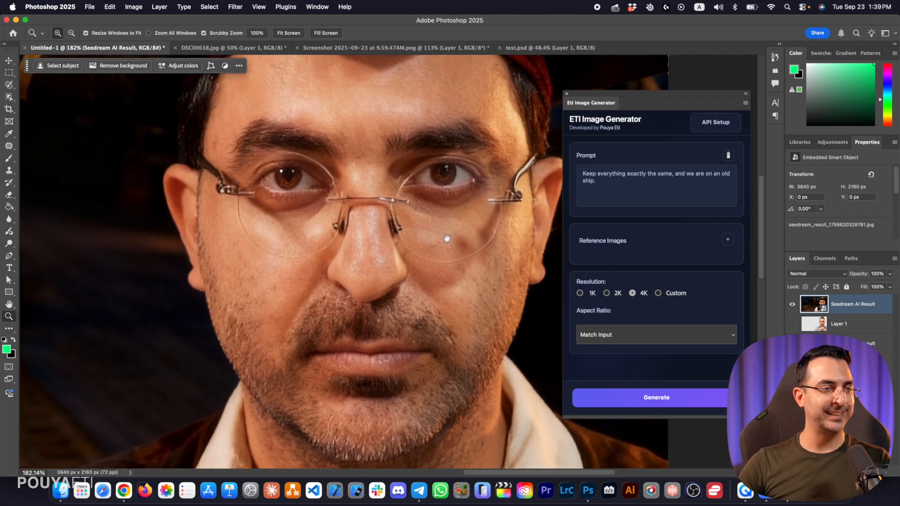
left_click_drag(819, 331, 844, 301)
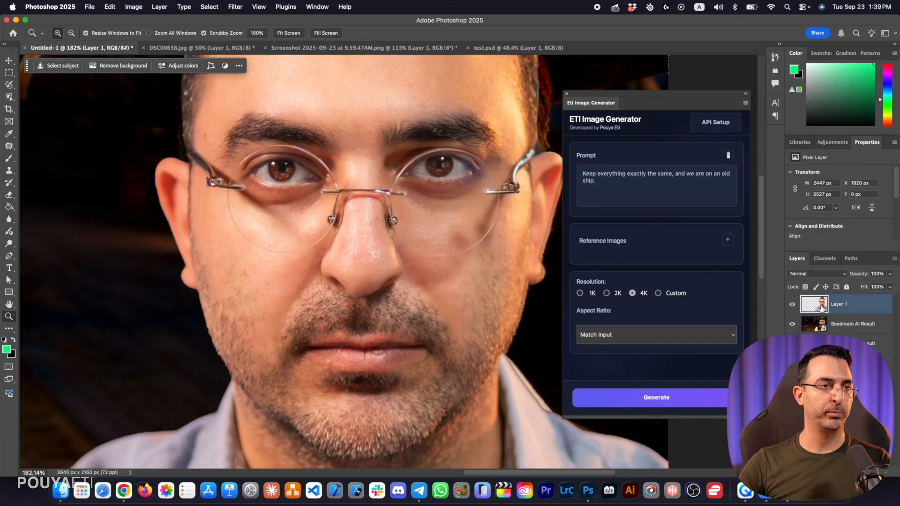
Compare the original face with the old-ship result by repeatedly toggling the portrait layer's visibility, leaving the portrait hidden
left_click(793, 305)
left_click(793, 305)
left_click(793, 306)
left_click(792, 305)
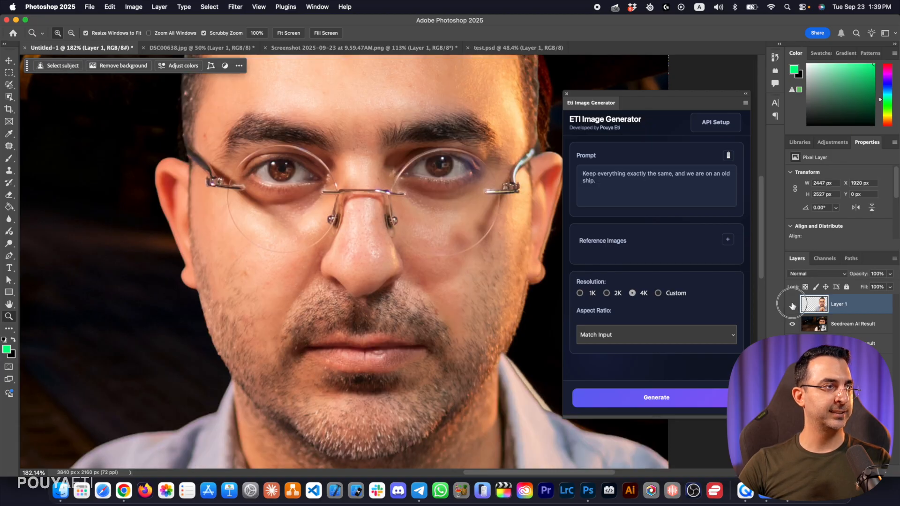
left_click(793, 305)
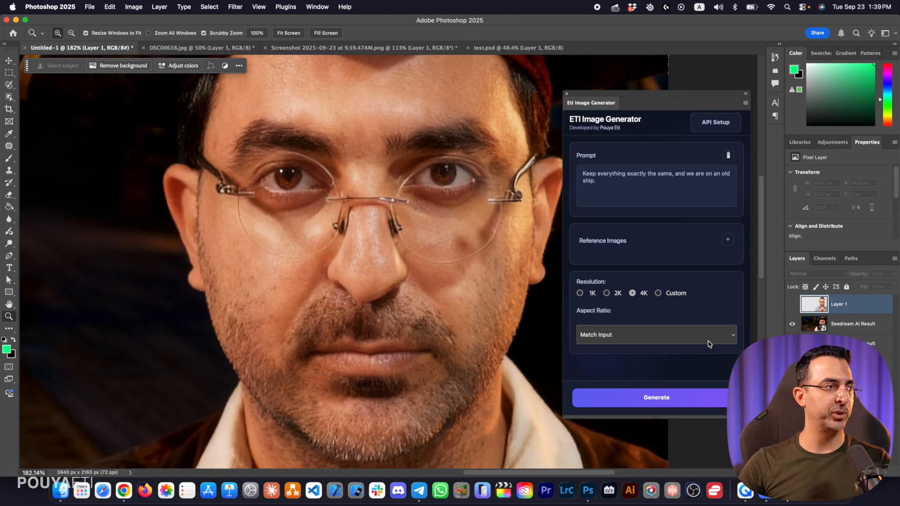
left_click(794, 305)
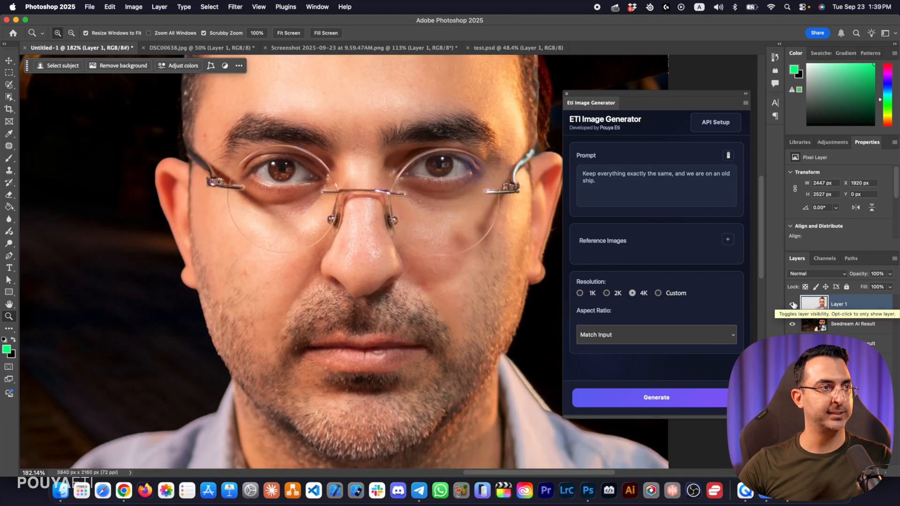
left_click(793, 305)
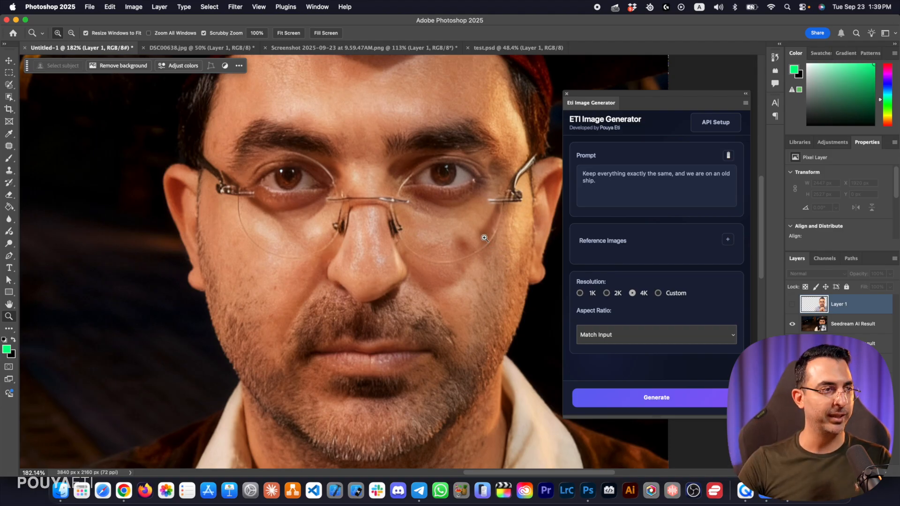
left_click_drag(506, 234, 448, 236)
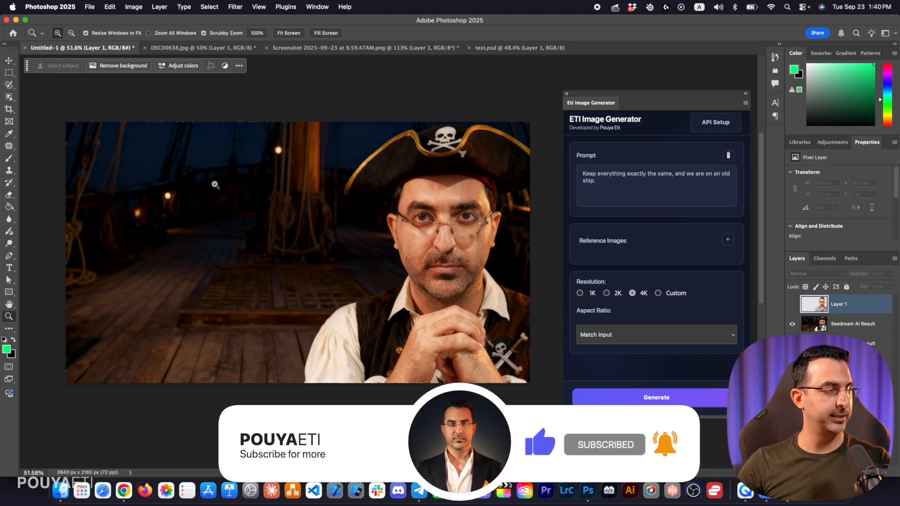
Set the foreground color to white
left_click(7, 350)
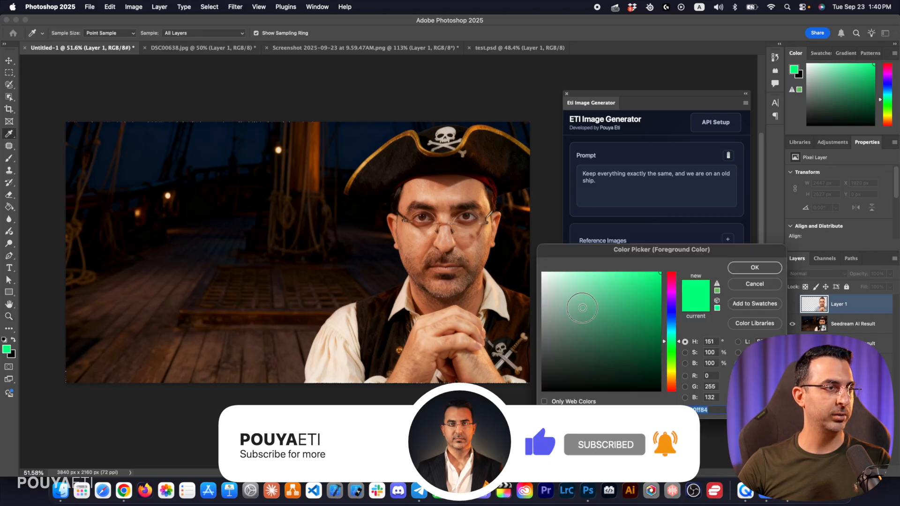
left_click_drag(544, 321, 492, 237)
left_click(776, 271)
Add the white two-line text "This Changes Everything" over the dark ship background beside the pirate
key("z")
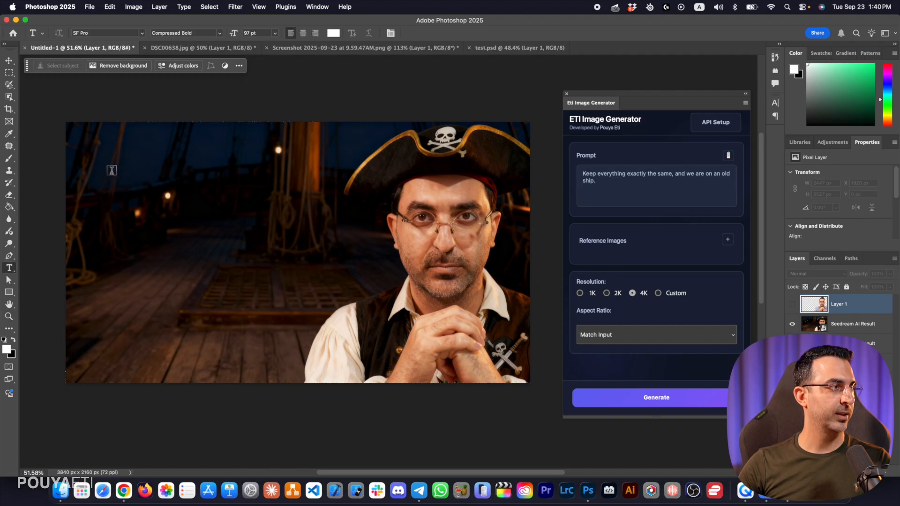
key("t")
left_click(128, 173)
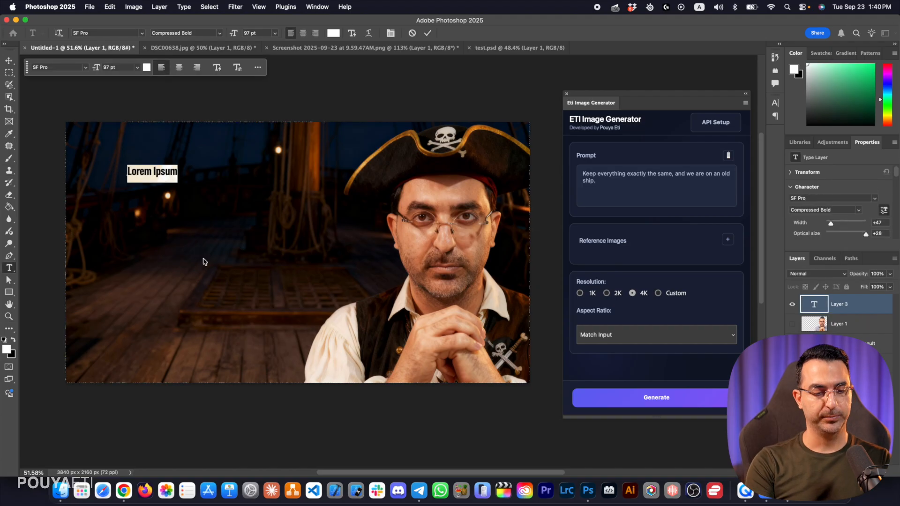
type("This")
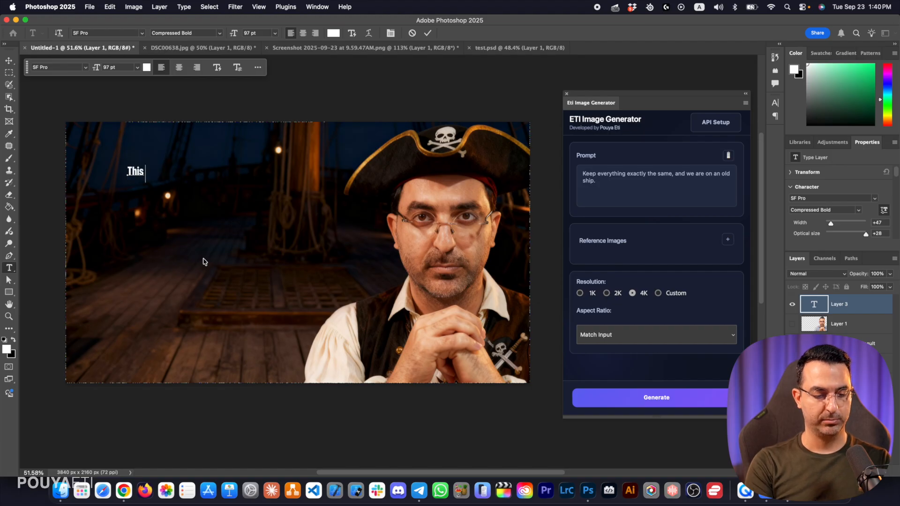
type(" Changes ")
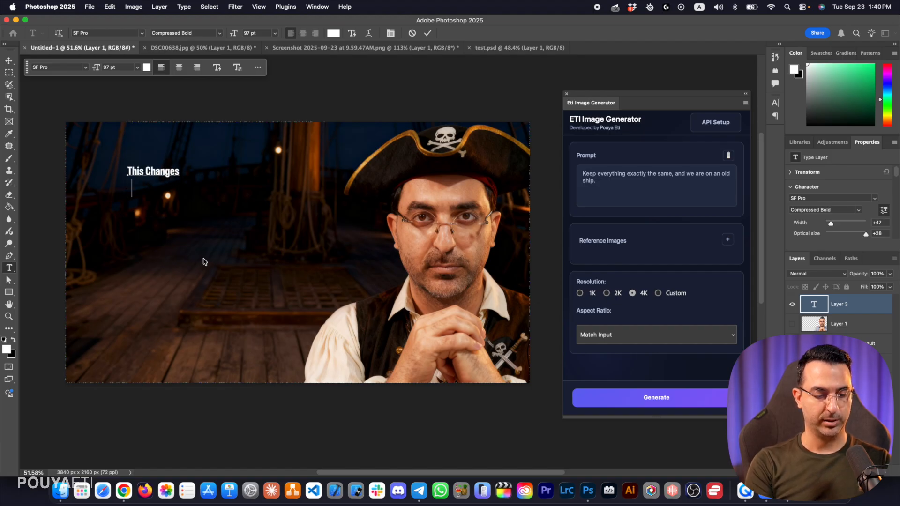
type("Everything")
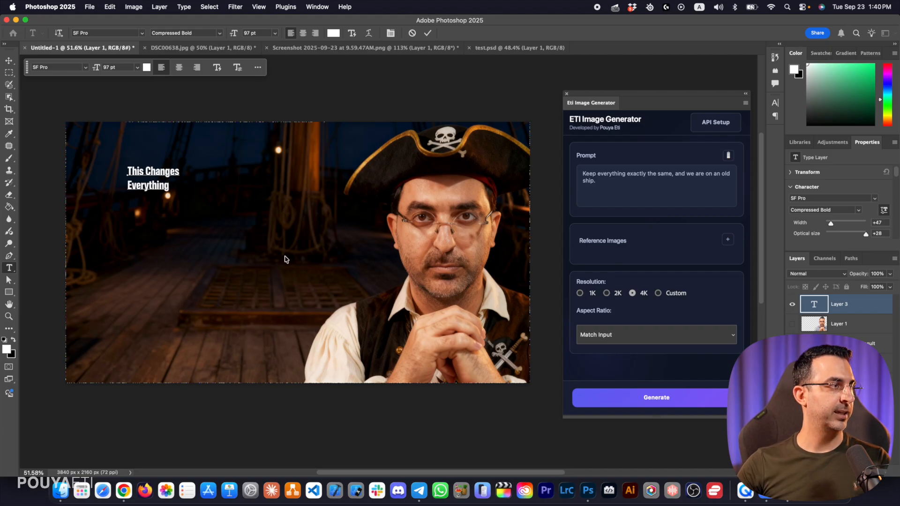
Enlarge the title text to about 448% and position it over the upper ship background beside the pirate's hat
left_click(13, 61)
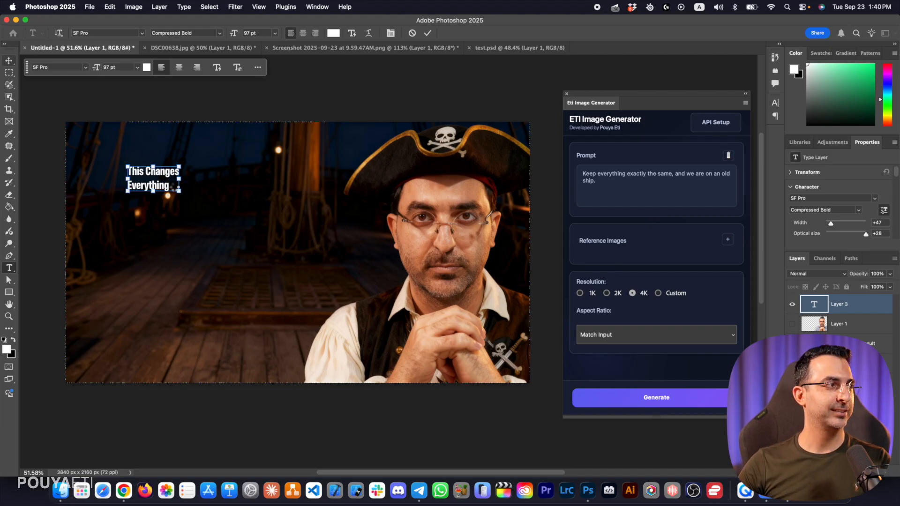
left_click_drag(179, 192, 338, 314)
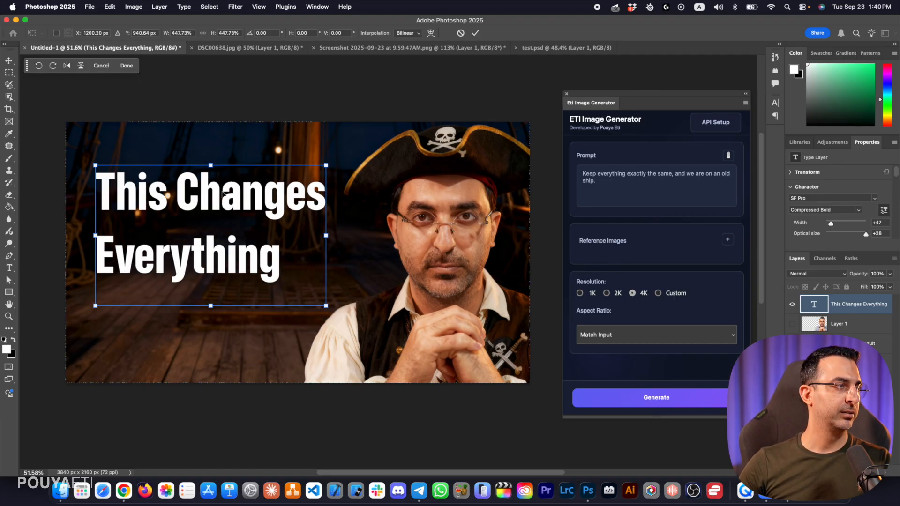
left_click_drag(231, 198, 231, 179)
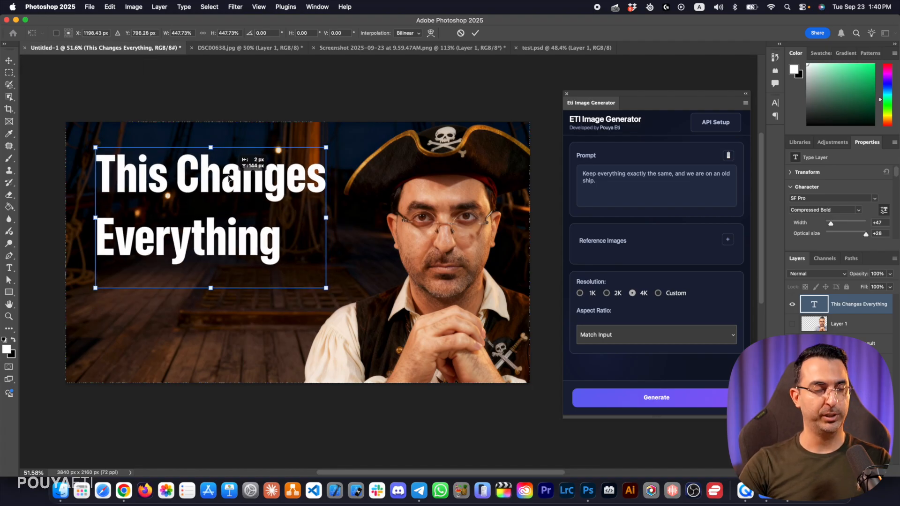
key("Return")
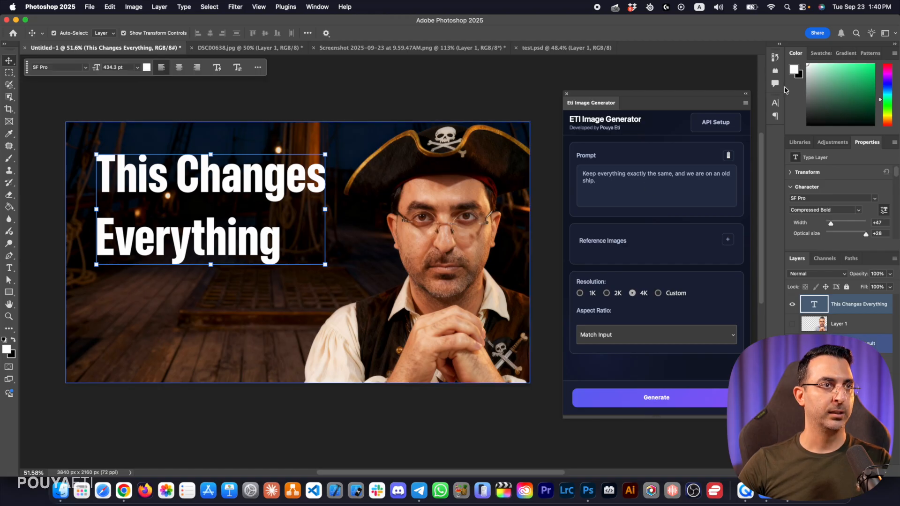
Tighten the title's line spacing by setting its leading to 430 pt
key("super+a")
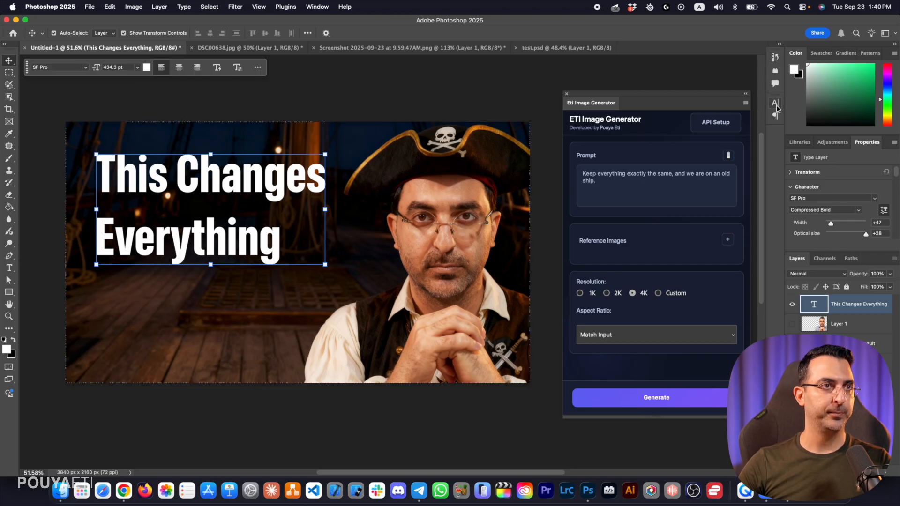
left_click(776, 106)
left_click_drag(723, 130, 677, 124)
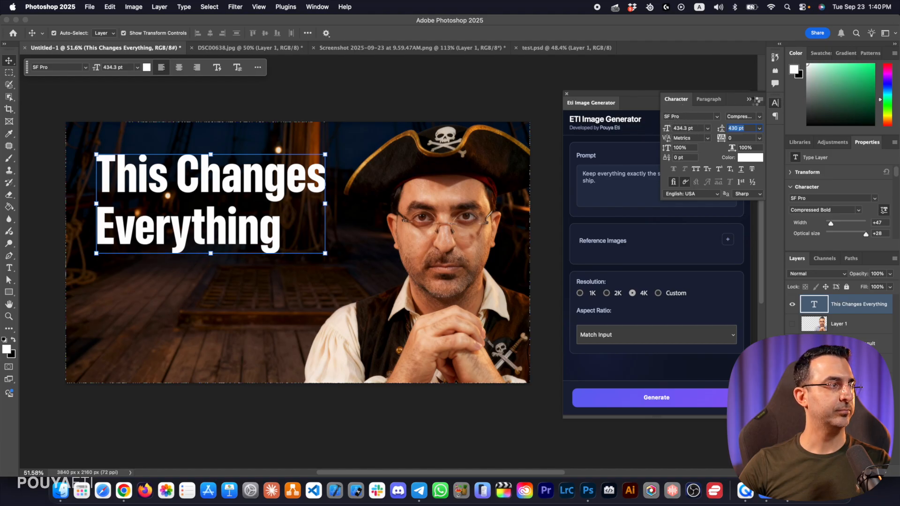
left_click(776, 102)
Select the entire canvas with the Rectangular Marquee tool
left_click(355, 95)
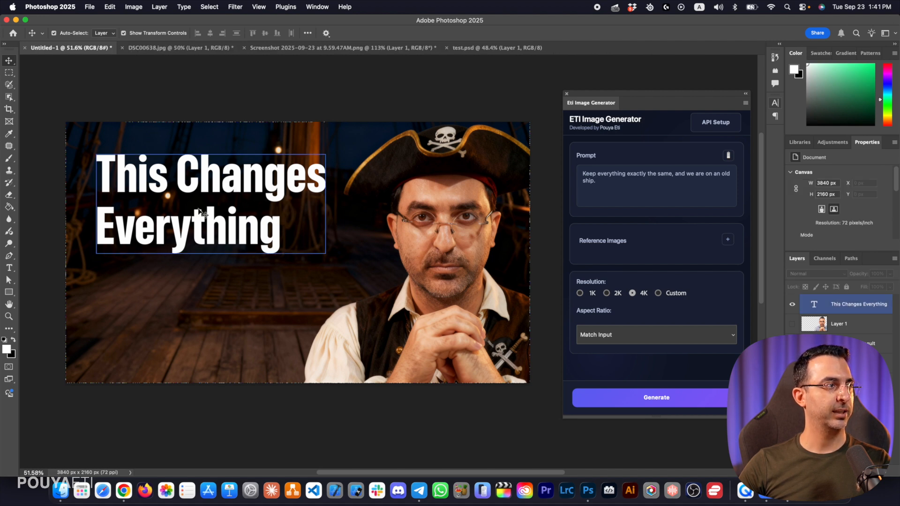
key("m")
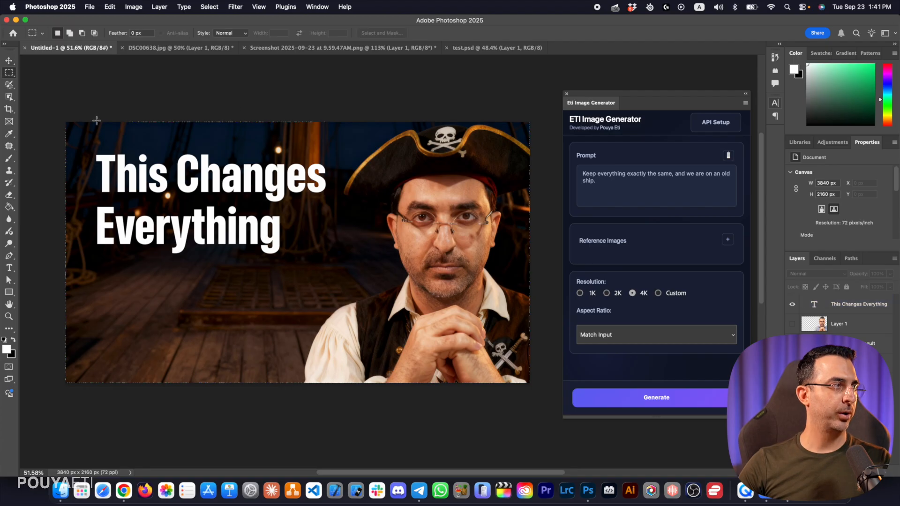
key("super+a")
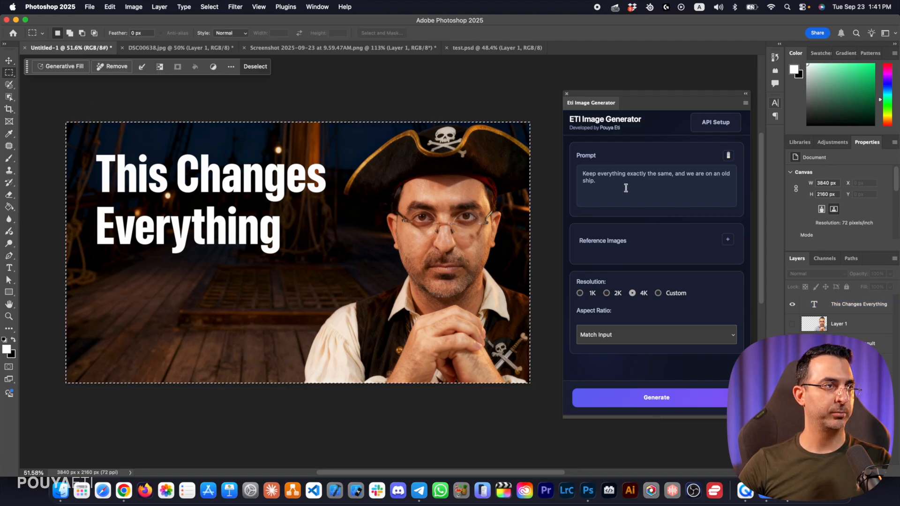
Generate with the prompt "Keep everything exactly the same just change the style of the text to match the scene and the pirate style."
left_click(584, 176)
key("super+a")
key("BackSpace")
type("Keep everything exactly the same just change the style of the text to match the scene and the pirate style.")
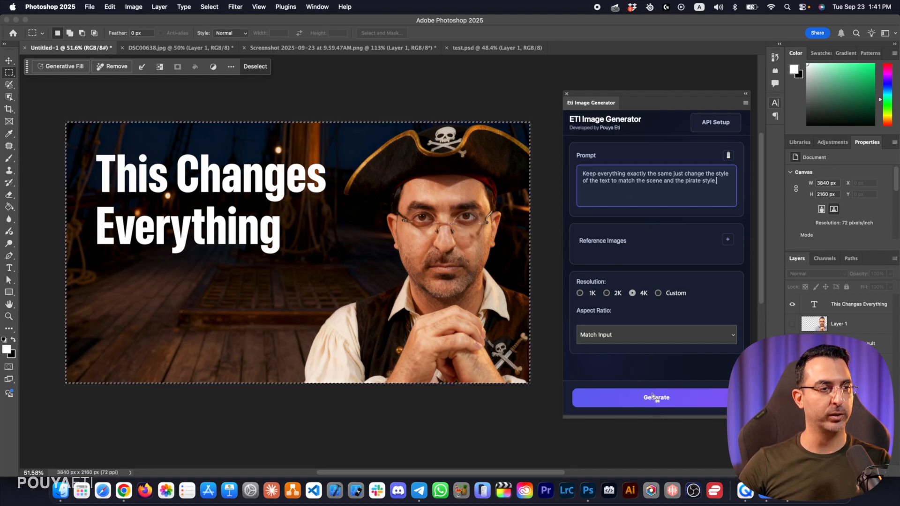
left_click(664, 403)
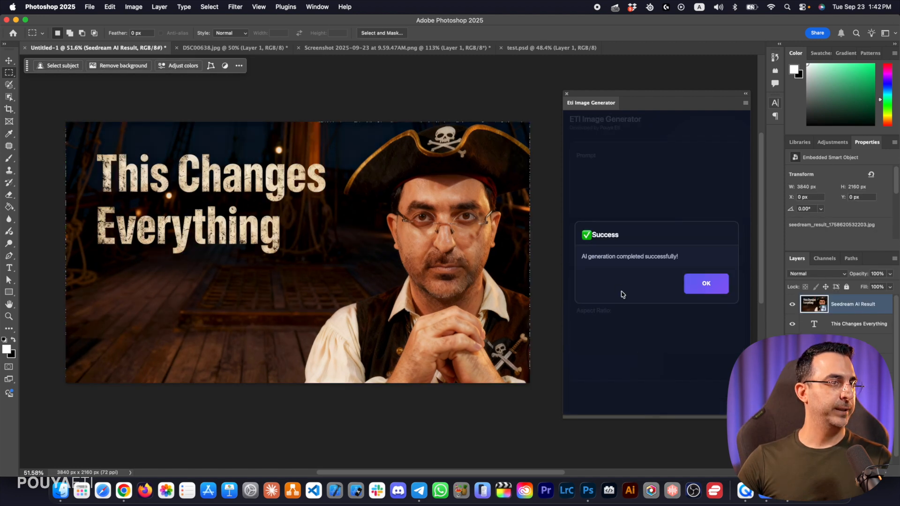
left_click(699, 283)
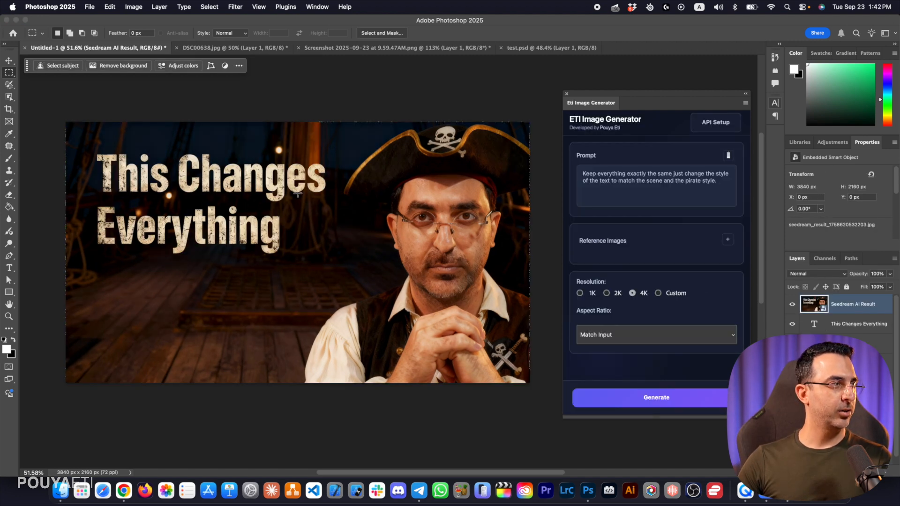
Compare the restyled title with the original, hide that result, and generate another version of the whole canvas with the same prompt
left_click(793, 307)
left_click(792, 307)
left_click(793, 307)
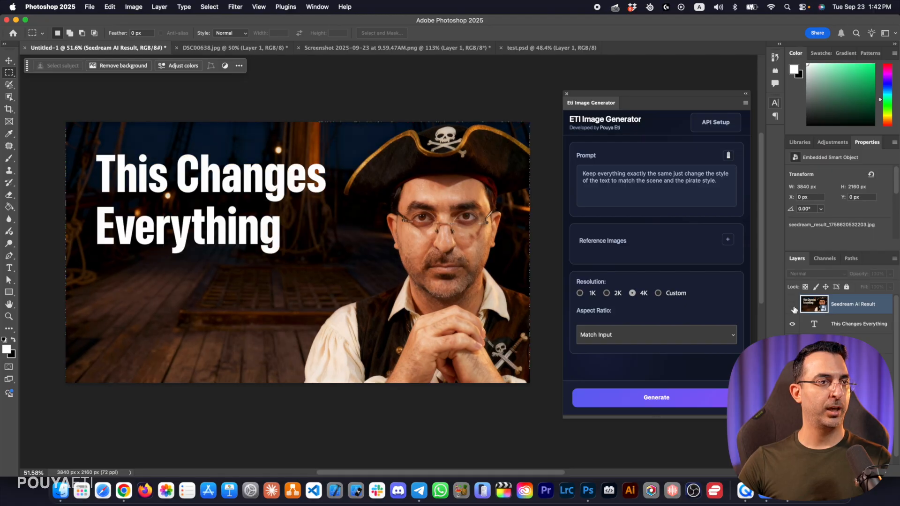
key("super+a")
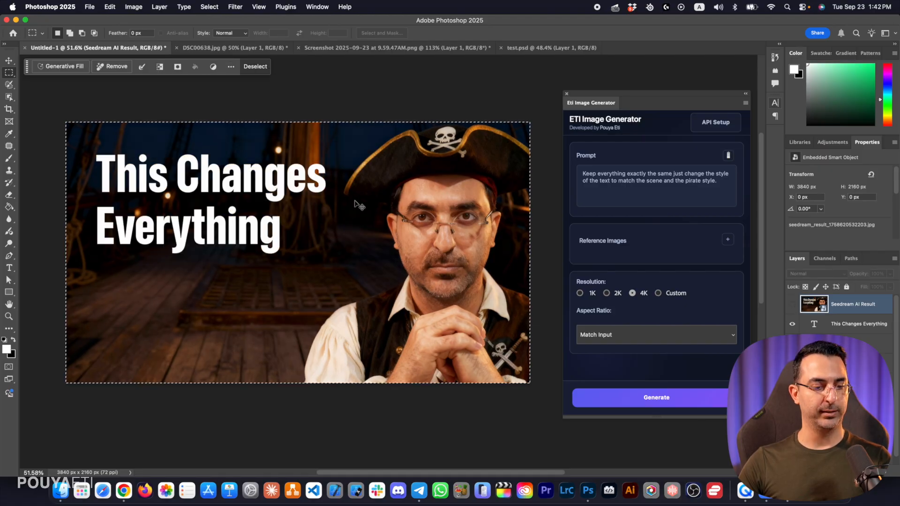
left_click(657, 399)
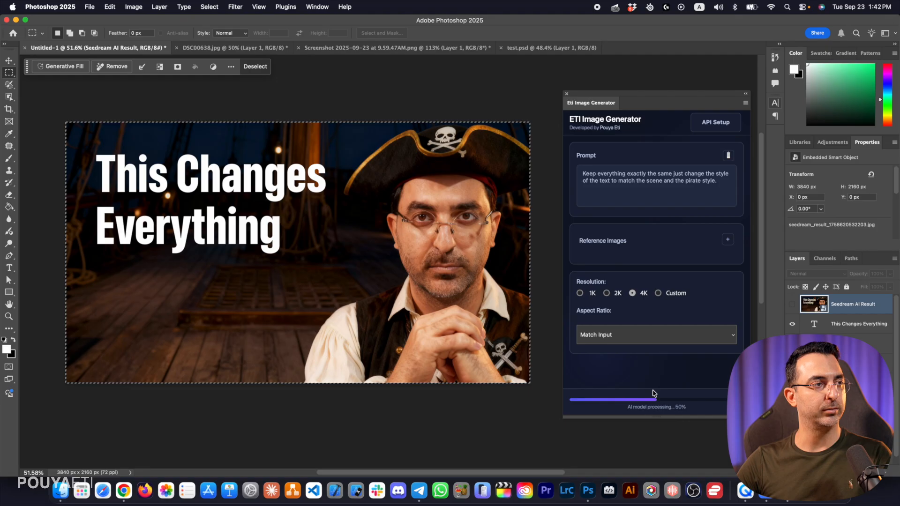
left_click(792, 305)
left_click(792, 305)
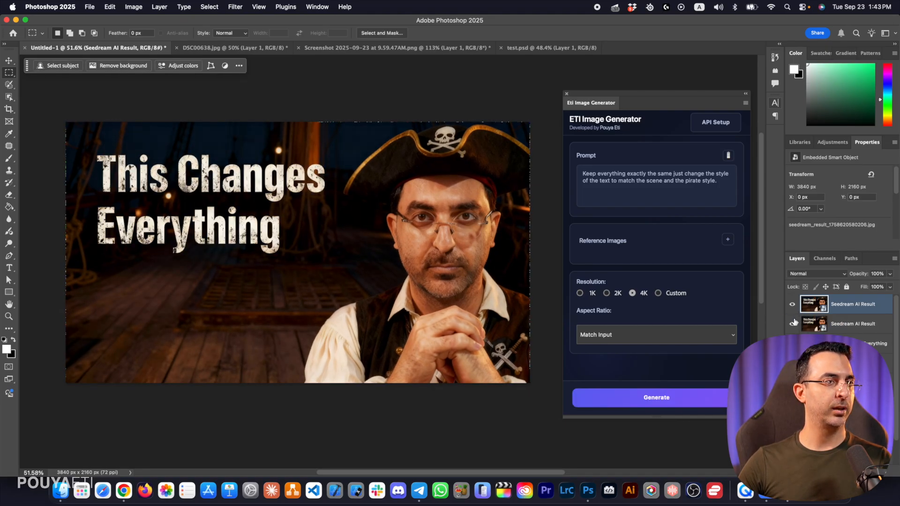
Hide the generated results, add "and the font" after "text" in the prompt, and generate another title version of the whole canvas
left_click(793, 307)
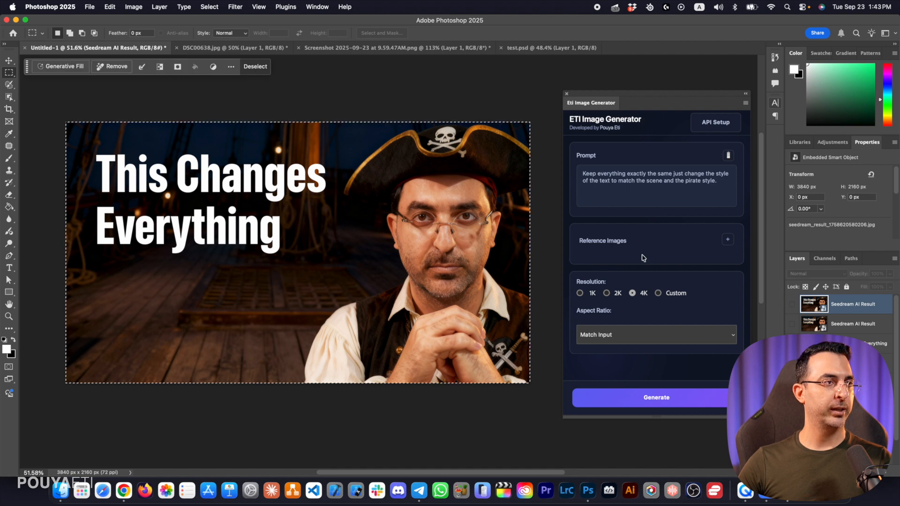
left_click(698, 195)
left_click(639, 185)
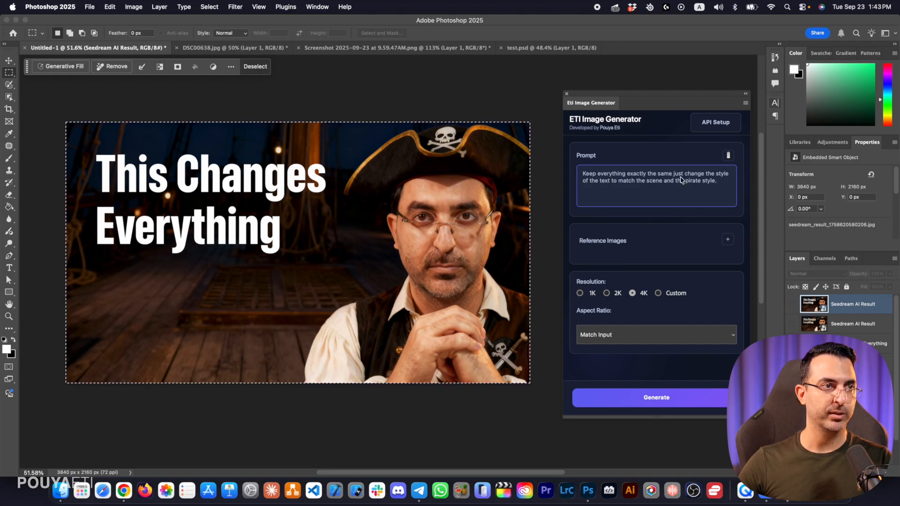
triple_click(612, 184)
left_click(614, 184)
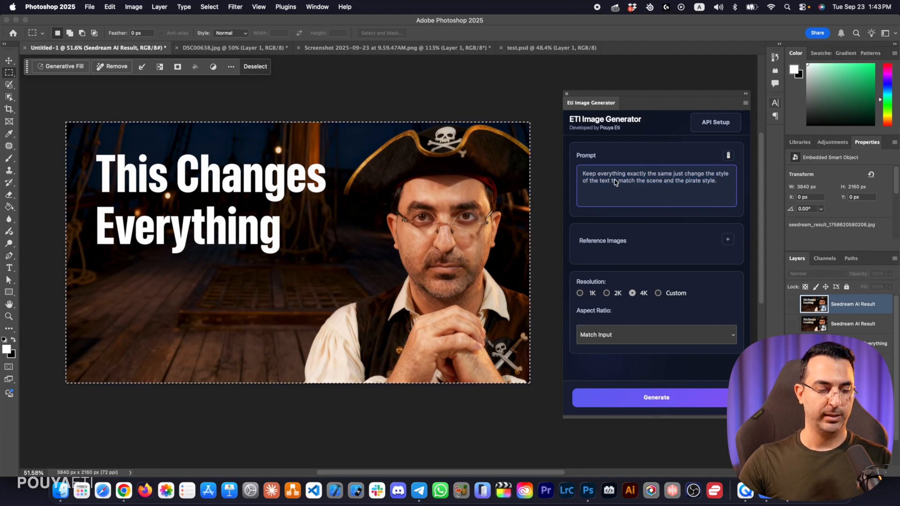
type("and the font")
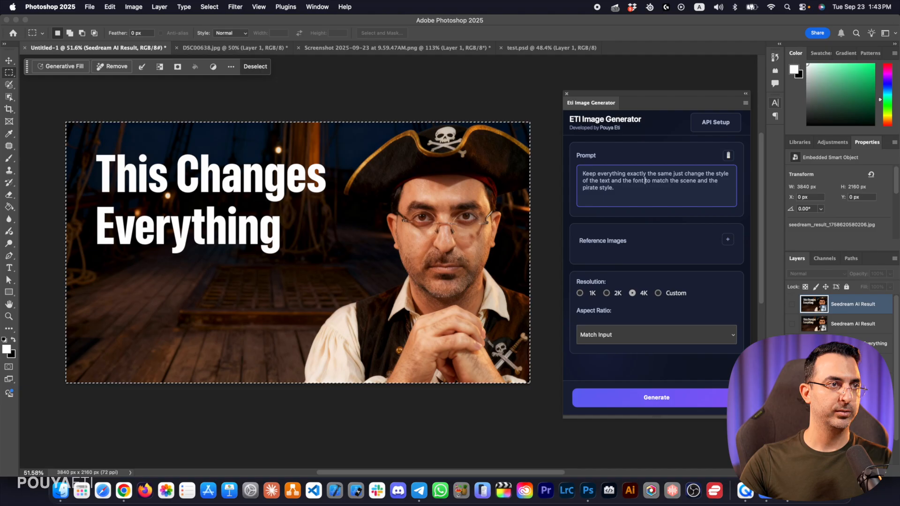
left_click(668, 399)
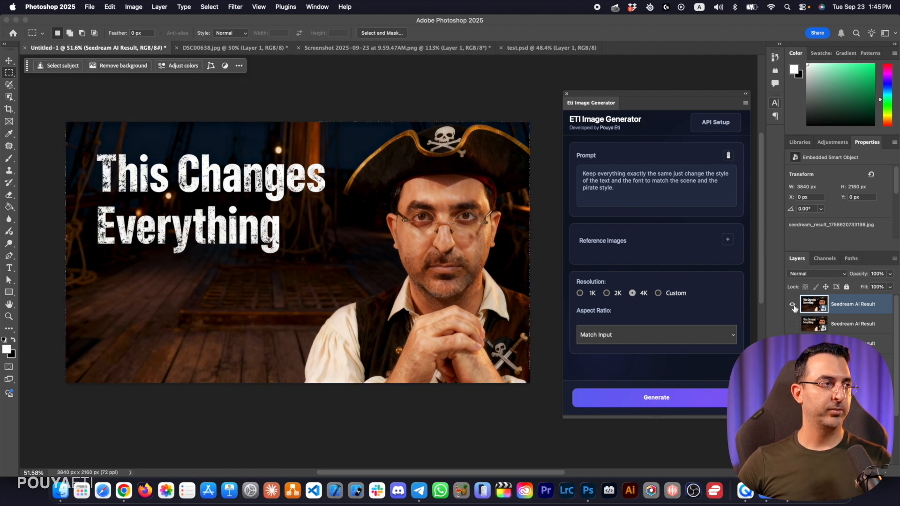
Compare the generated title versions and delete the two newer result layers, keeping the first one
left_click(793, 305)
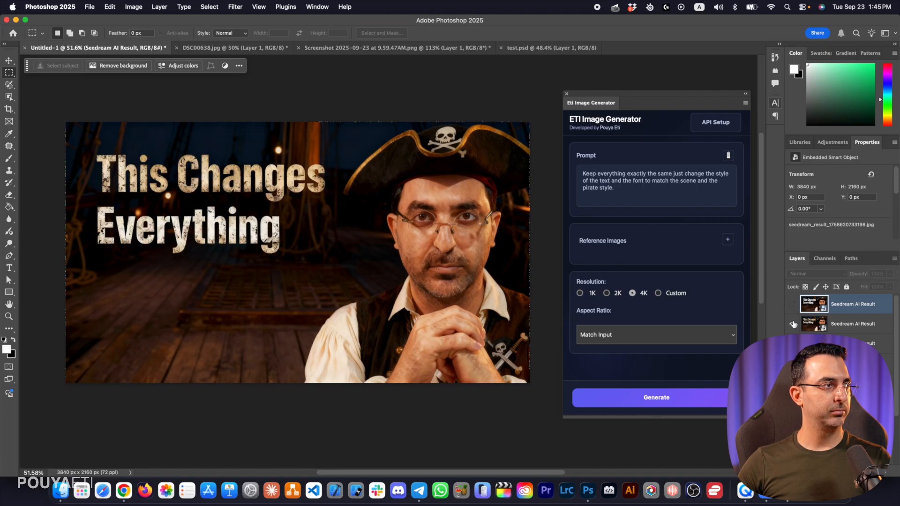
left_click(792, 344)
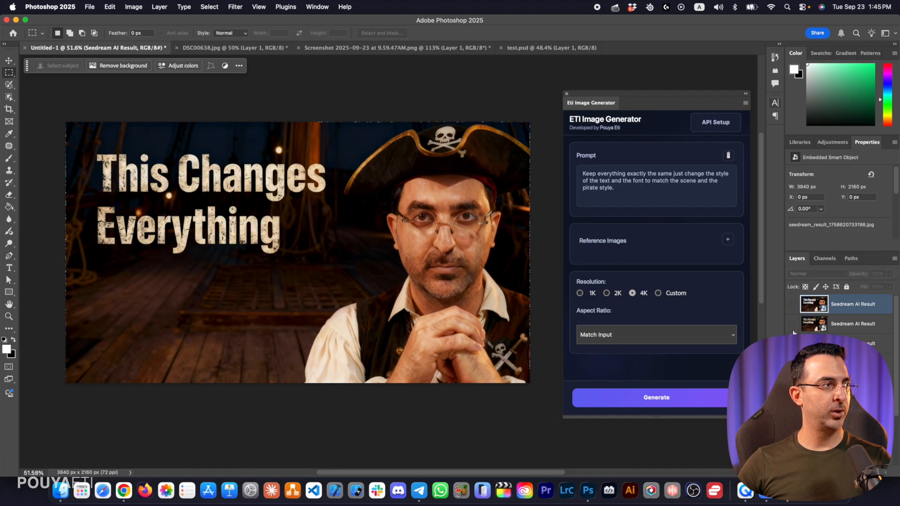
left_click(885, 347, "shift")
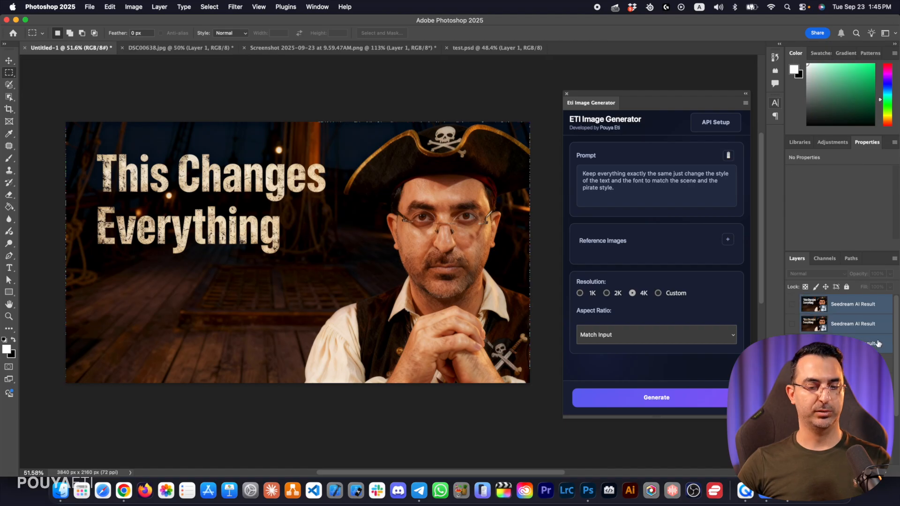
key("Delete")
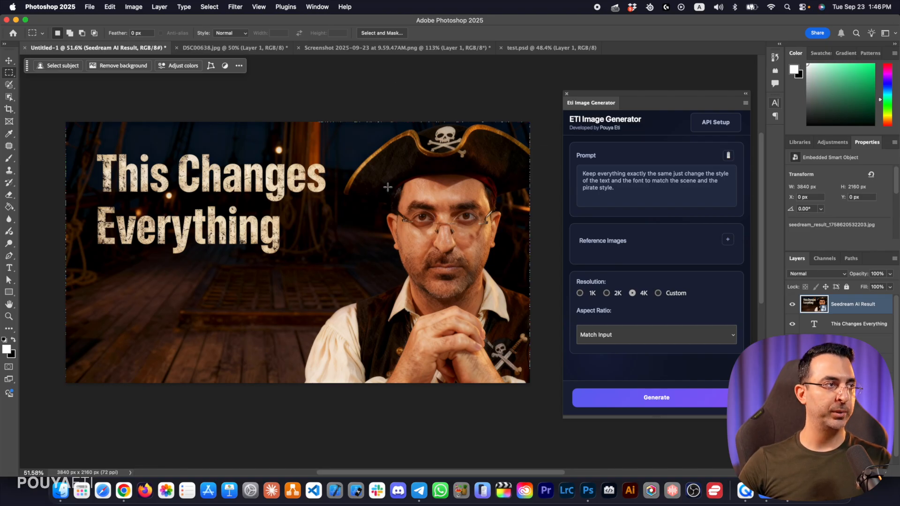
Select a rectangular area about 1078 × 1438 px over the pirate's shoulder and half of his face
left_click_drag(297, 180, 362, 253)
left_click(310, 190)
mouse_move(297, 176)
left_mouse_down()
mouse_move(318, 217)
mouse_move(386, 300)
mouse_move(402, 305)
mouse_move(428, 352)
left_mouse_up()
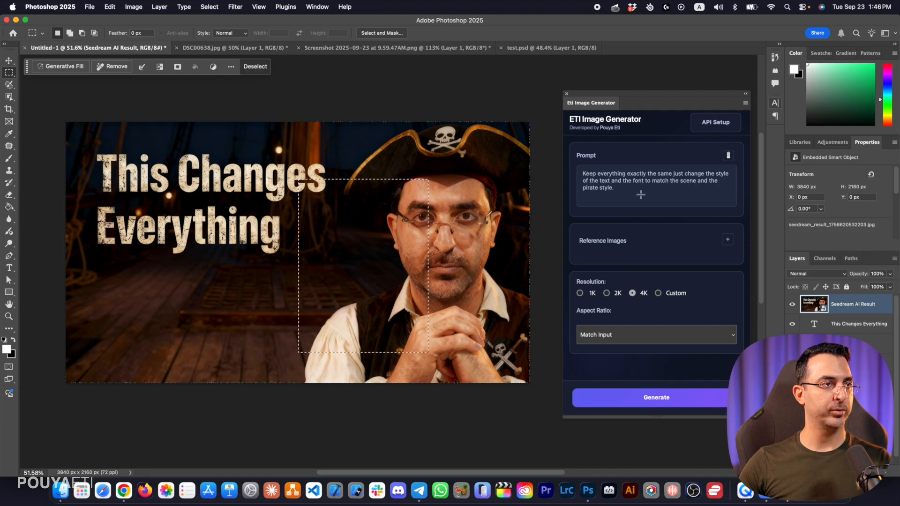
Replace the prompt with "Keep everything exactly the same add a pirate parrot on the shoulder" and generate within the selected area
triple_click(638, 192)
type("Keep everything exactly the same add a pirate parrot on the shoulder")
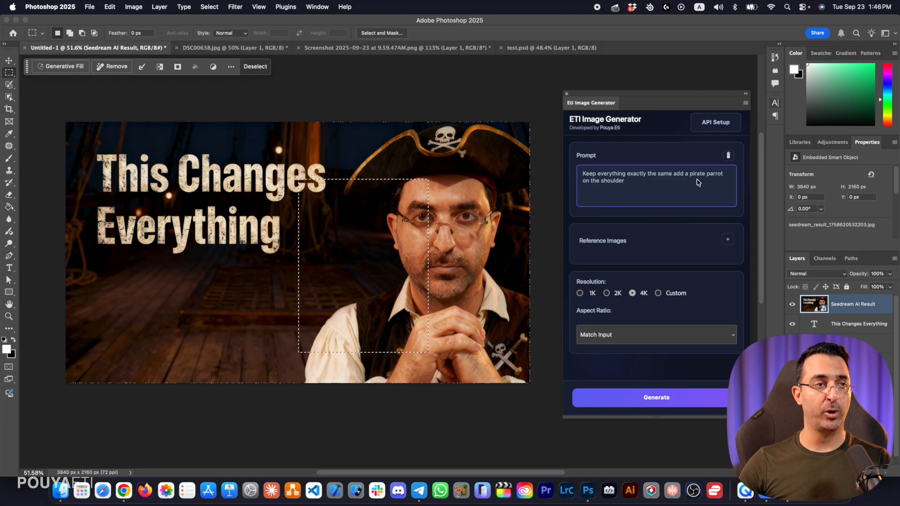
left_click(656, 402)
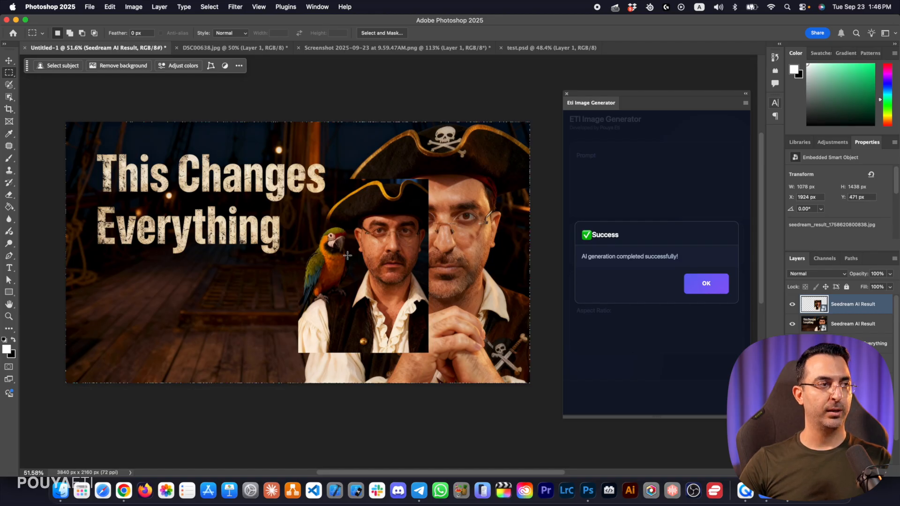
left_click(706, 284)
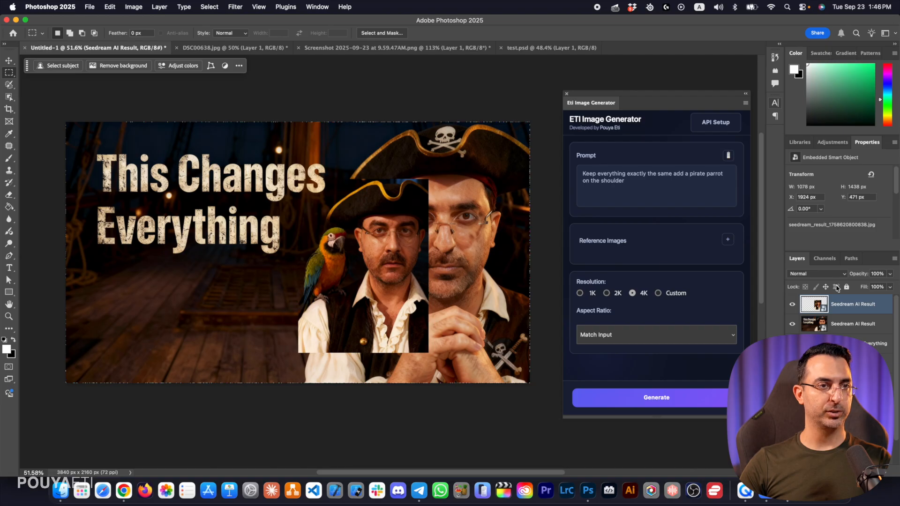
Delete the mismatched parrot result and generate again from a larger selection of about 1918 × 1998 px around the pirate
key("Delete")
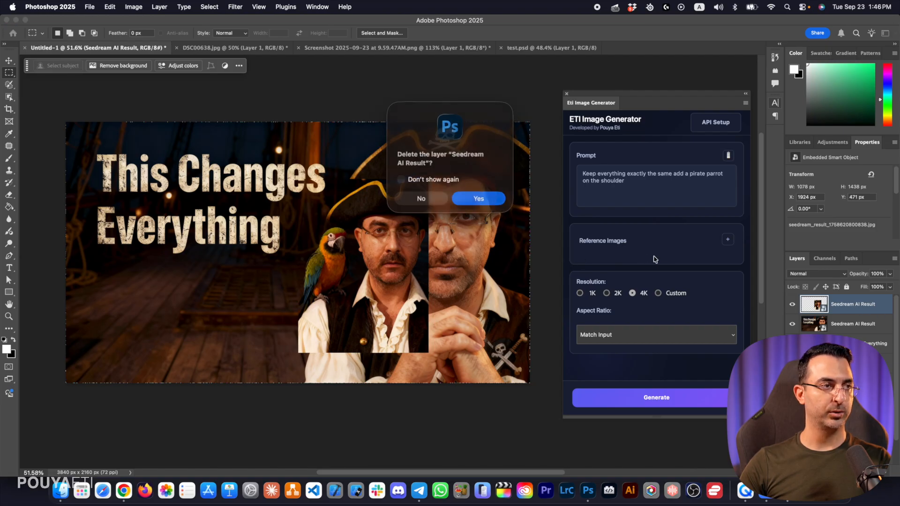
left_click(477, 198)
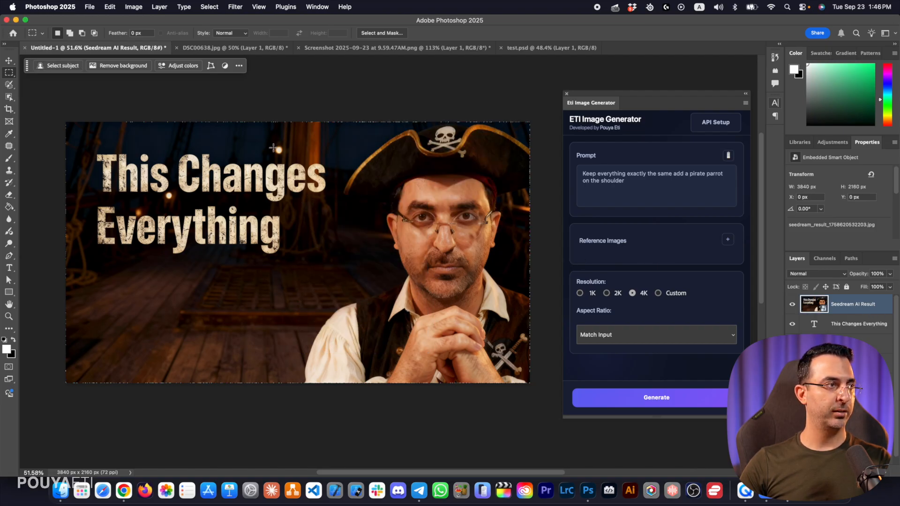
left_click_drag(275, 140, 507, 381)
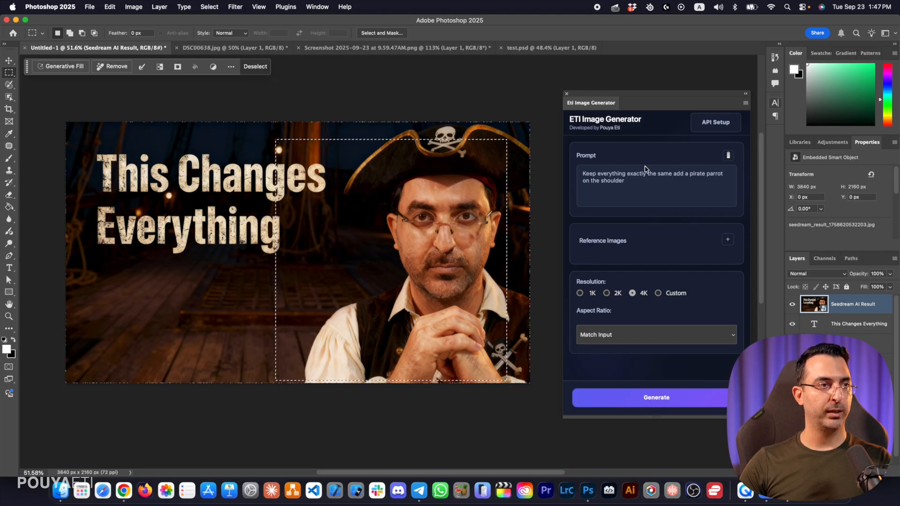
left_click(642, 398)
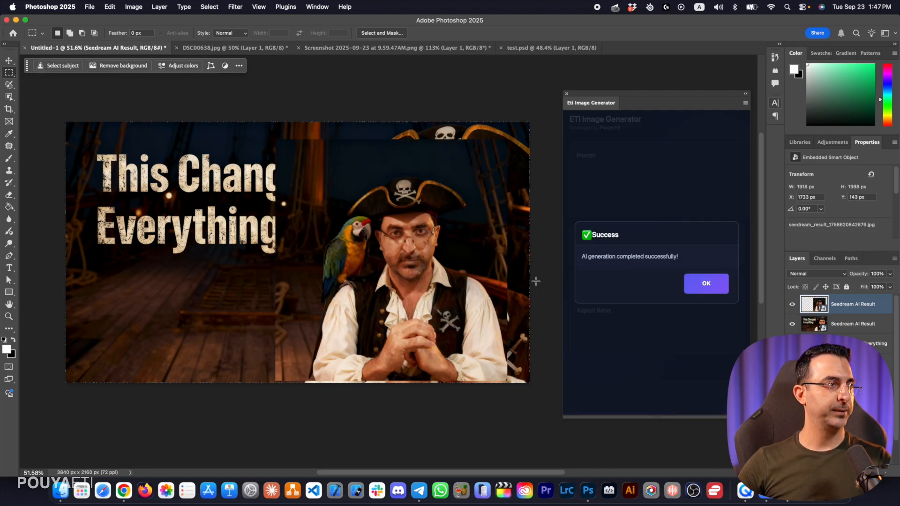
Dismiss the generation message and delete the second parrot result layer
left_click(710, 284)
left_click(882, 308)
left_click_drag(881, 308, 885, 471)
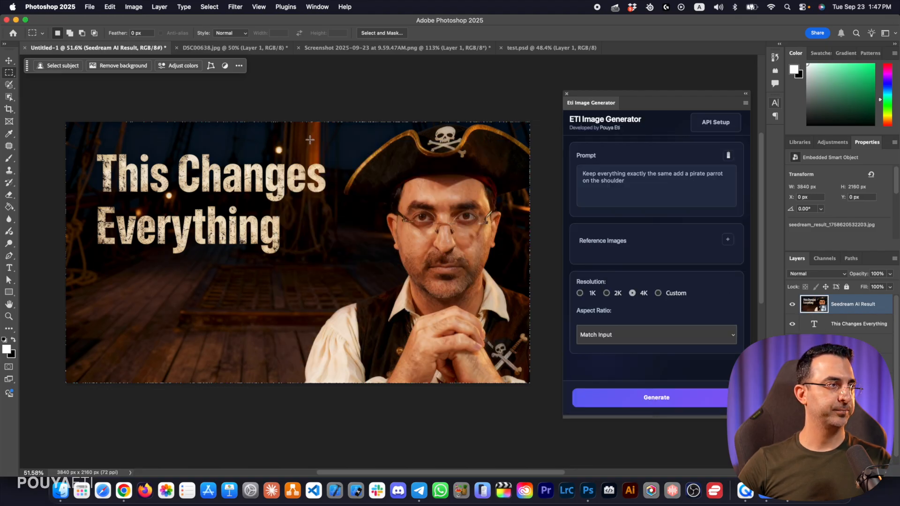
Select a full-height area about 2233 × 2160 px containing the whole pirate and generate the shoulder parrot again with the same prompt
left_click_drag(279, 117, 539, 411)
left_click_drag(261, 116, 368, 447, "shift")
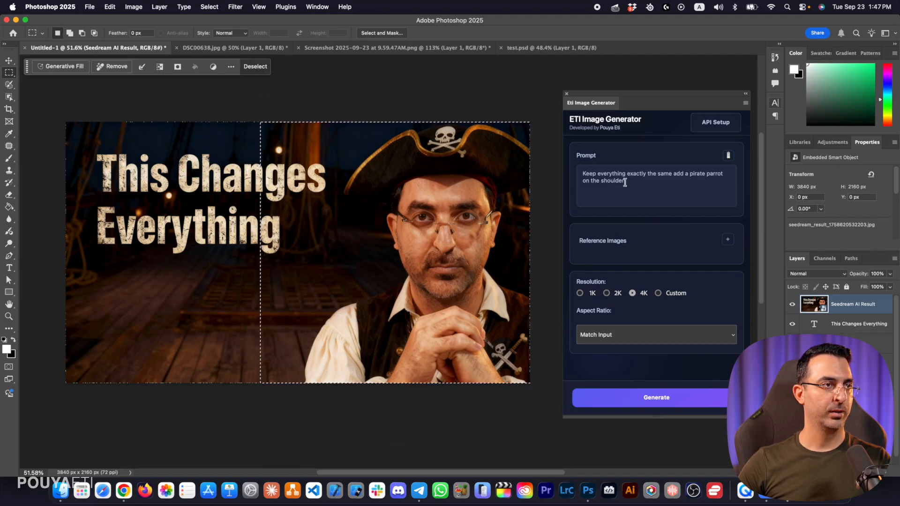
left_click(624, 183)
left_click(689, 397)
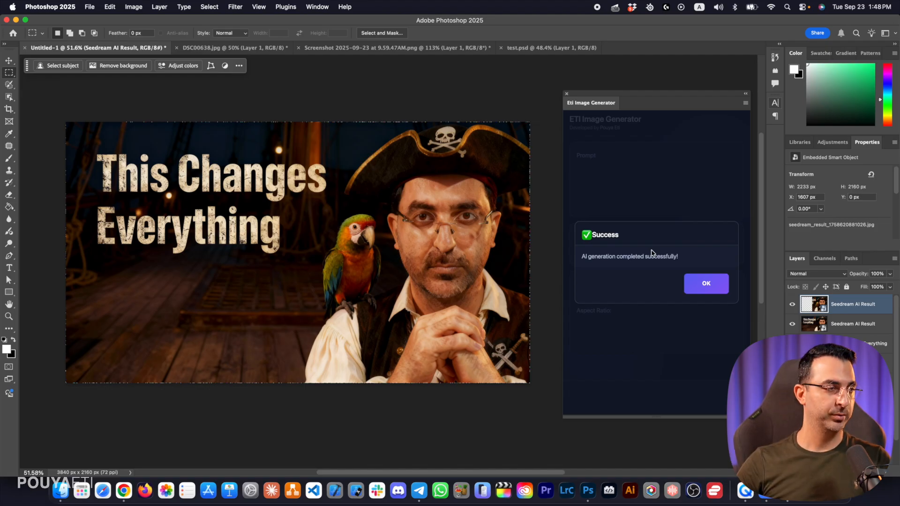
left_click(706, 284)
Compare the parrot result with the image beneath it and examine the parrot on the shoulder up close
left_click(793, 305)
left_click(792, 306)
left_click(792, 306)
left_click(793, 306)
left_click(793, 305)
left_click(792, 305)
left_click(792, 306)
left_click(793, 306)
left_click(792, 306)
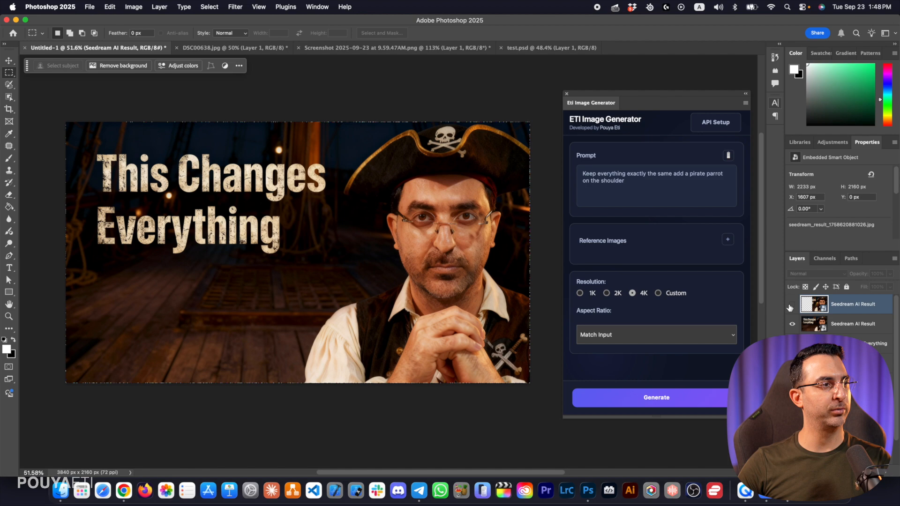
left_click(793, 305)
key("z")
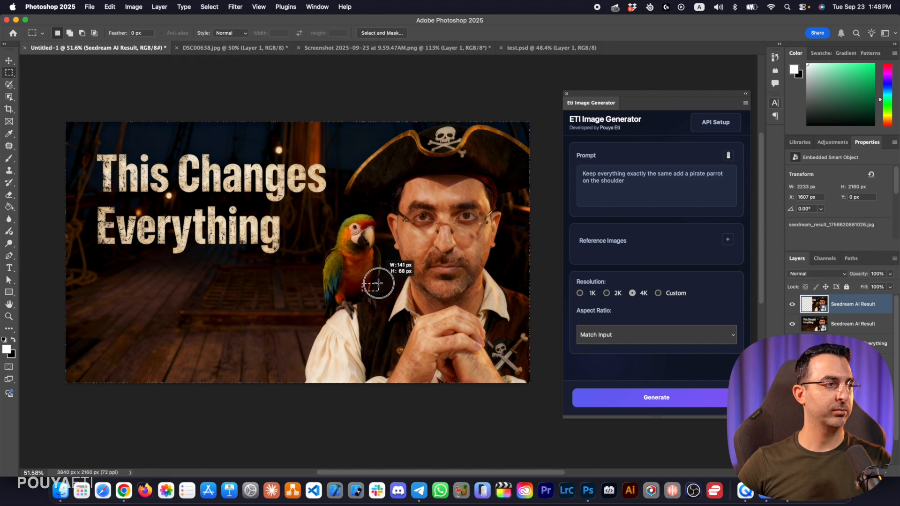
left_click_drag(365, 286, 373, 317)
left_click_drag(398, 265, 474, 222)
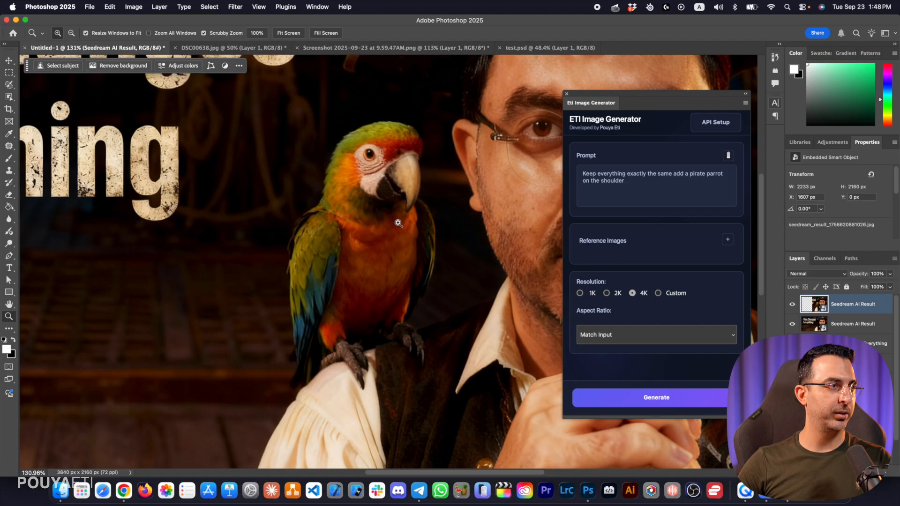
left_click(297, 181)
key("b")
left_click_drag(394, 202, 400, 180)
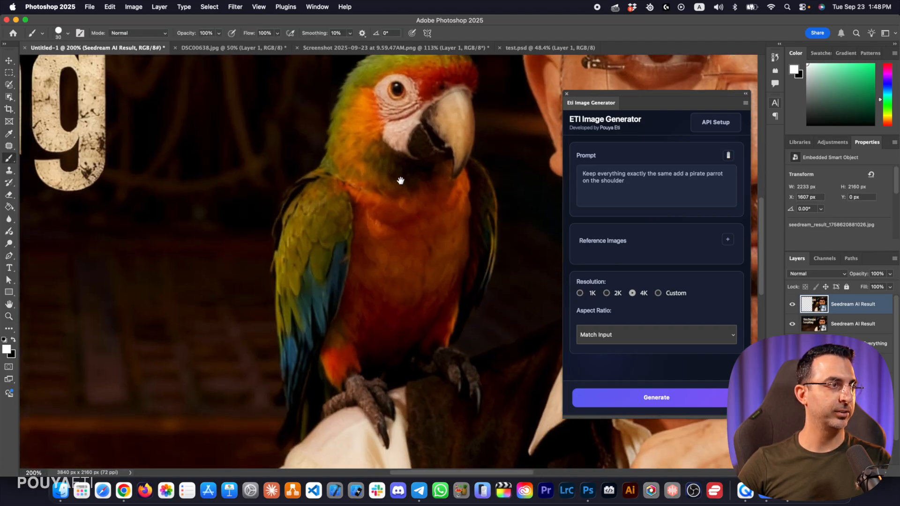
left_click(438, 205)
key("Return")
key("super+space")
left_click_drag(470, 235, 456, 236)
key("super+z")
Select the parrot with the Object Selection tool using a region about 640 × 964 px and mask its layer to that selection
key("w")
scroll(455, 230, "down", 3)
left_click_drag(247, 95, 448, 398)
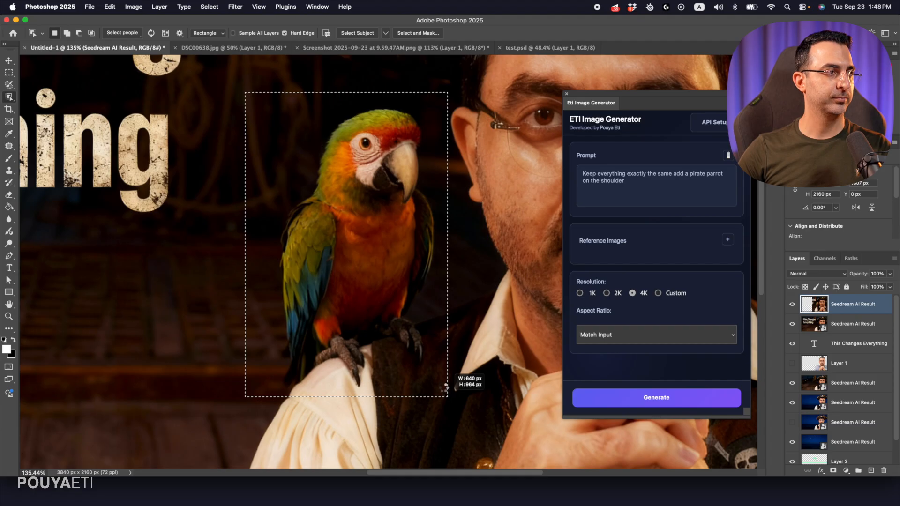
left_click_drag(448, 398, 447, 398)
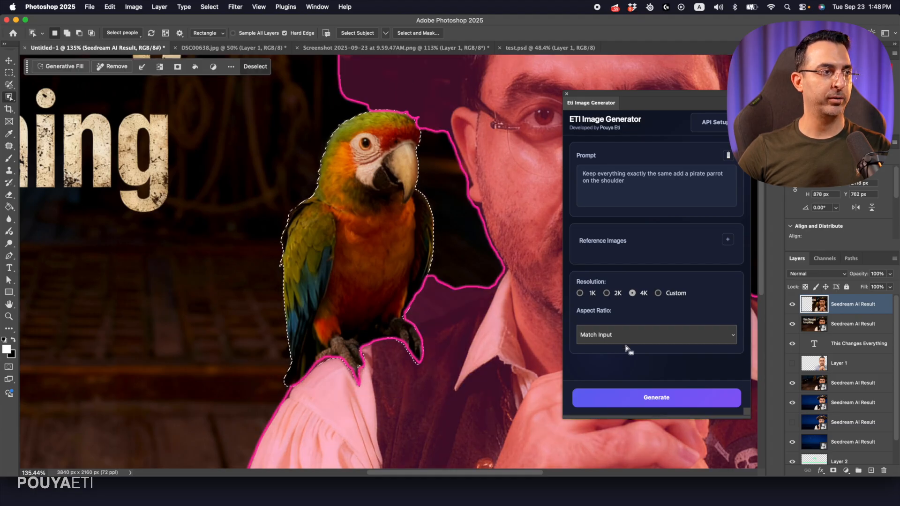
left_click(833, 470)
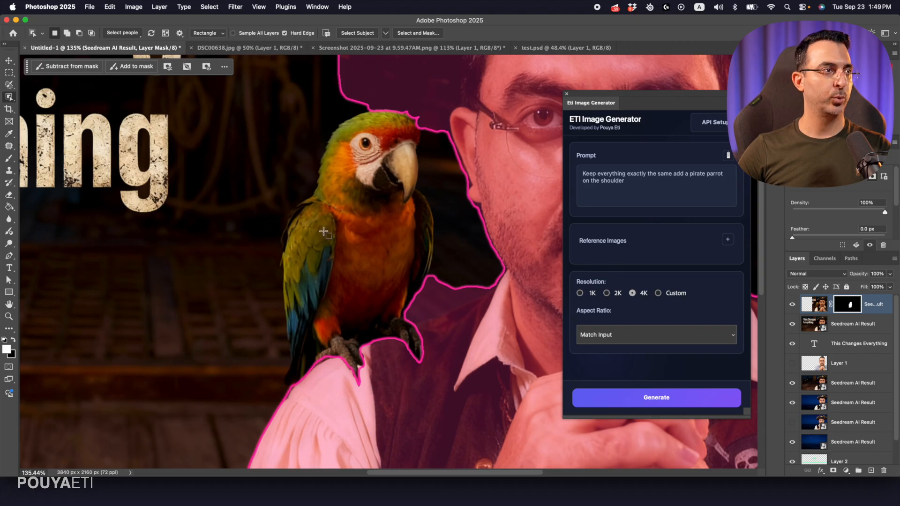
Paint white on the parrot layer's mask around the claws with a 100 px brush to bring back the surrounding shoulder area
left_click(8, 63)
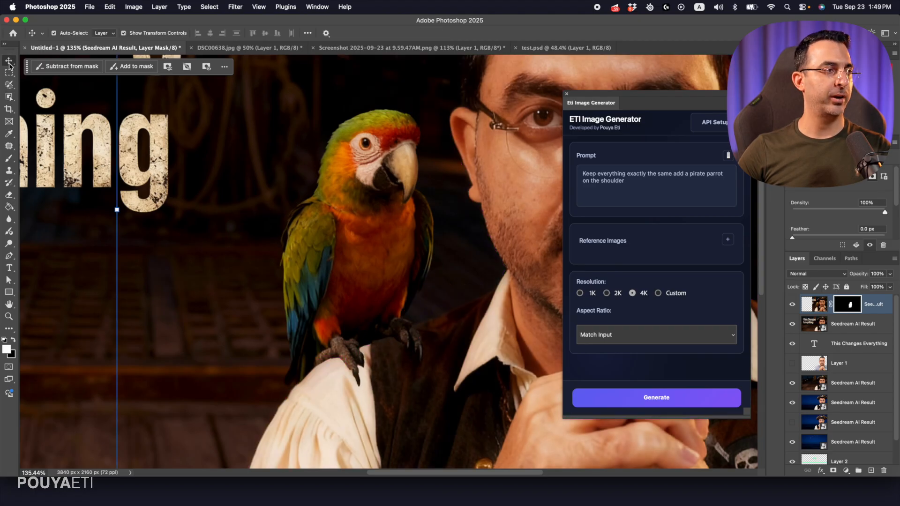
key("z")
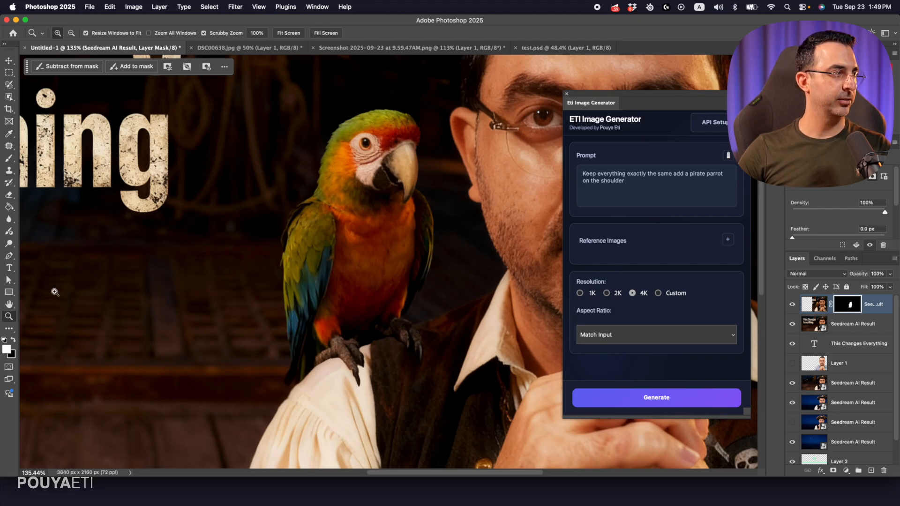
key("b")
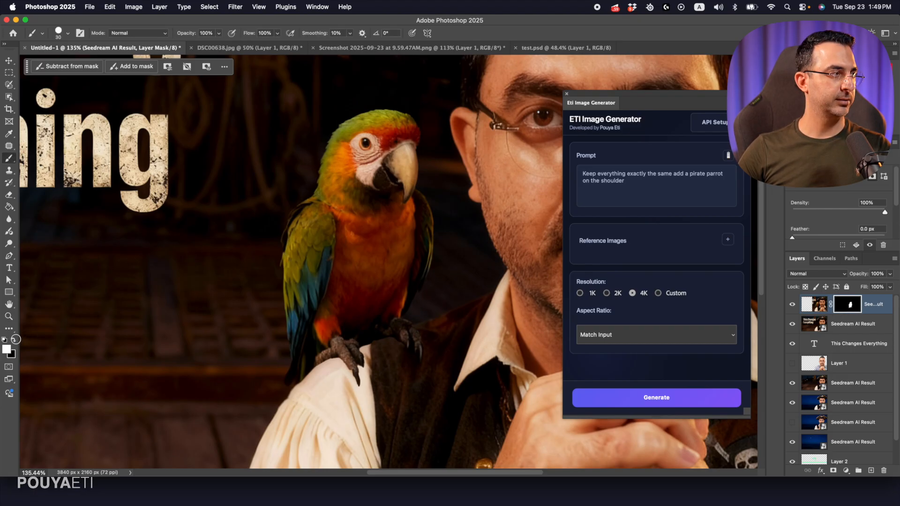
left_click(13, 341)
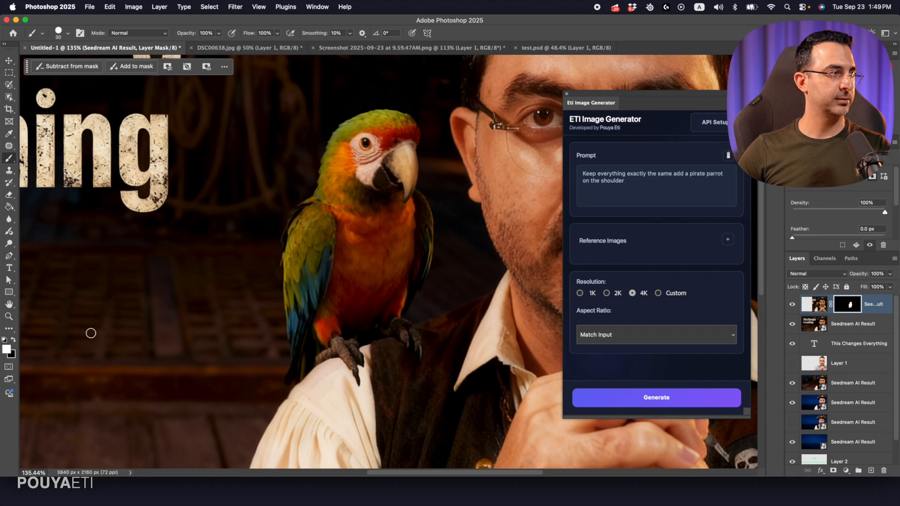
right_click(410, 341)
left_click(462, 447)
left_click(526, 38)
key("bracketright")
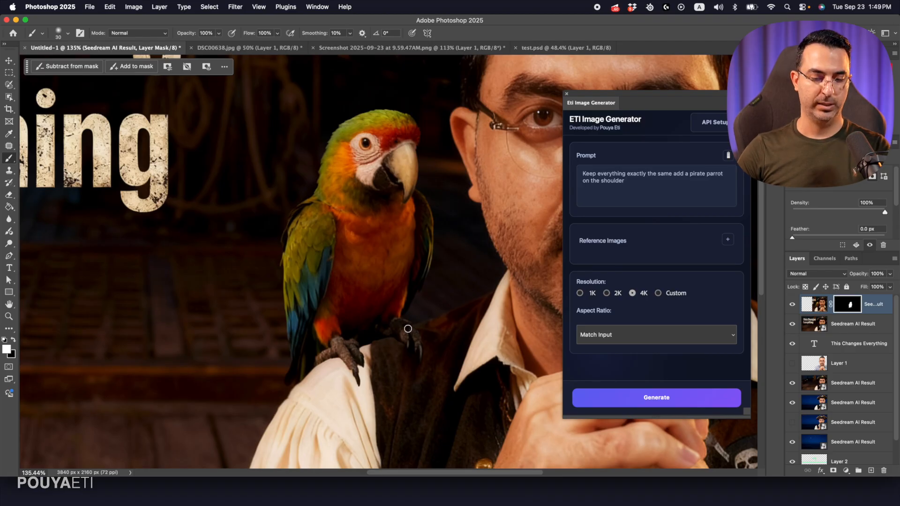
key("bracketright")
key("bracketright")
key("bracketright")
key("bracketright")
mouse_move(363, 350)
left_mouse_down()
mouse_move(401, 344)
mouse_move(341, 357)
mouse_move(336, 367)
mouse_move(358, 386)
mouse_move(363, 366)
mouse_move(395, 349)
left_mouse_up()
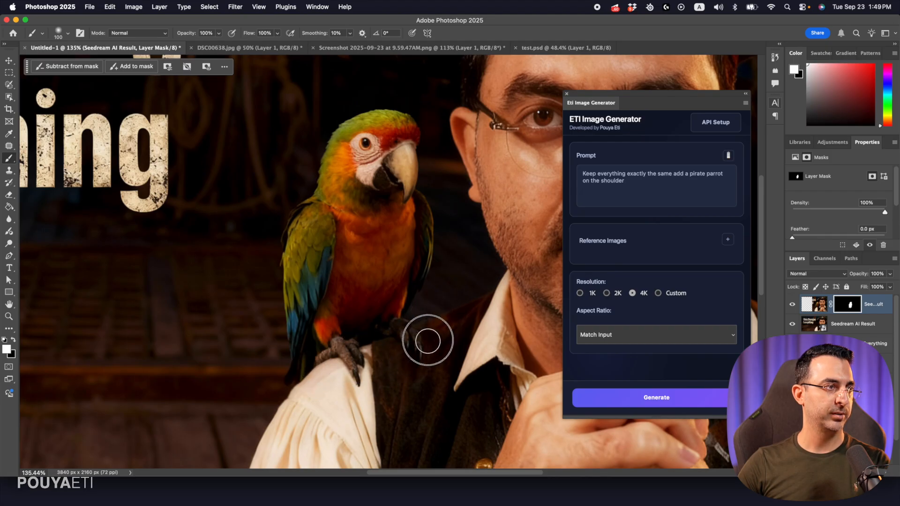
left_click_drag(450, 318, 411, 355)
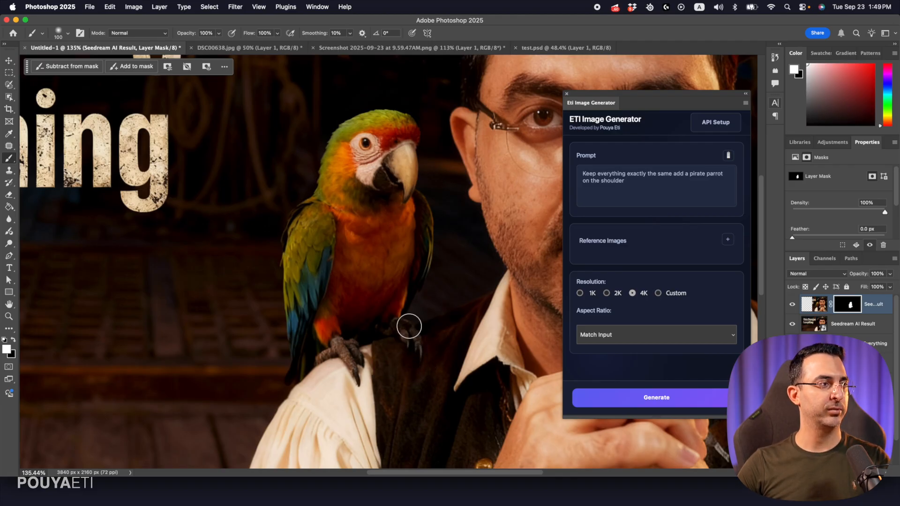
Compare the full image with and without the masked parrot layer, leaving the parrot shown
key("z")
left_click(793, 306)
left_click(793, 307)
left_click(793, 306)
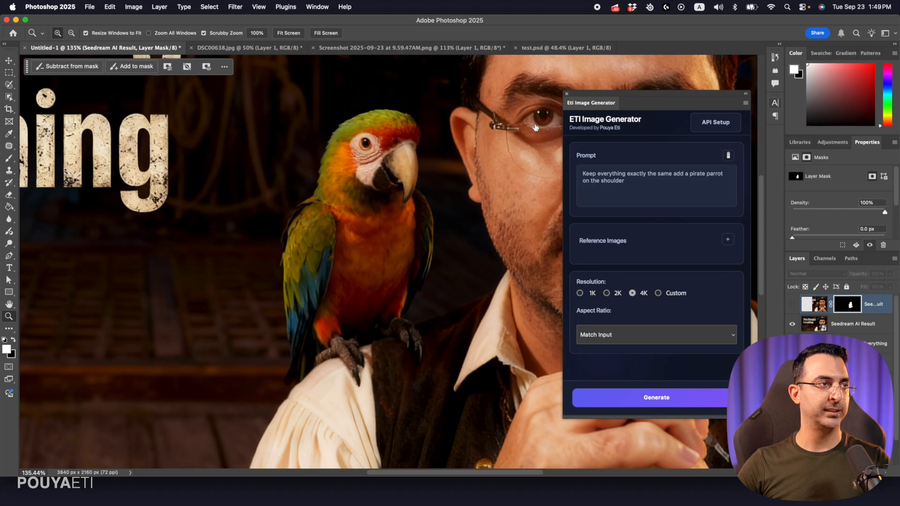
left_click_drag(491, 154, 447, 162)
left_click_drag(383, 236, 376, 257)
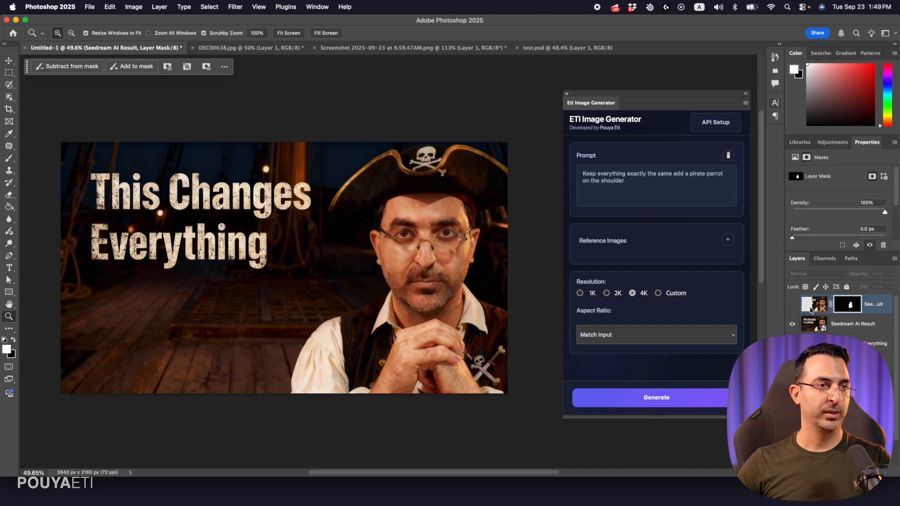
left_click(792, 305)
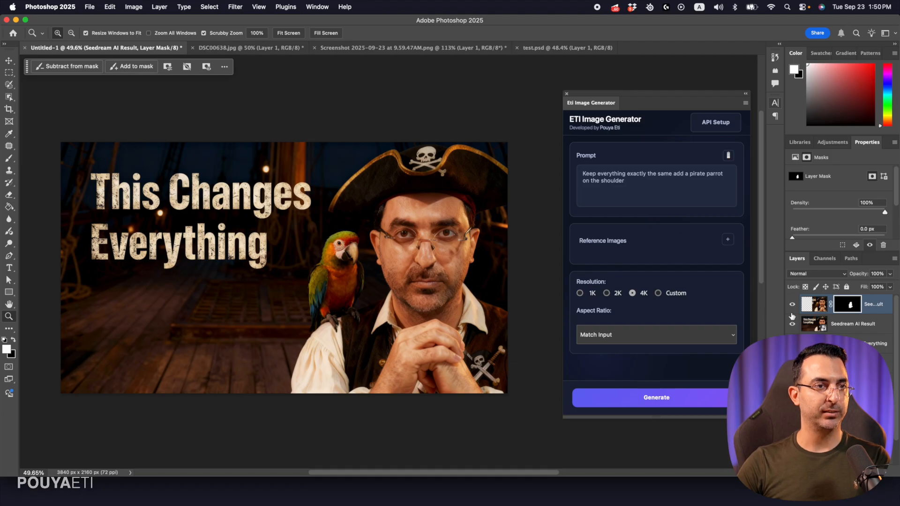
Compare the weathered title result with the plain title beneath it and recheck the parrot layer, leaving both layers shown
left_click(793, 329)
left_click(793, 329)
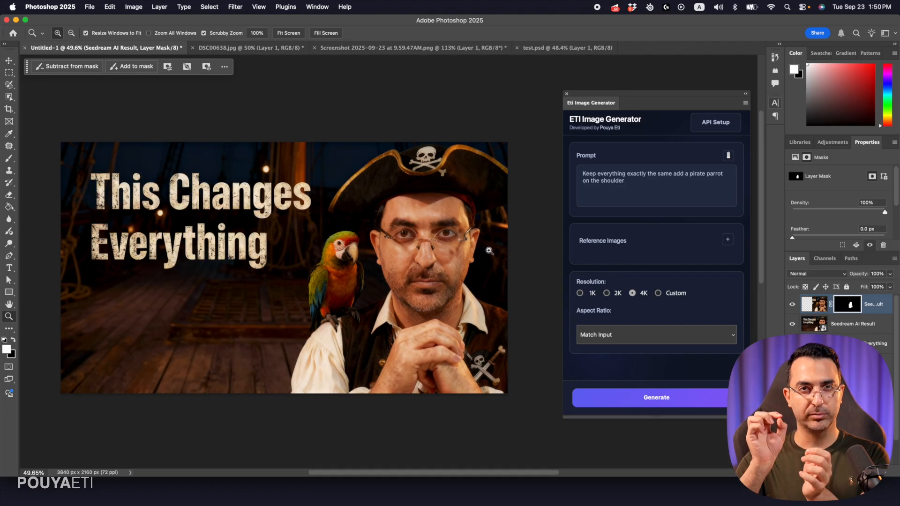
left_click(793, 325)
left_click(793, 325)
left_click(793, 324)
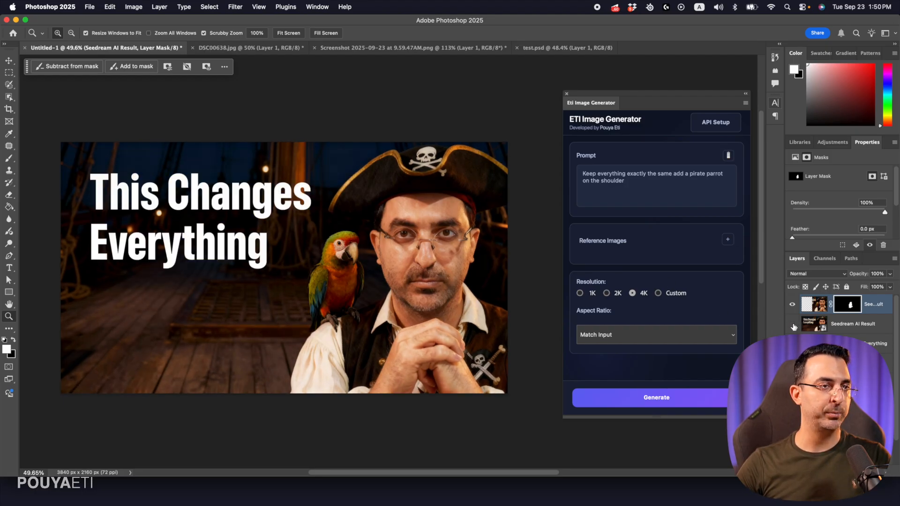
left_click(792, 325)
left_click(793, 305)
left_click(792, 305)
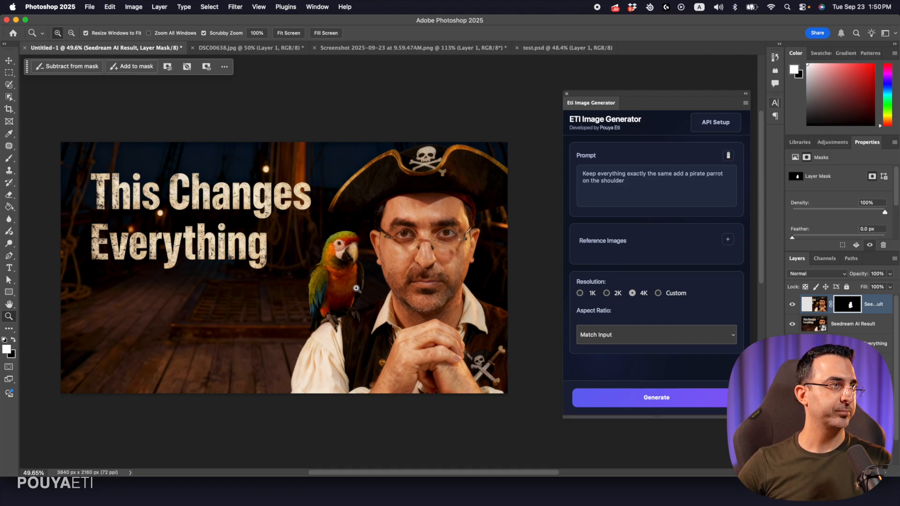
Generate over the whole canvas with the prompt "Keep everything exactly the same just add an old big treasure box closed on the ground."
key("m")
key("super+a")
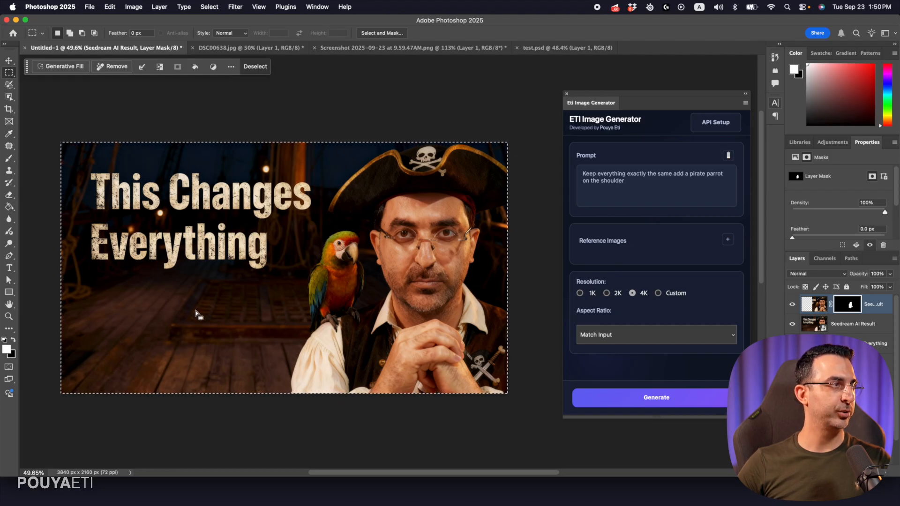
left_click(636, 188)
key("super+a")
type("Keep everything exactly the same just add an old big treasure box closed on the ground.")
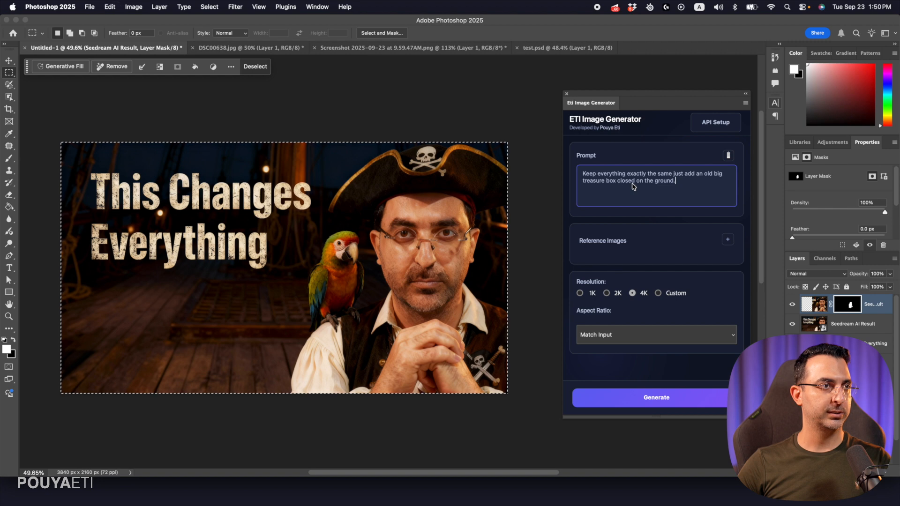
left_click(658, 396)
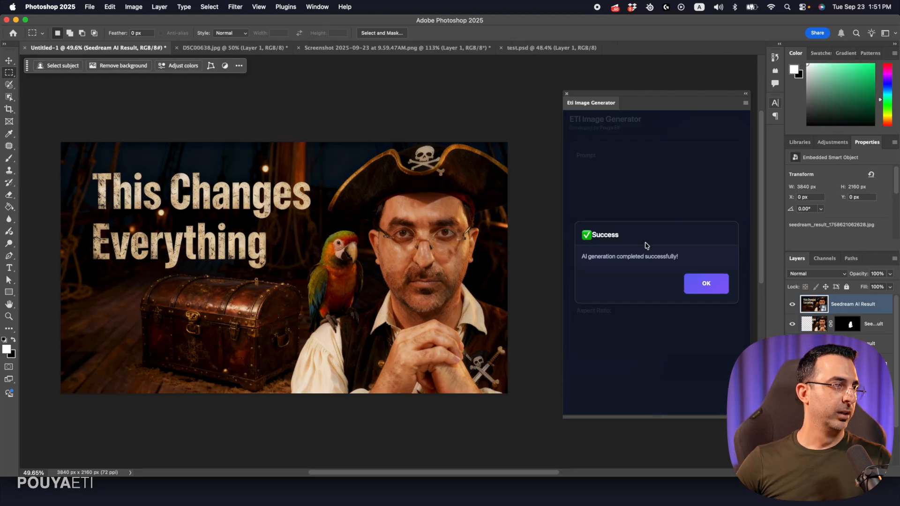
left_click(703, 285)
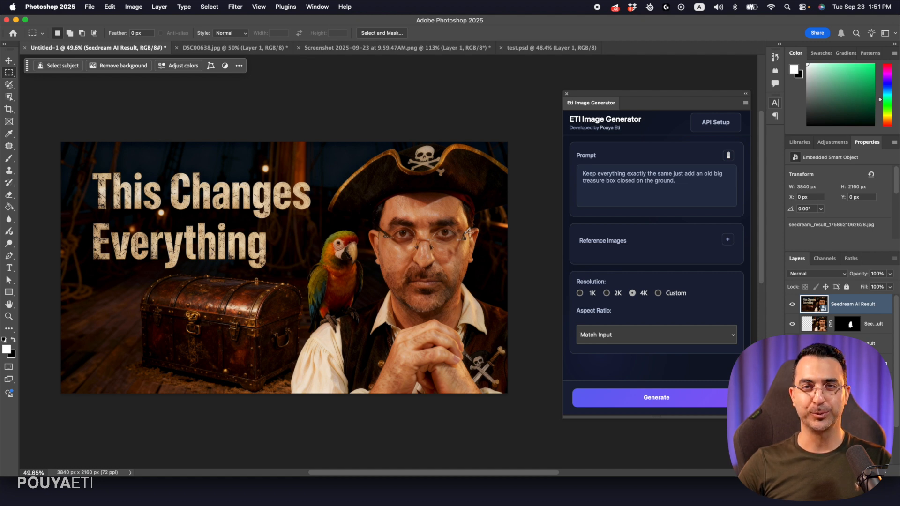
Generate over the whole canvas with the prompt "Keep everything exactly the same just remove the glasses and add an eye patch on the right eye."
left_click(669, 188)
key("super+a")
left_click(307, 158)
key("super+a")
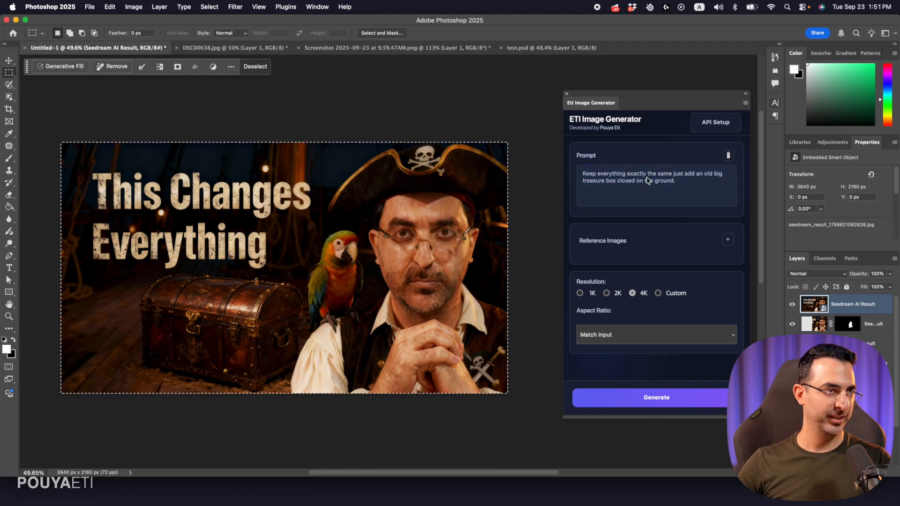
left_click(649, 180)
key("super+a")
type("Keep everything exactly the same just remove the glasses and add an eye patch on the right eye.")
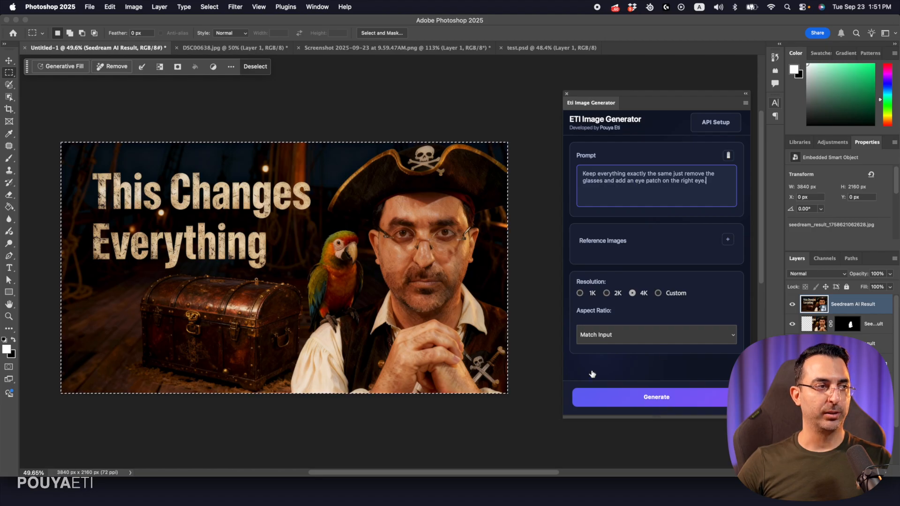
left_click(631, 400)
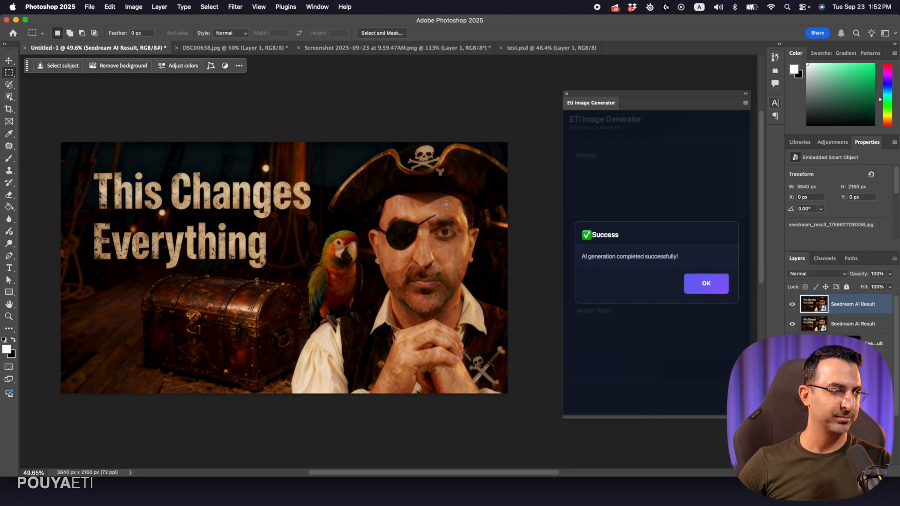
left_click(707, 284)
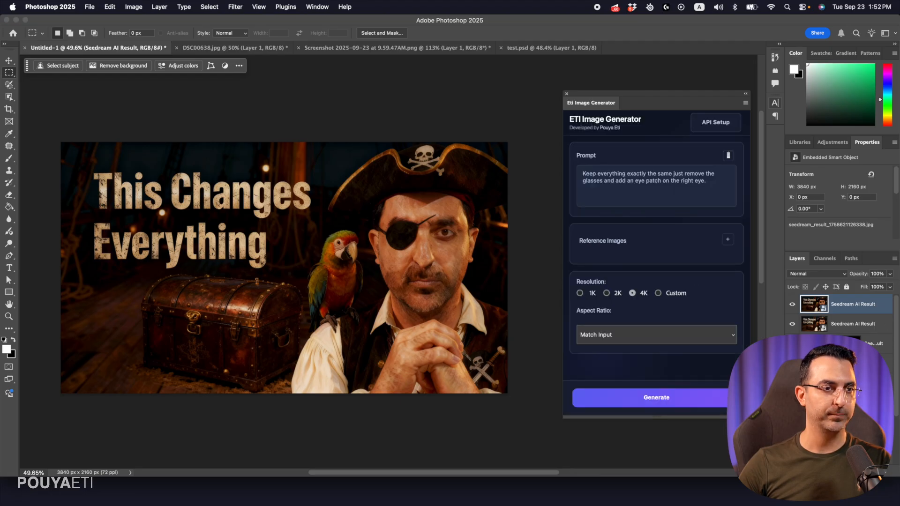
Delete the eye patch result layer and generate again from the whole canvas with the same prompt
key("Delete")
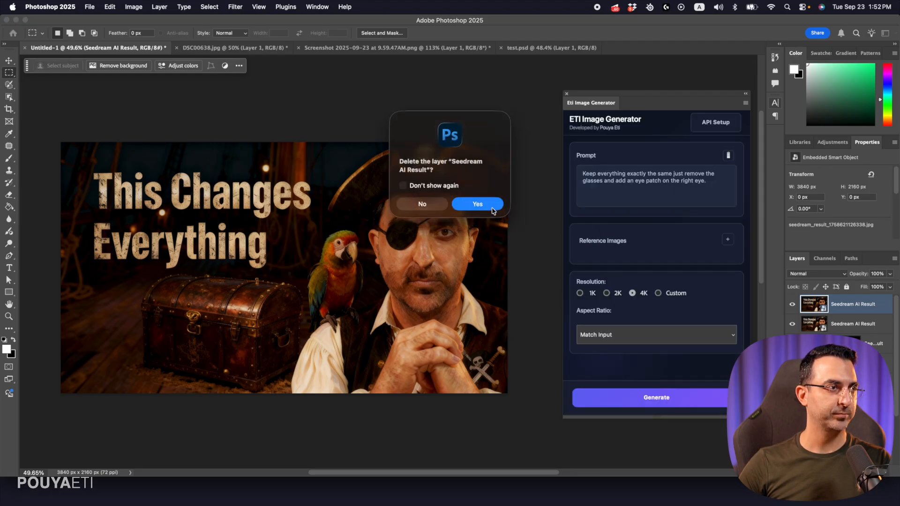
left_click(494, 207)
key("super+a")
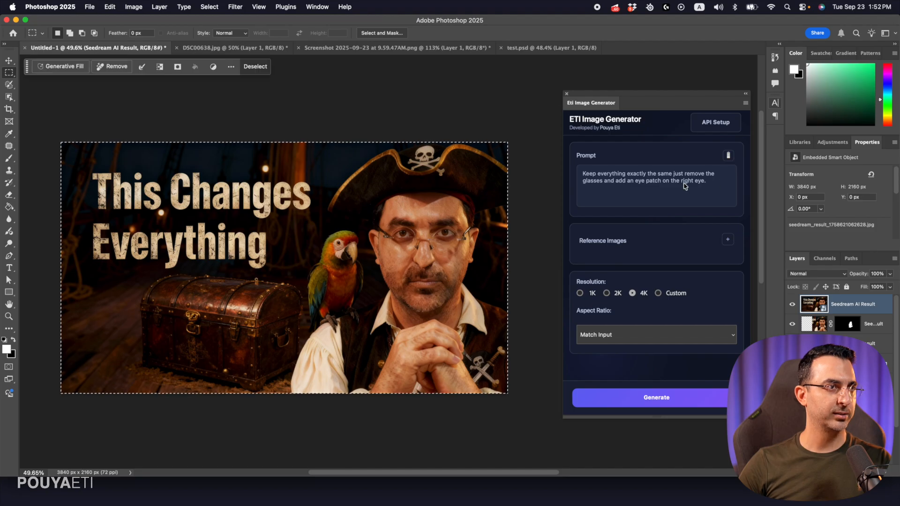
left_click(664, 398)
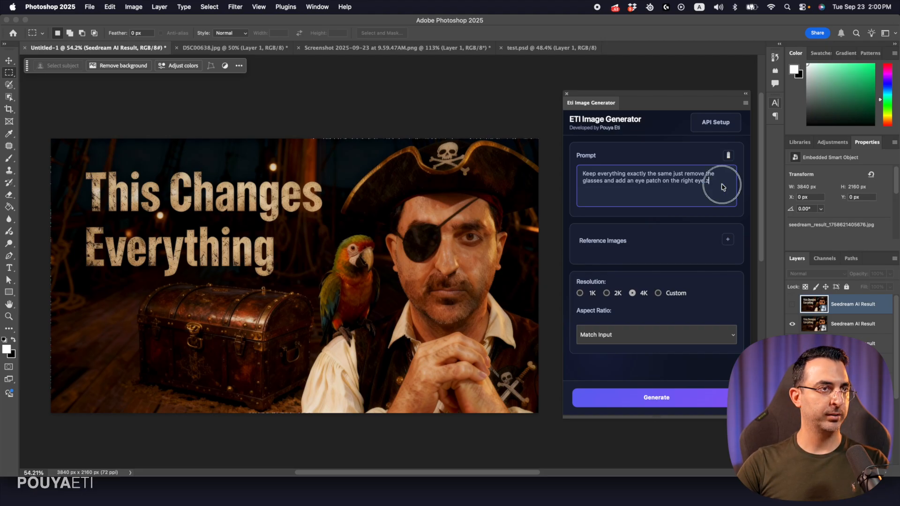
Examine the eye patch and the pirate's face up close, then view the full image
left_click_drag(722, 185, 504, 150)
left_click(476, 30)
key("z")
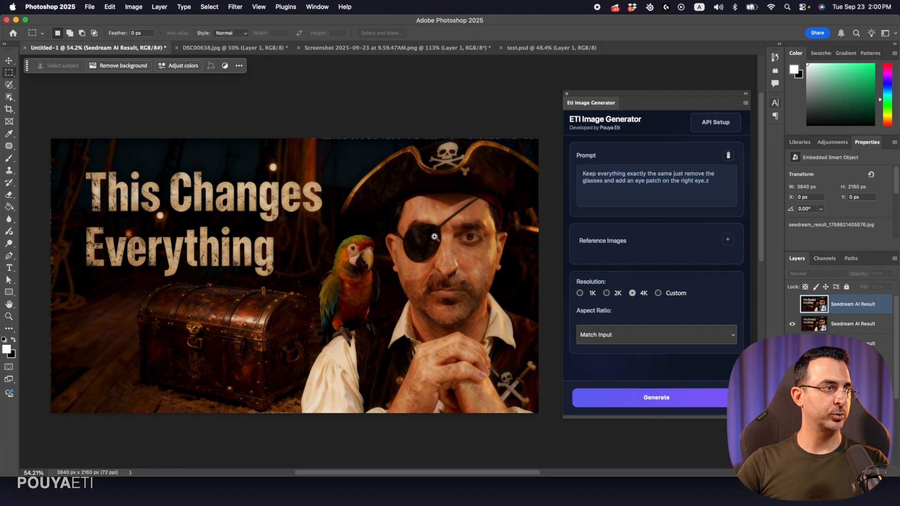
left_click_drag(436, 237, 409, 253)
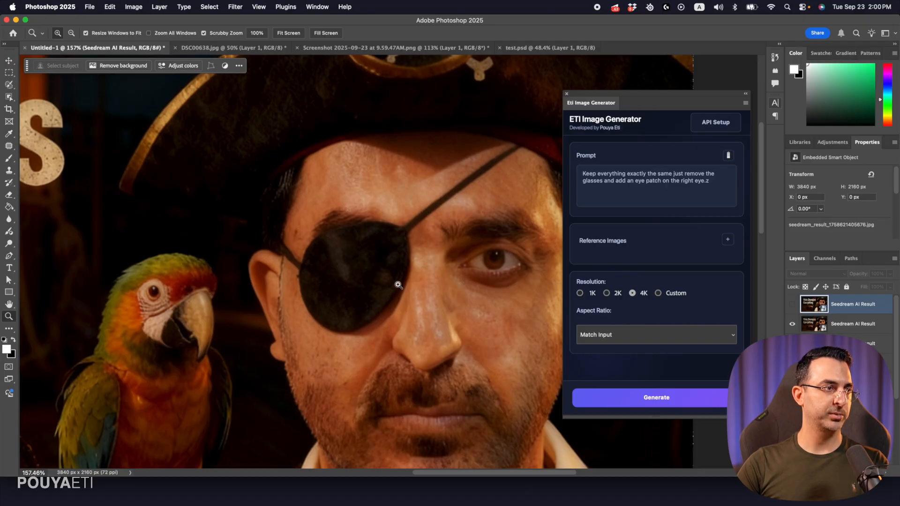
left_click_drag(390, 287, 394, 263)
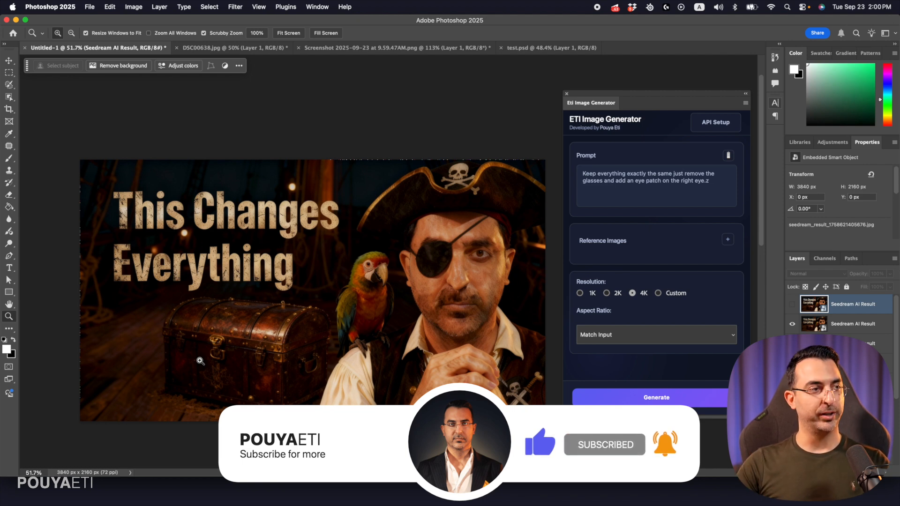
Generate over the whole canvas with the prompt "Keep everything exactly the same just just make the treasure box glowing like a treasure."
left_click(9, 73)
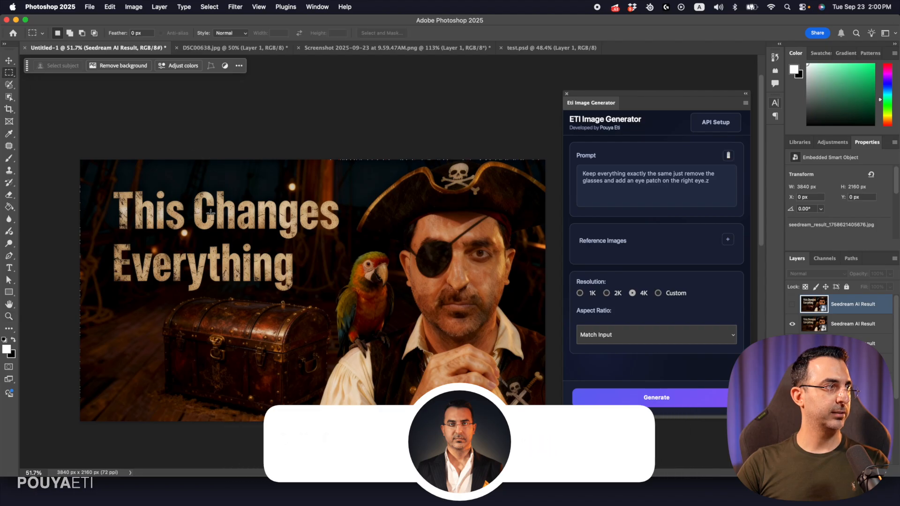
key("super+a")
left_click(637, 193)
key("super+a")
type("Keep everything exactly the same just just make the treasure box glowing like a treasure.")
left_click(662, 400)
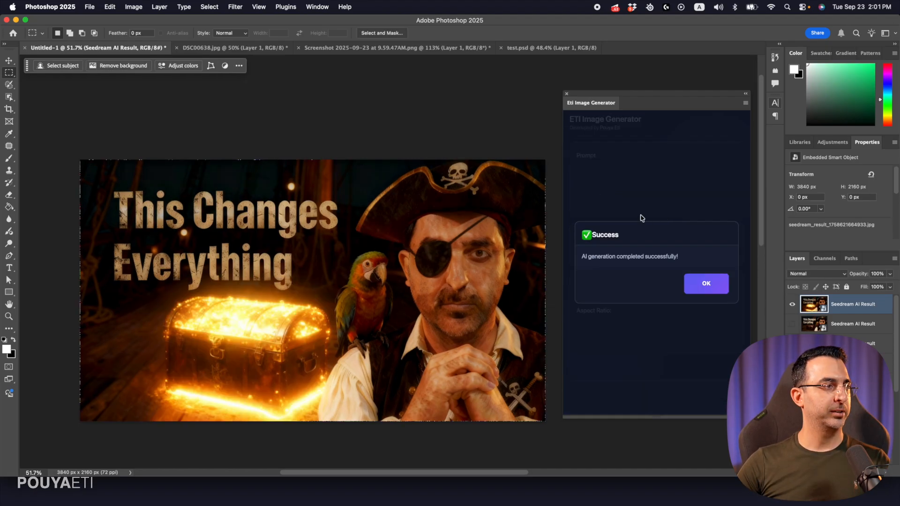
left_click(696, 287)
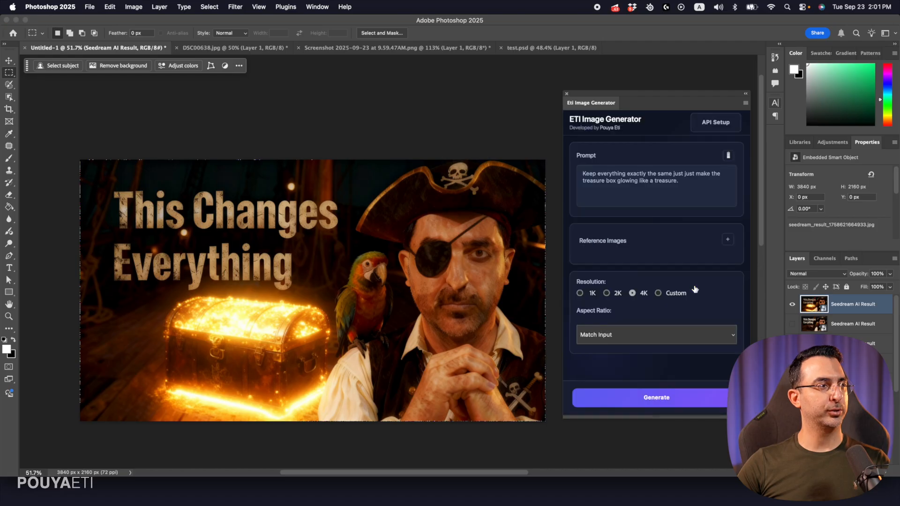
Hide the glowing treasure result, remove the duplicate "just" from the prompt and generate again from the whole canvas
left_click(791, 305)
key("super+a")
left_click(692, 176)
double_click(691, 174)
key("BackSpace")
key("BackSpace")
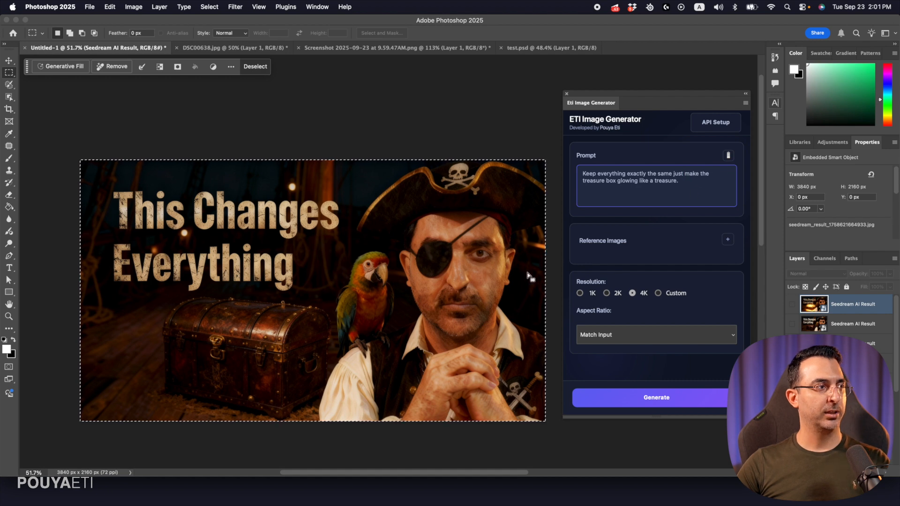
left_click(655, 390)
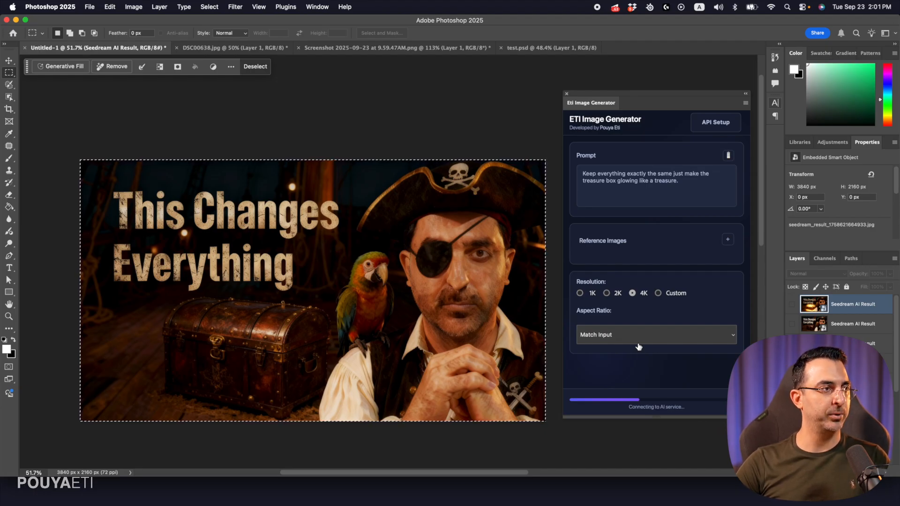
Compare the two glowing treasure box results by switching the visibility of their layers
left_click(707, 283)
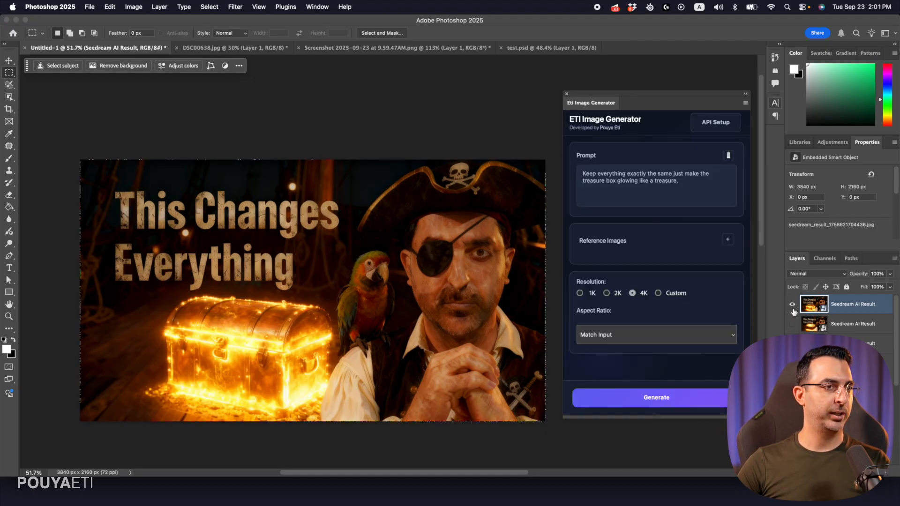
left_click(792, 304)
left_click(792, 324)
left_click(793, 306)
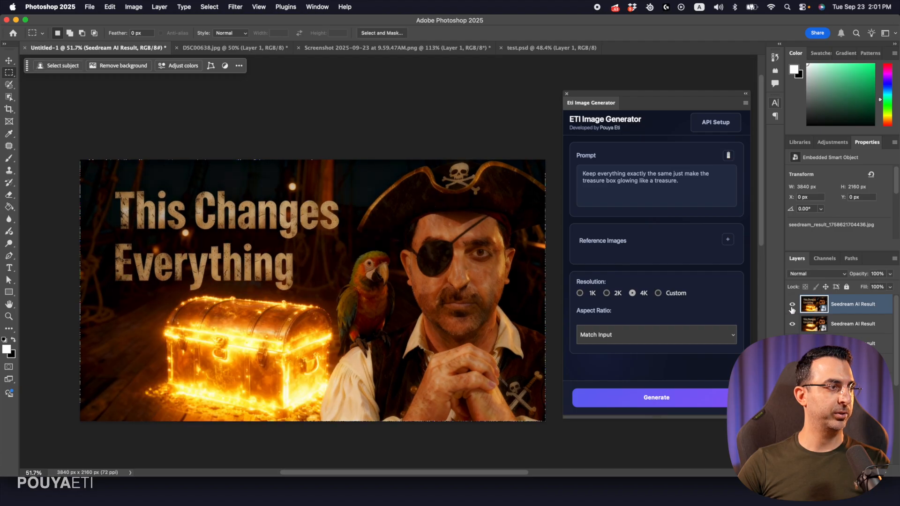
left_click(792, 305)
left_click(793, 305)
left_click(792, 305)
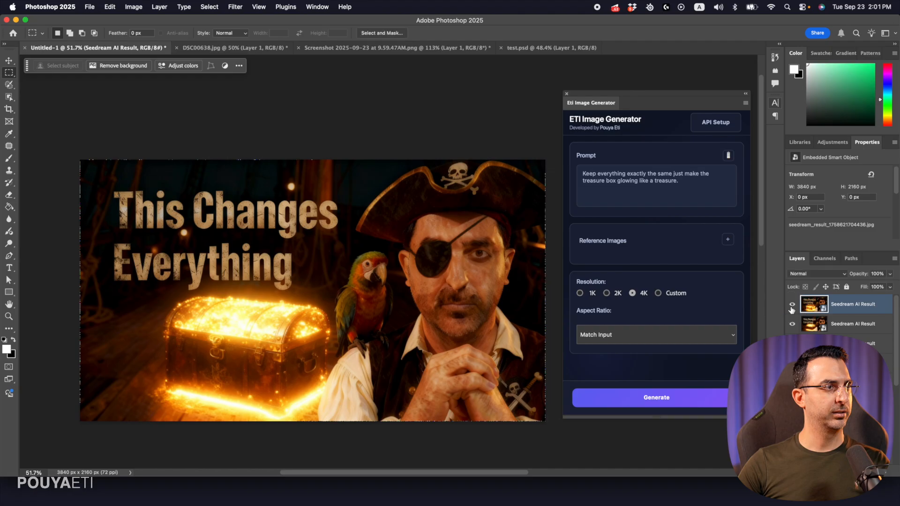
left_click(793, 305)
left_click(792, 306)
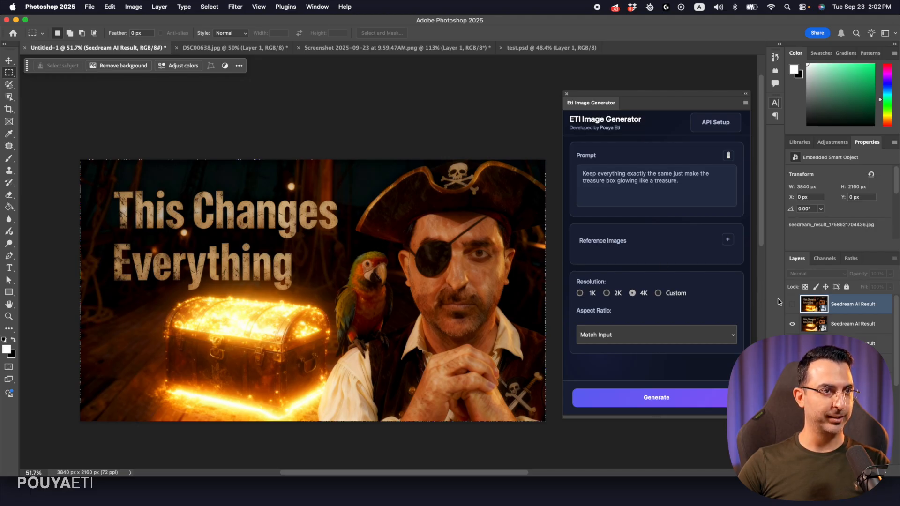
left_click(792, 306)
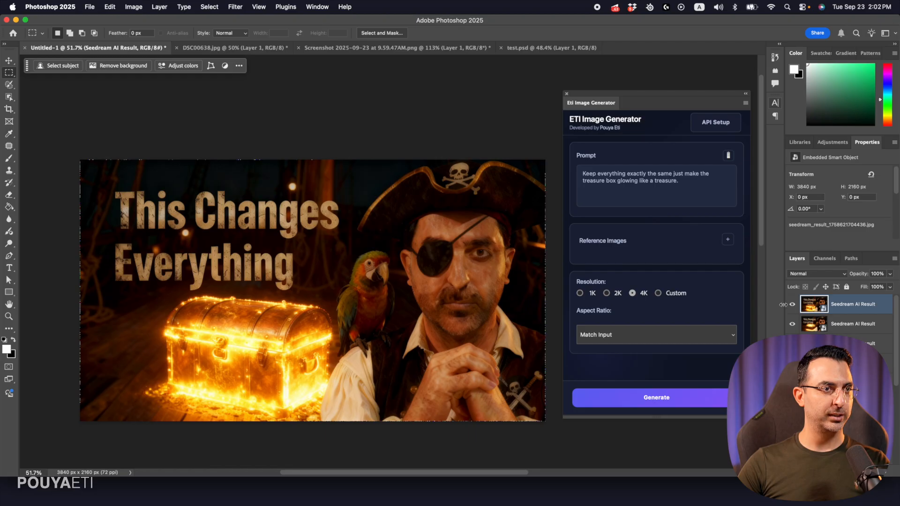
Hide the newest glowing treasure result and generate again from the whole canvas with the same prompt
left_click(792, 304)
key("ctrl+a")
left_click(678, 402)
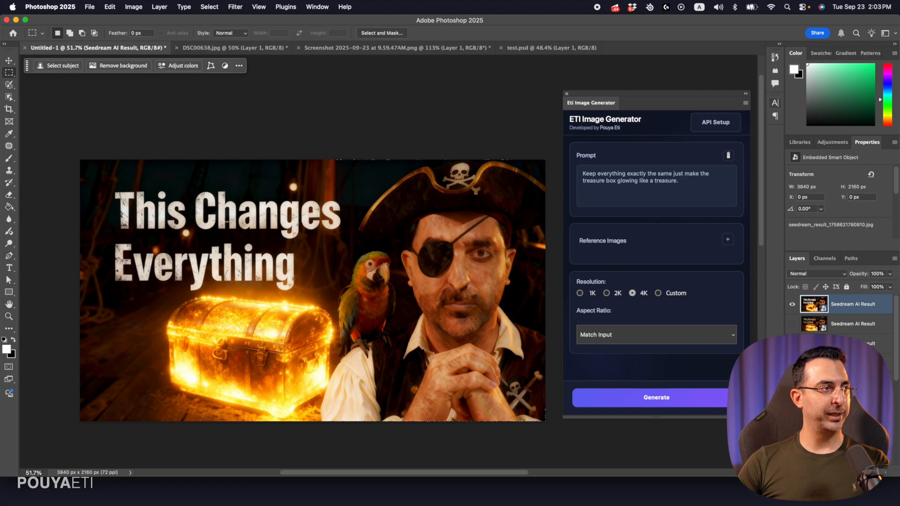
Compare the newest treasure result with the previous one, leaving only the newest result layer showing
left_click(792, 308)
left_click(792, 322)
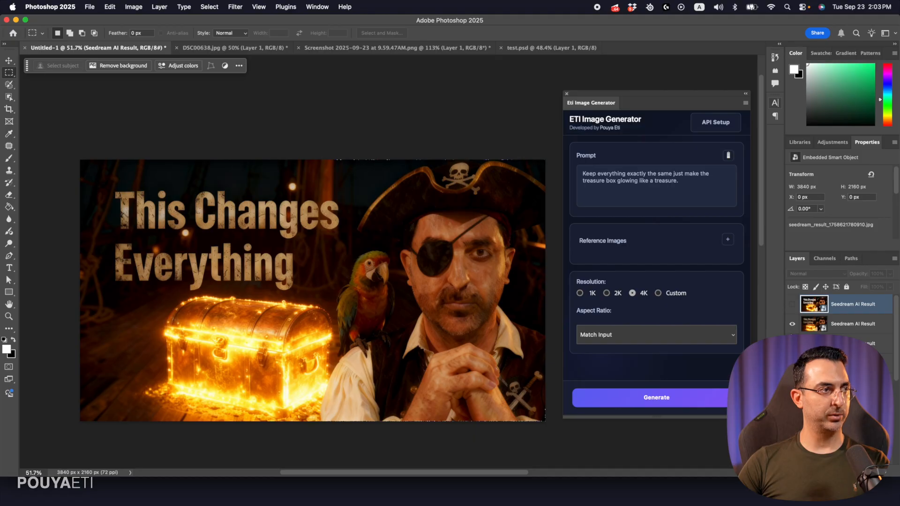
left_click(792, 324)
left_click(792, 324)
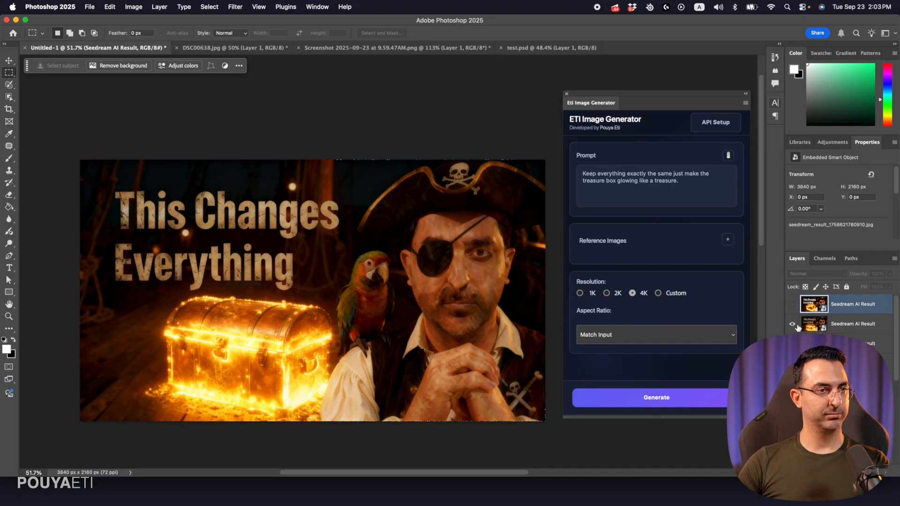
left_click(792, 324)
left_click(792, 305)
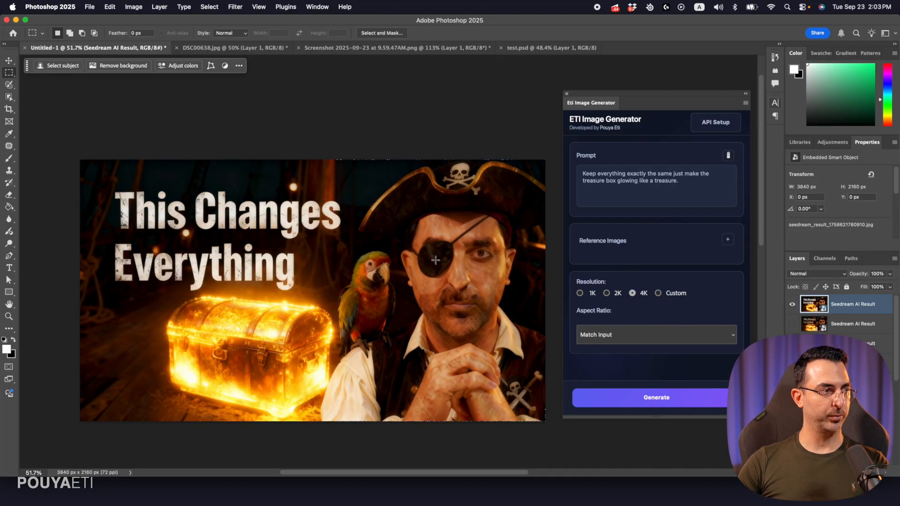
Merge the visible layers, copy the whole canvas, and undo the selection and the merge
key("z")
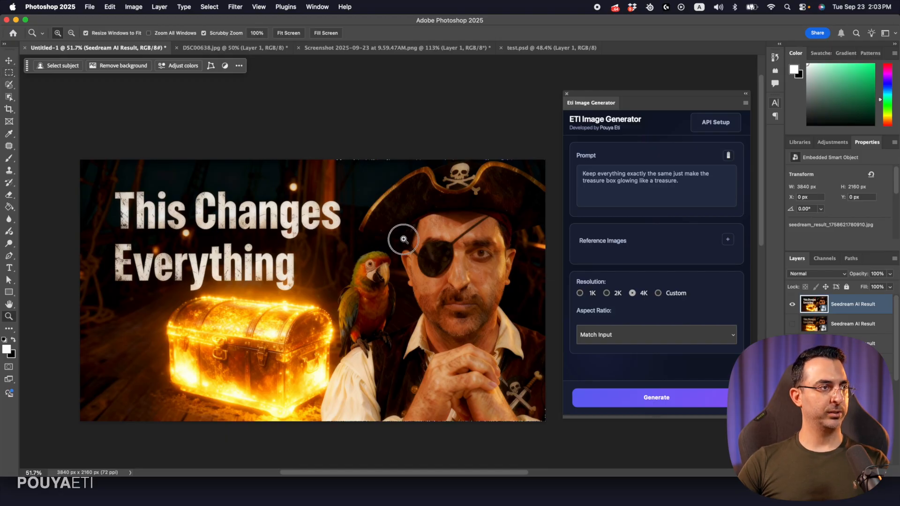
left_click_drag(403, 240, 374, 241)
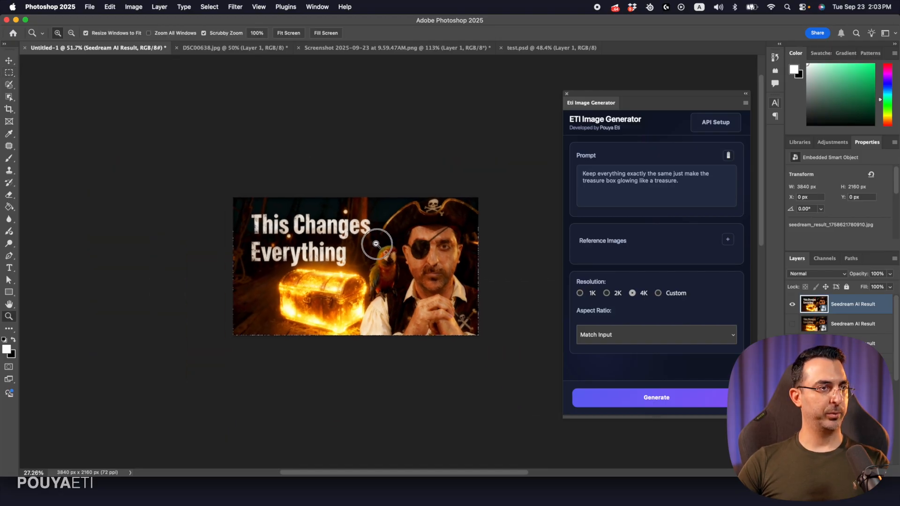
right_click(881, 314)
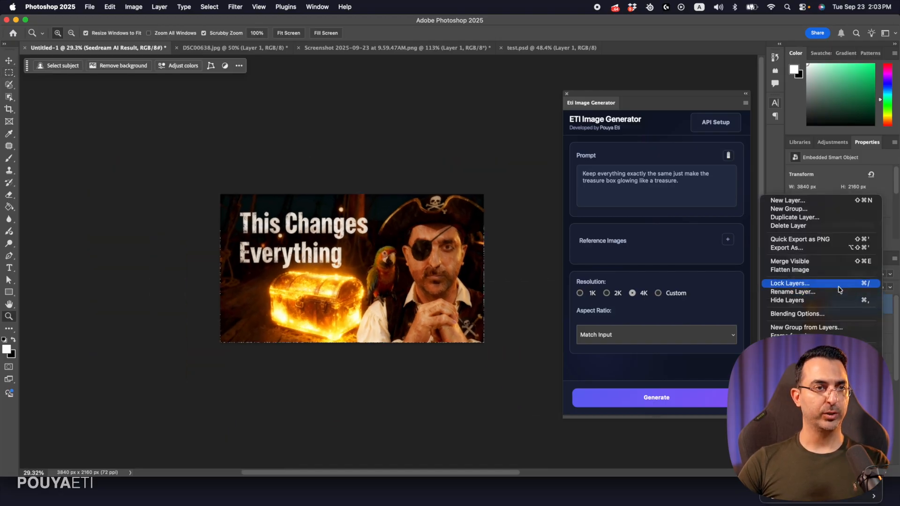
left_click(820, 266)
left_click(404, 240)
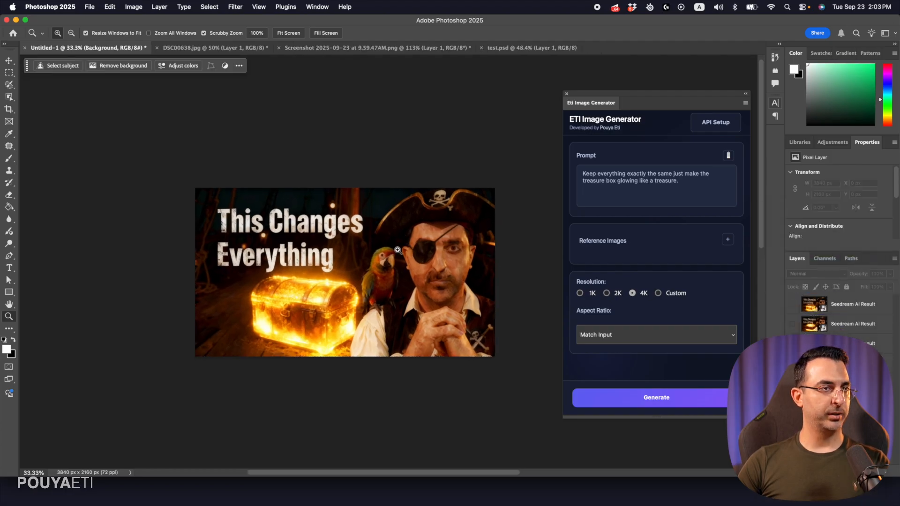
key("super+a")
key("super+c")
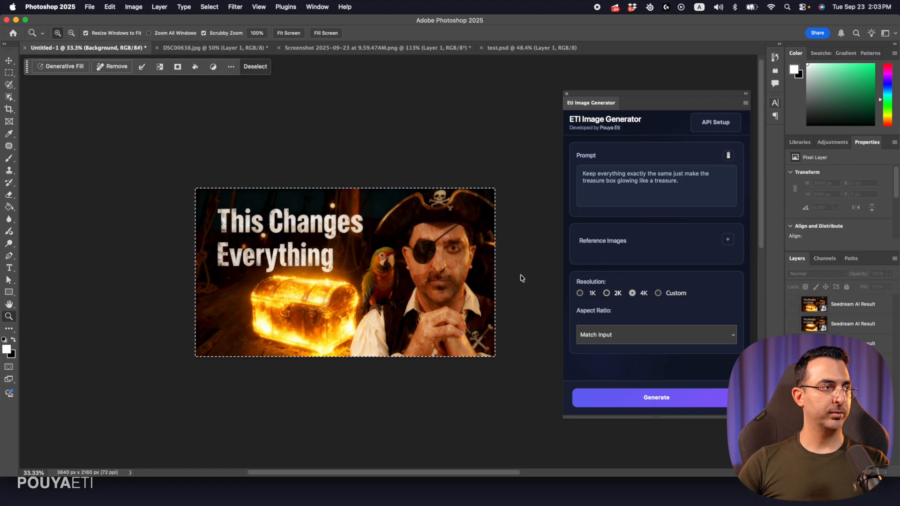
key("super+z")
key("super+z")
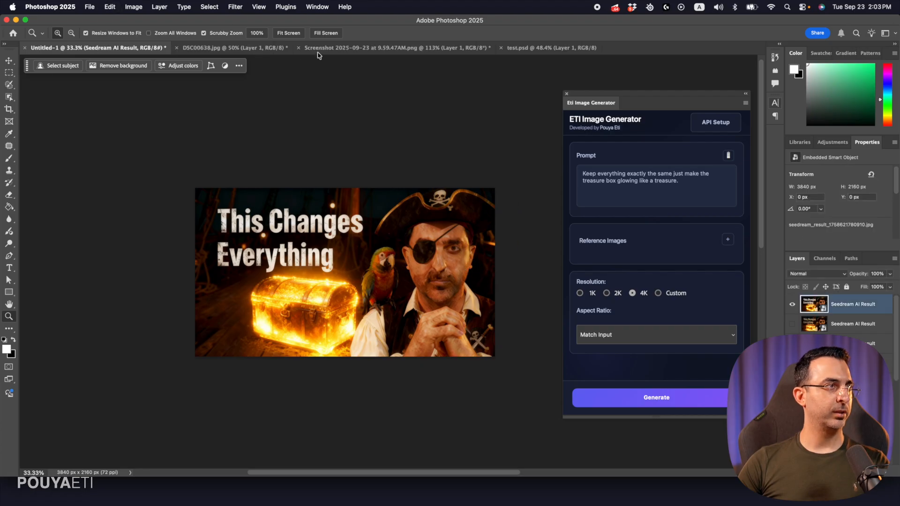
Close the image generator plugin and paste the copied pirate image into the channel page screenshot document
left_click(318, 49)
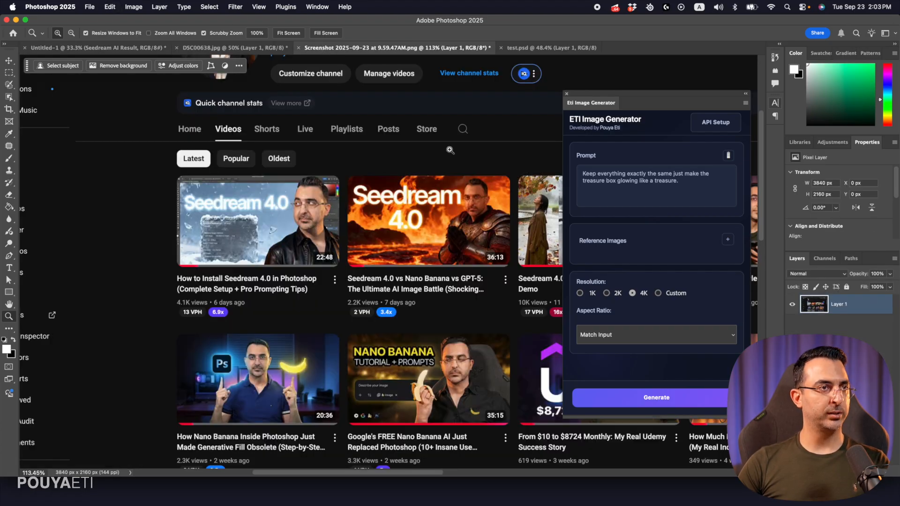
left_click(567, 94)
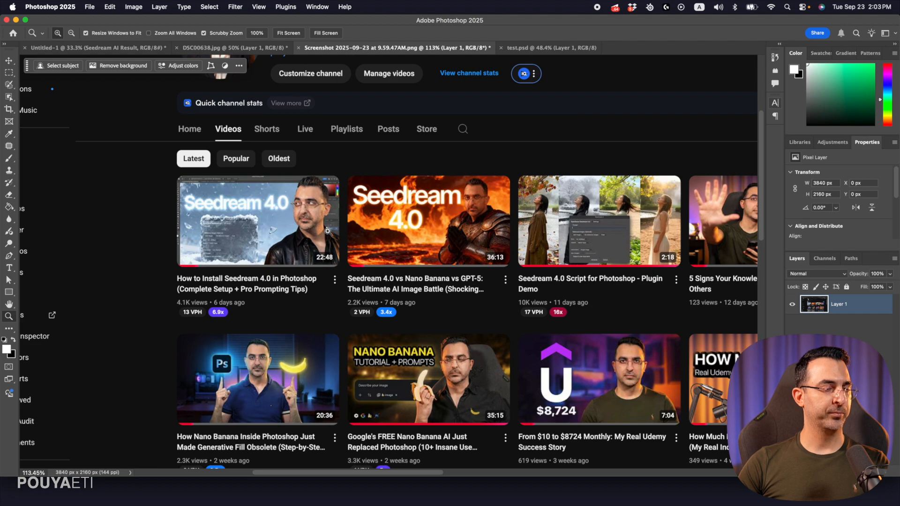
key("super+v")
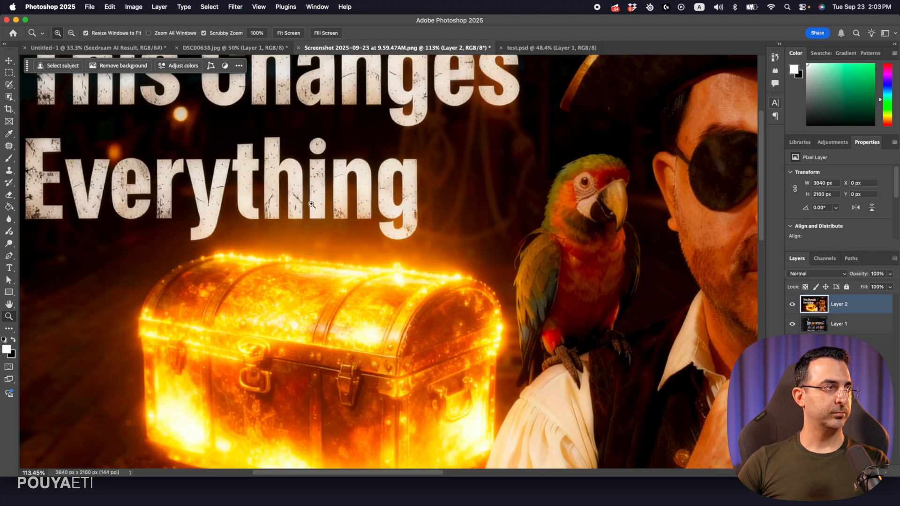
key("super+0")
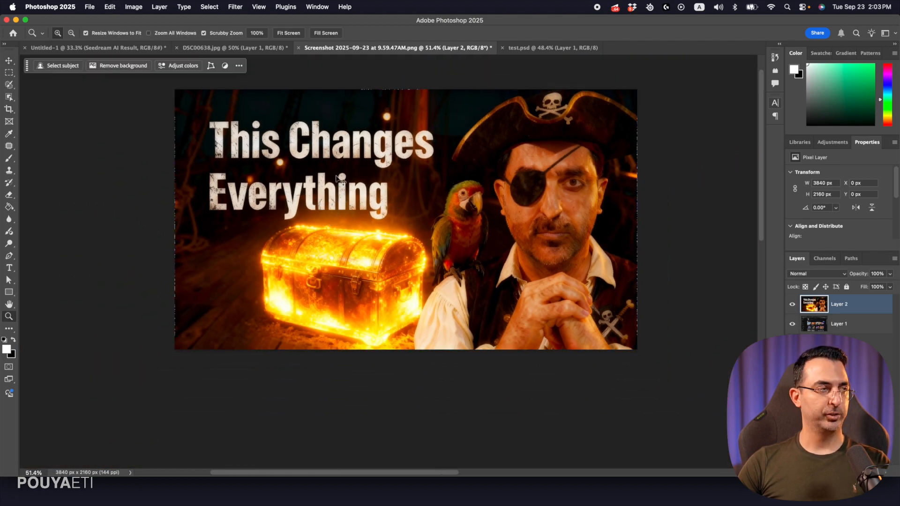
Scale the pasted pirate image down to about 855 x 481 px over the first video thumbnail
key("super")
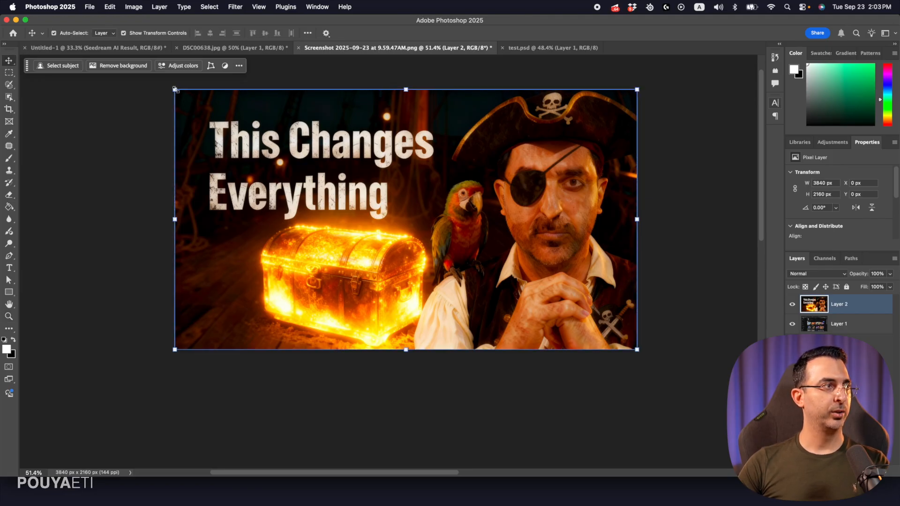
key("super+t")
left_click_drag(181, 94, 313, 214)
key("Return")
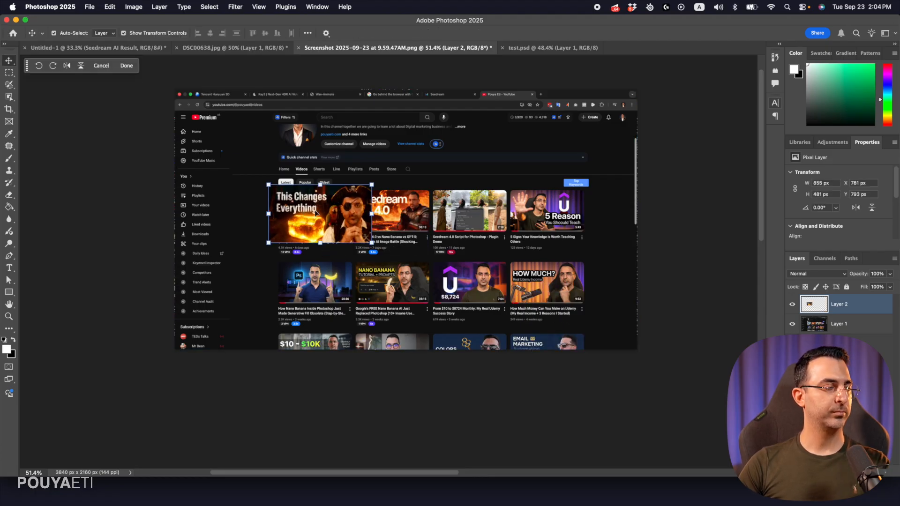
Resize the pirate image to about 611 x 344 px so it exactly covers the first video thumbnail
key("z")
left_click_drag(321, 209, 375, 210)
key("v")
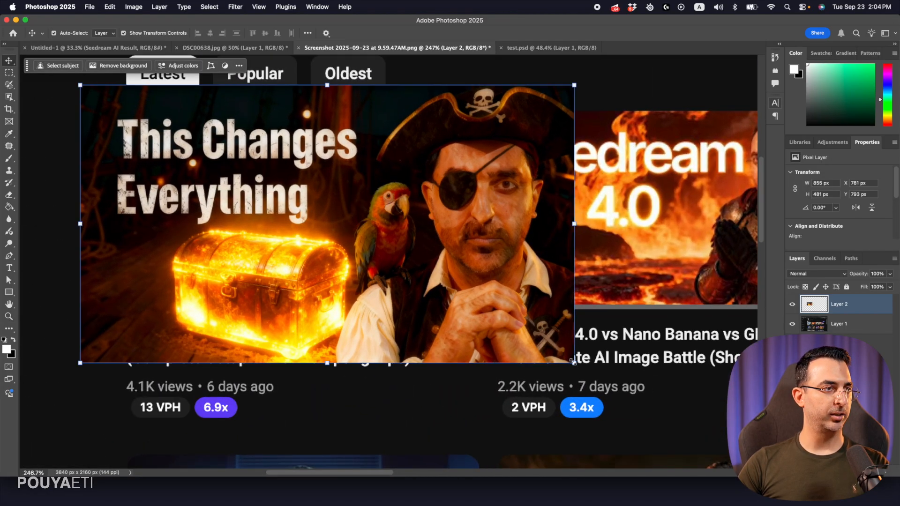
left_click_drag(568, 360, 480, 310)
left_click_drag(81, 87, 129, 108)
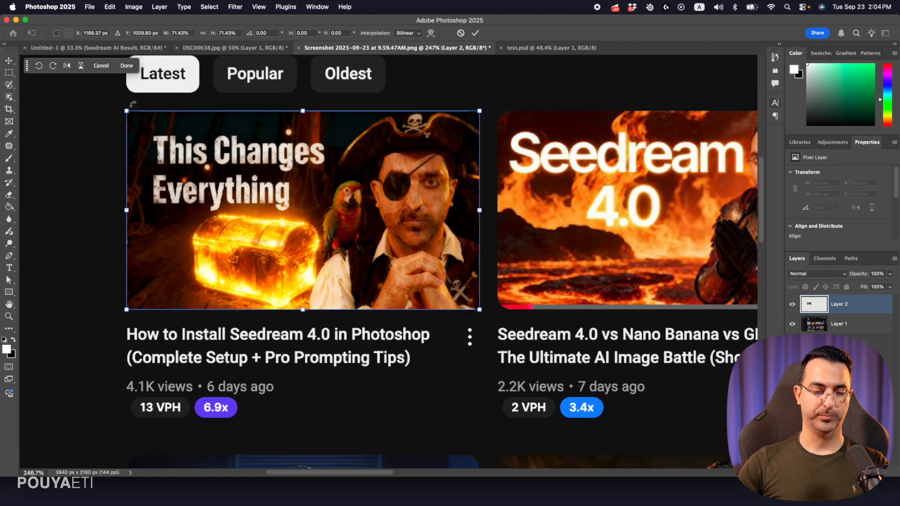
key("Return")
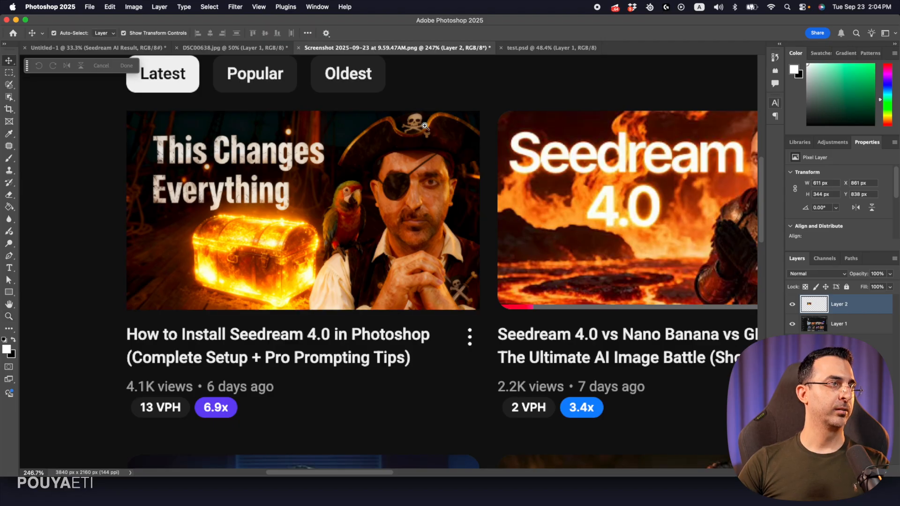
Examine the pirate thumbnail alongside the other video thumbnails on the channel page
left_click(431, 103)
left_click_drag(431, 103, 383, 97)
left_click_drag(417, 195, 390, 206)
left_click_drag(446, 177, 460, 181)
left_click_drag(469, 203, 400, 165)
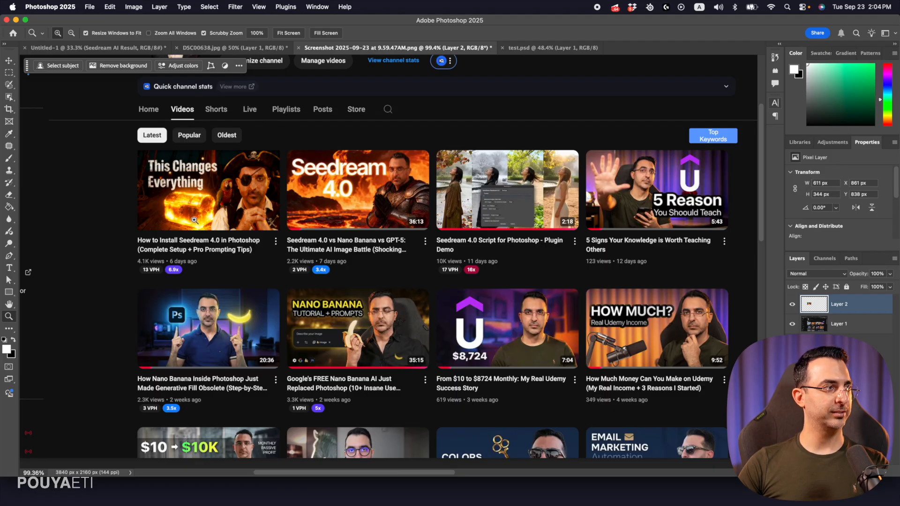
left_click_drag(187, 230, 192, 212)
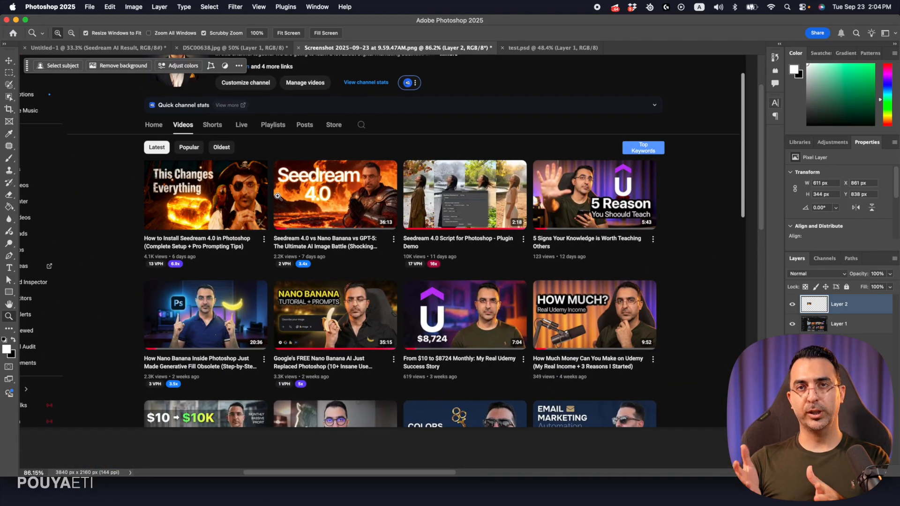